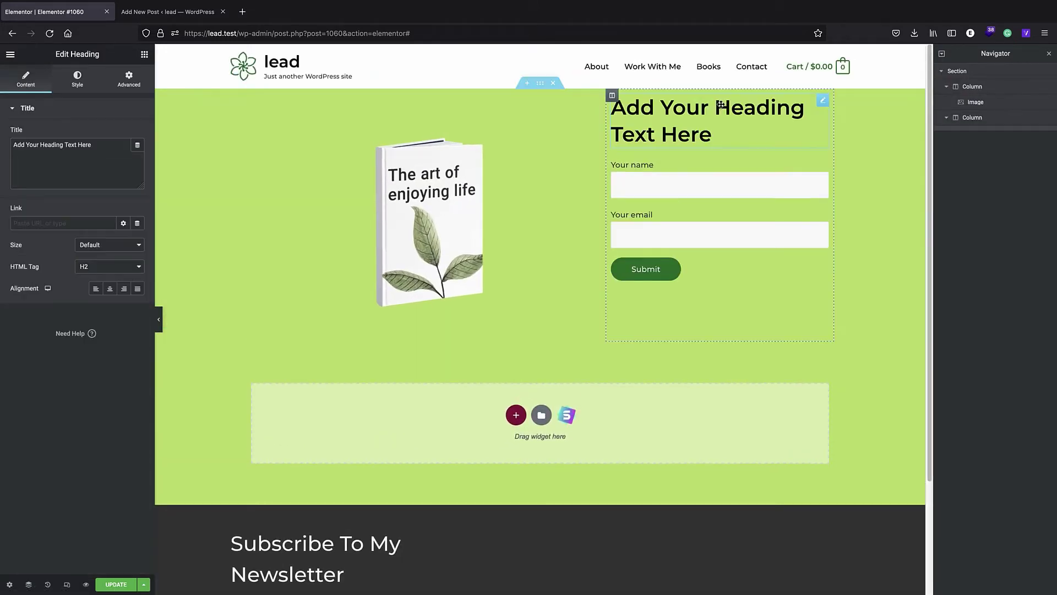
Step: Set the heading above the name and email form to "Get it free Now!"
{"action": "type", "text": "Get it free Now!"}
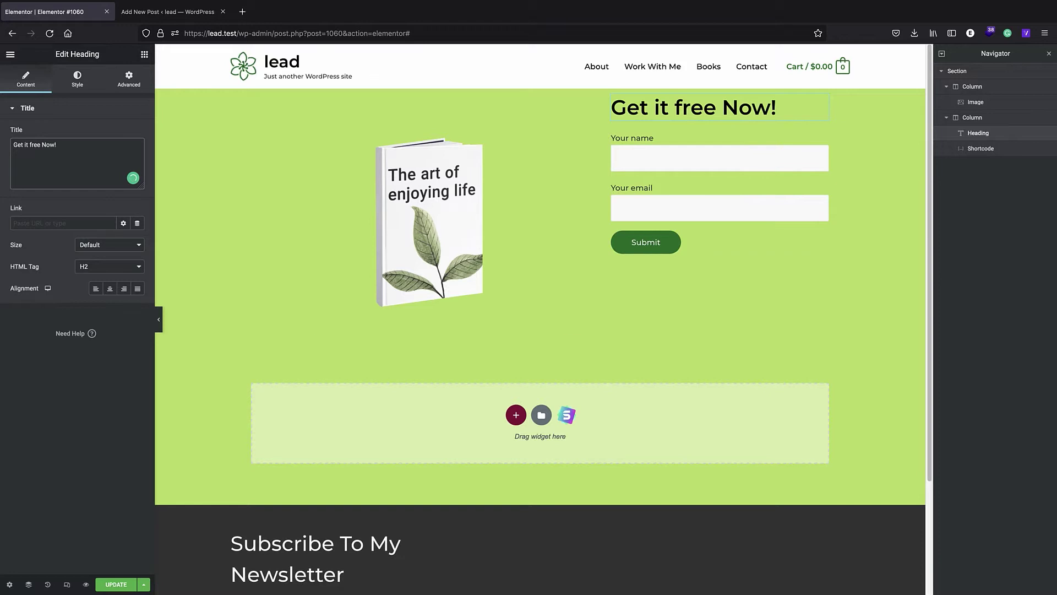
{"action": "left_click", "coordinate": [528, 289]}
Step: Add a heading below the book image with the text "Our Bestseller ebook"
{"action": "left_click", "coordinate": [144, 53]}
{"action": "left_click_drag", "start_coordinate": [115, 179], "coordinate": [517, 352]}
{"action": "type", "text": "our bestseller"}
{"action": "key", "text": "ctrl+a"}
{"action": "type", "text": "Our Bestseller ebook"}
Step: Set the HTML tag of the heading under the book to H3 and centre its text
{"action": "left_click", "coordinate": [109, 267]}
{"action": "left_click", "coordinate": [104, 280]}
{"action": "left_click", "coordinate": [110, 288]}
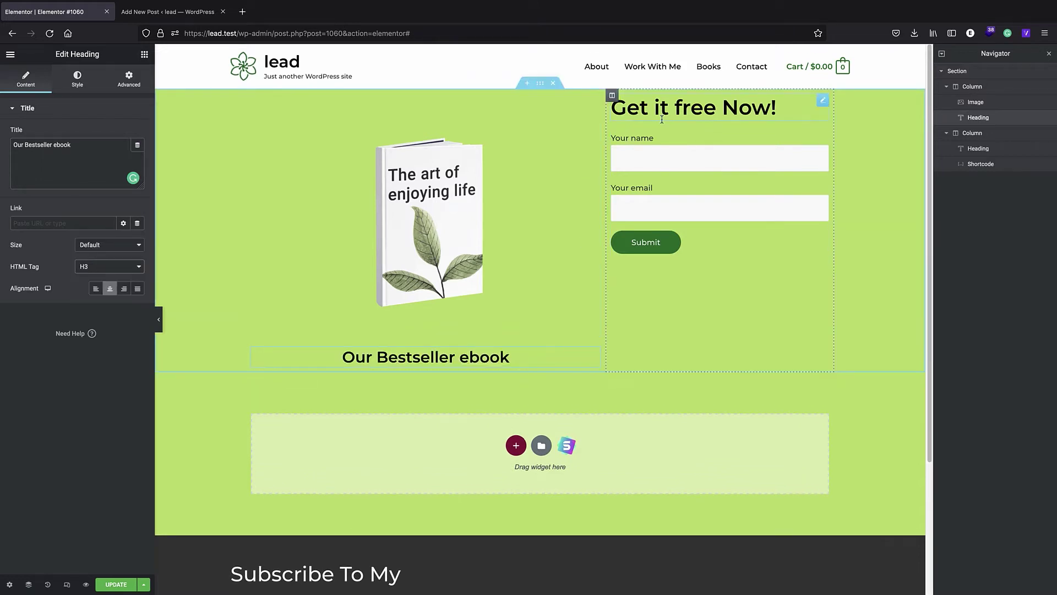
{"action": "left_click", "coordinate": [823, 137]}
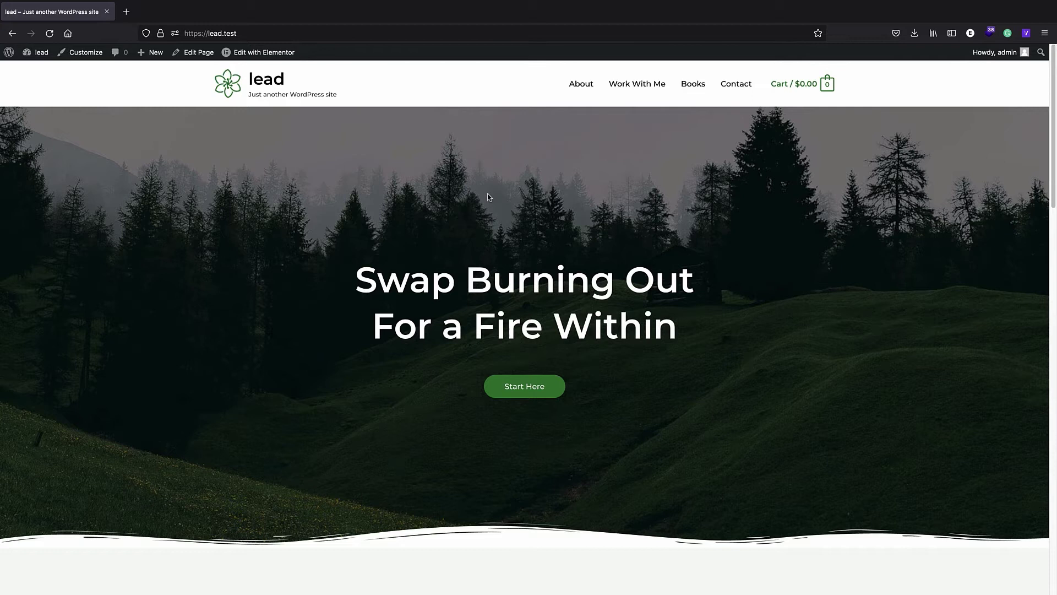
{"action": "scroll", "coordinate": [487, 197], "scroll_direction": "down", "scroll_amount": 1}
{"action": "scroll", "coordinate": [406, 301], "scroll_direction": "down", "scroll_amount": 2}
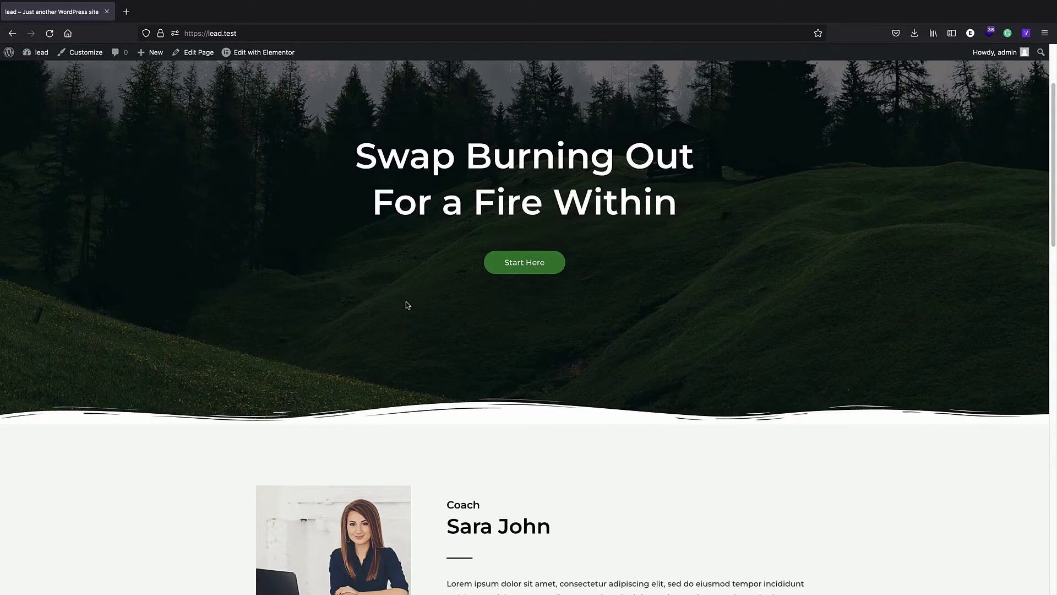
{"action": "scroll", "coordinate": [405, 301], "scroll_direction": "down", "scroll_amount": 1}
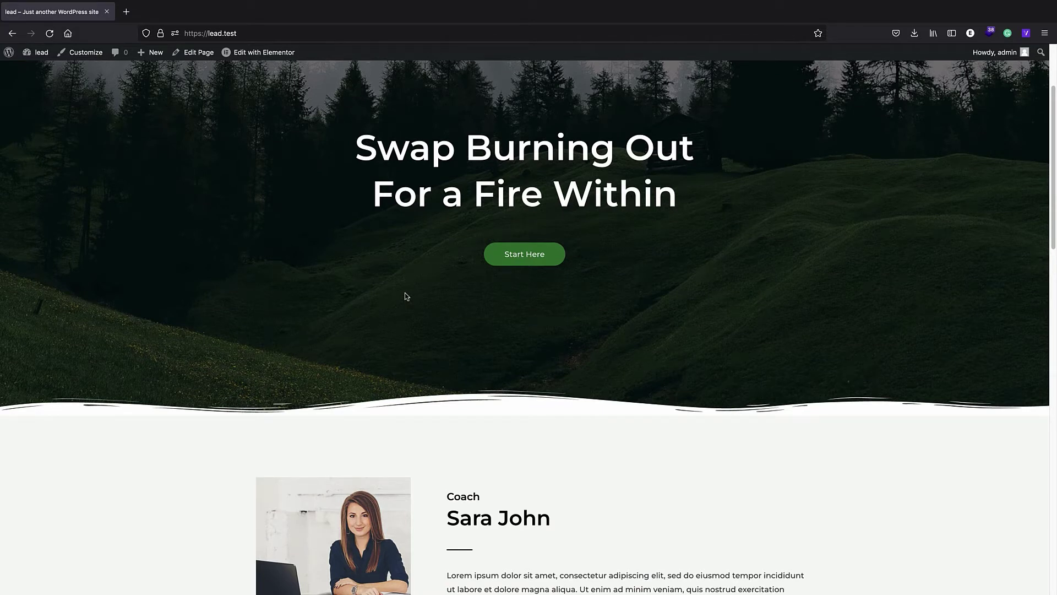
{"action": "scroll", "coordinate": [404, 296], "scroll_direction": "down", "scroll_amount": 6}
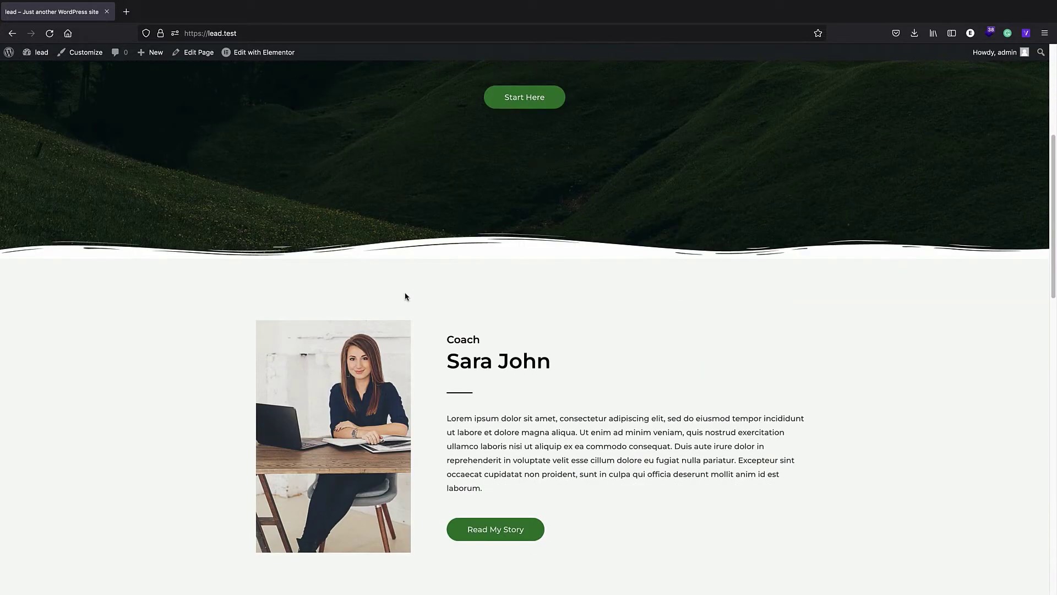
{"action": "scroll", "coordinate": [405, 297], "scroll_direction": "up", "scroll_amount": 6}
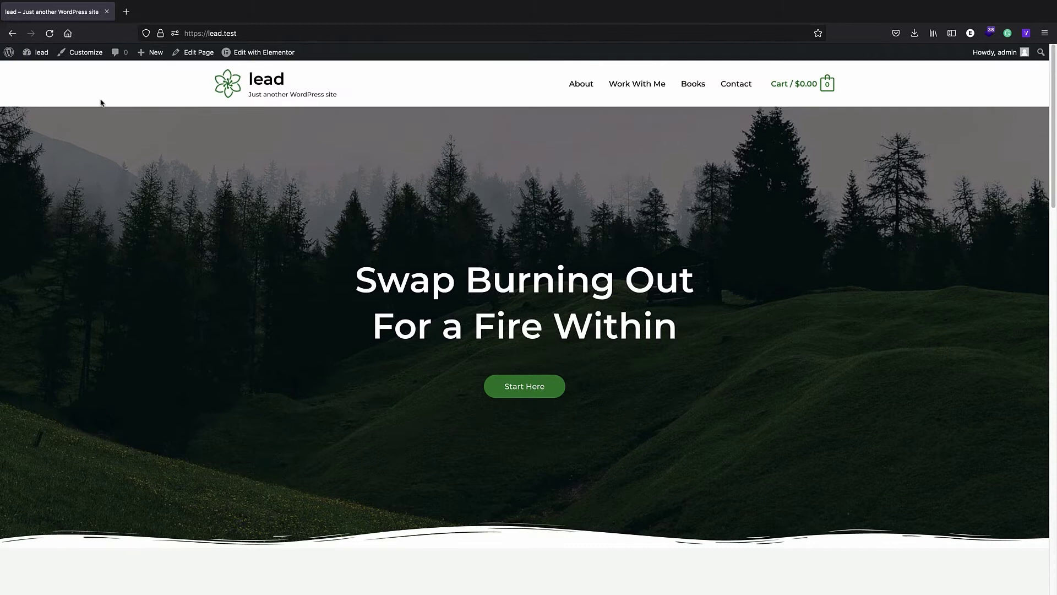
Step: Go from the site's home page to the WordPress admin area and open the Add Plugins page
{"action": "left_click", "coordinate": [6, 55]}
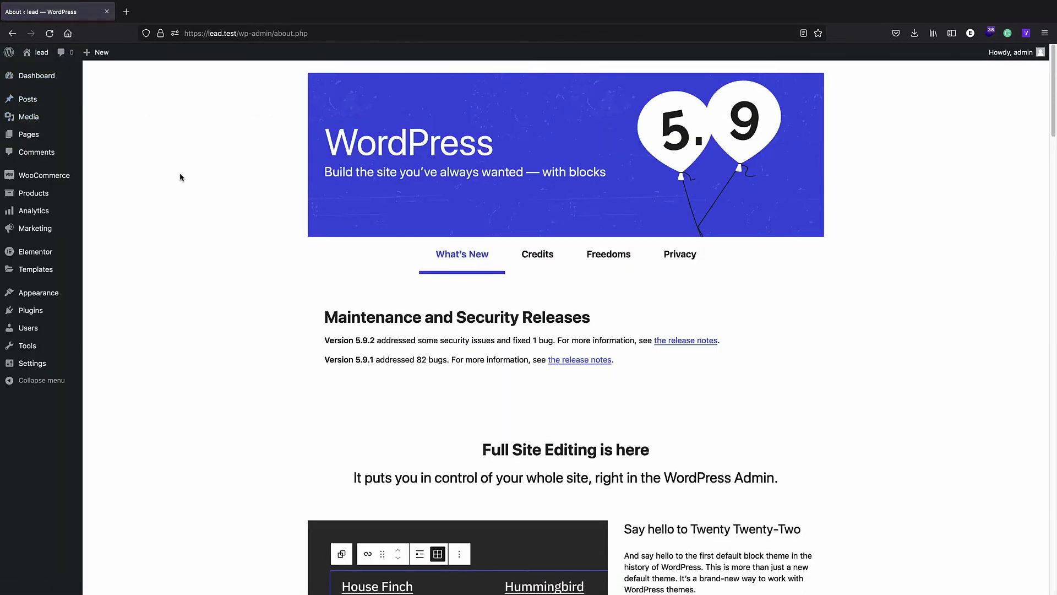
{"action": "mouse_move", "coordinate": [66, 251]}
{"action": "mouse_move", "coordinate": [46, 311]}
{"action": "left_click", "coordinate": [108, 329]}
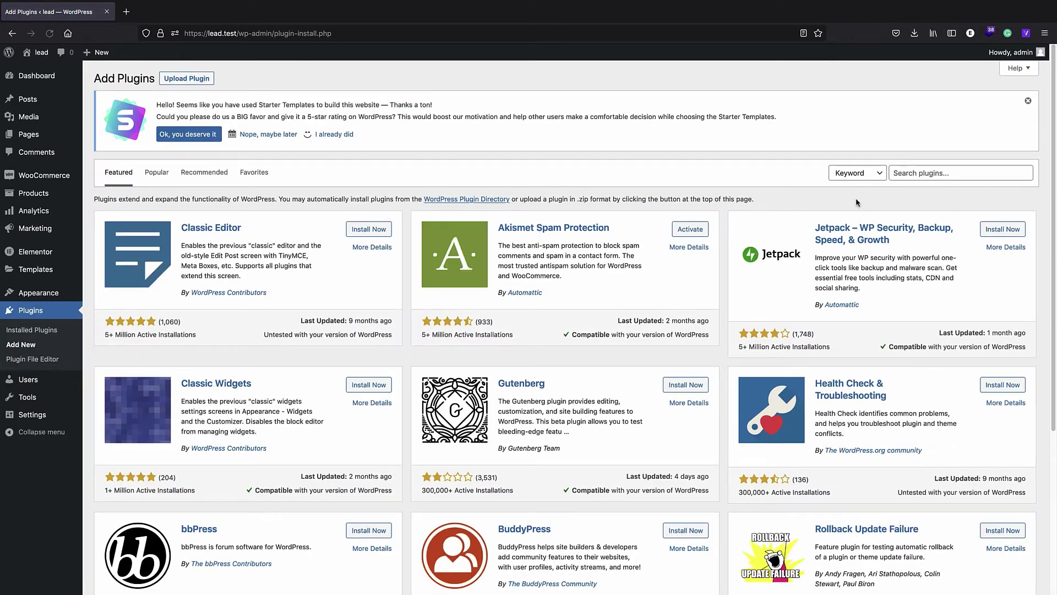
Step: Search the plugin directory for "contactform7", and install and activate Contact Form 7
{"action": "left_click", "coordinate": [920, 174]}
{"action": "type", "text": "con"}
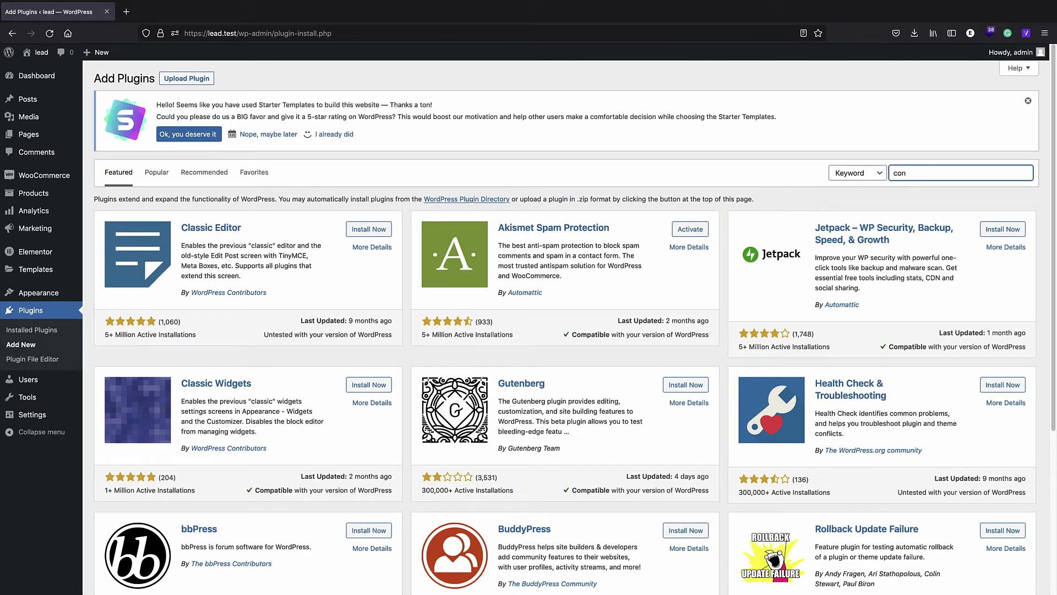
{"action": "type", "text": "tact form7"}
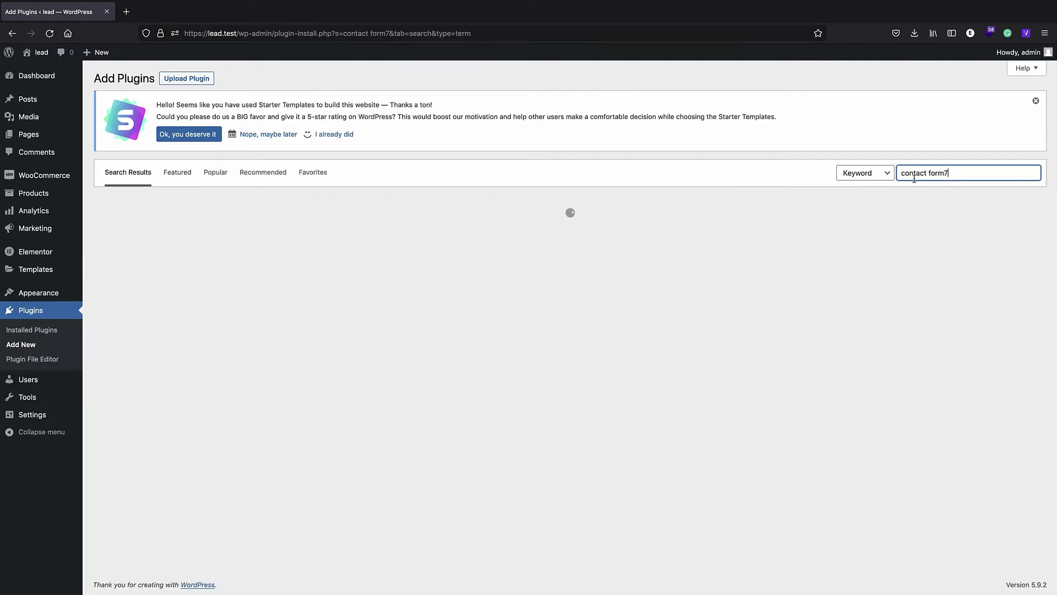
{"action": "key", "text": "Left"}
{"action": "key", "text": "Left"}
{"action": "key", "text": "Left"}
{"action": "key", "text": "Left"}
{"action": "key", "text": "Left"}
{"action": "key", "text": "BackSpace"}
{"action": "left_click", "coordinate": [370, 231]}
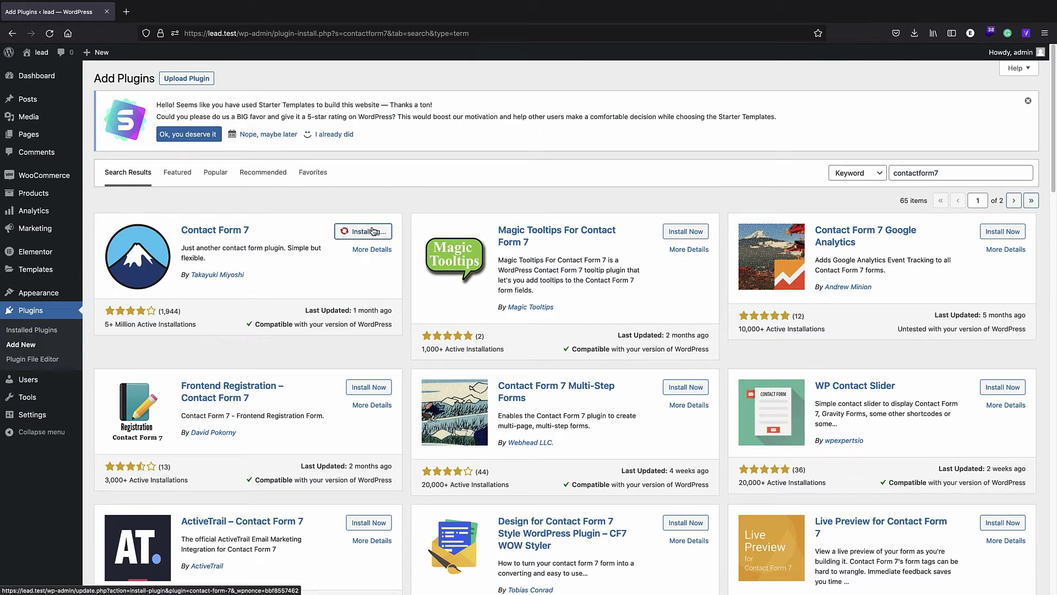
{"action": "left_click", "coordinate": [371, 231]}
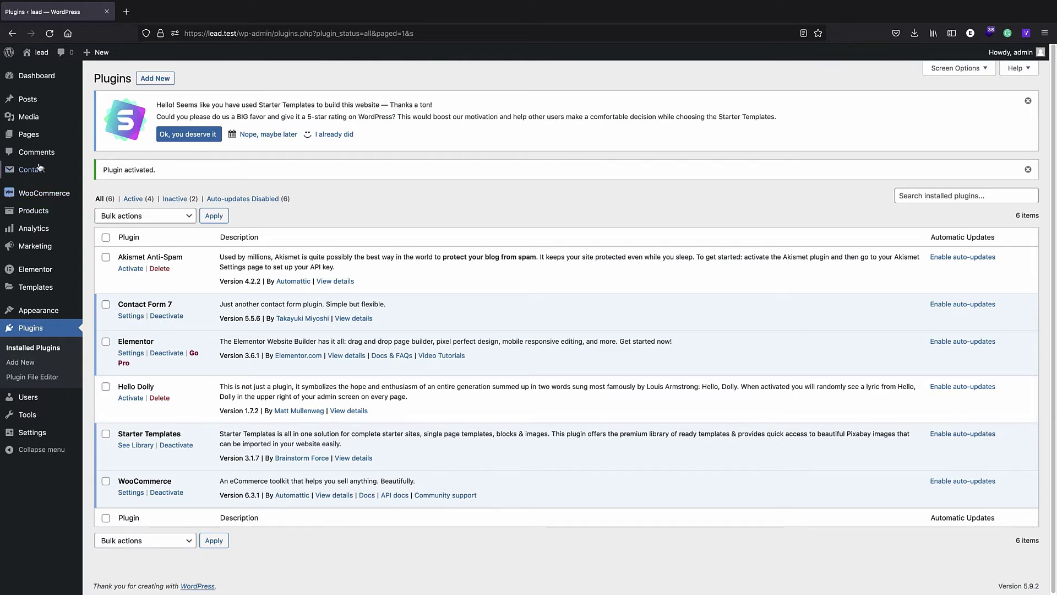
Step: Upload sample.pdf from the desktop's lead folder to the Media Library
{"action": "left_click", "coordinate": [37, 120]}
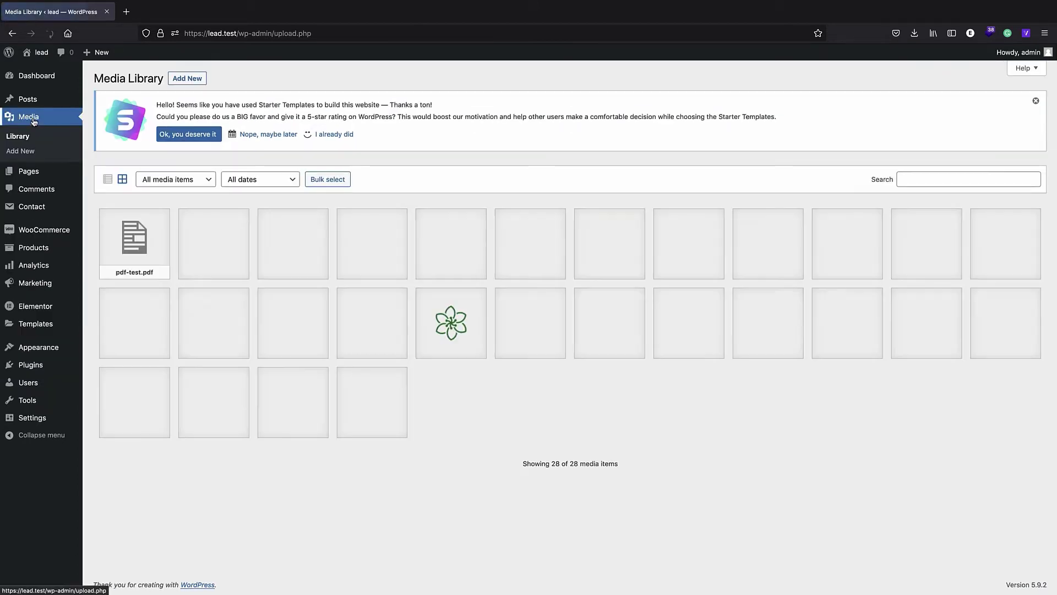
{"action": "left_click", "coordinate": [187, 78]}
{"action": "left_click", "coordinate": [555, 235]}
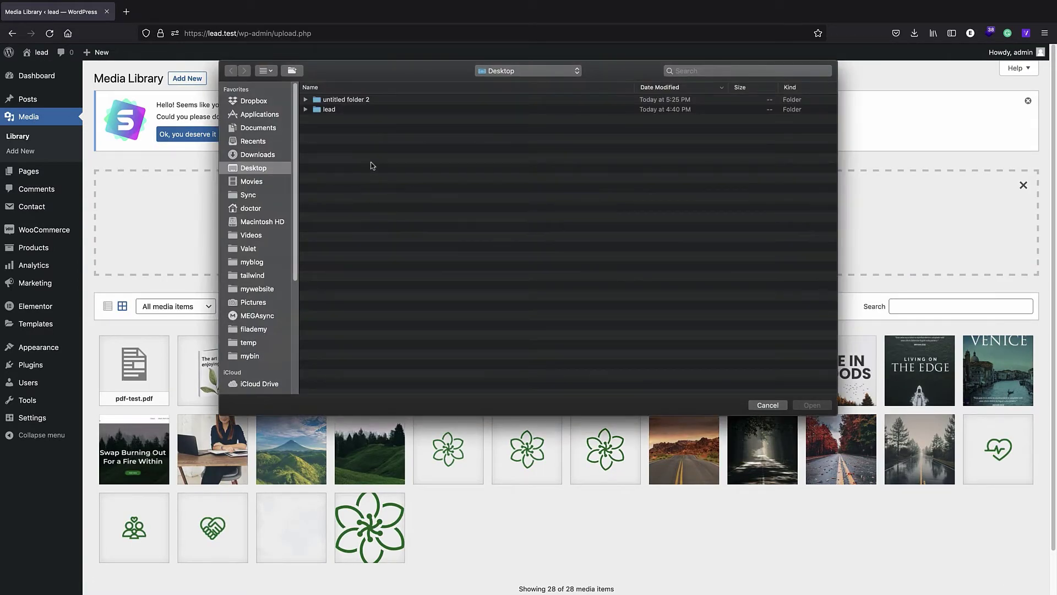
{"action": "double_click", "coordinate": [328, 110]}
{"action": "left_click", "coordinate": [336, 103]}
{"action": "left_click", "coordinate": [812, 405]}
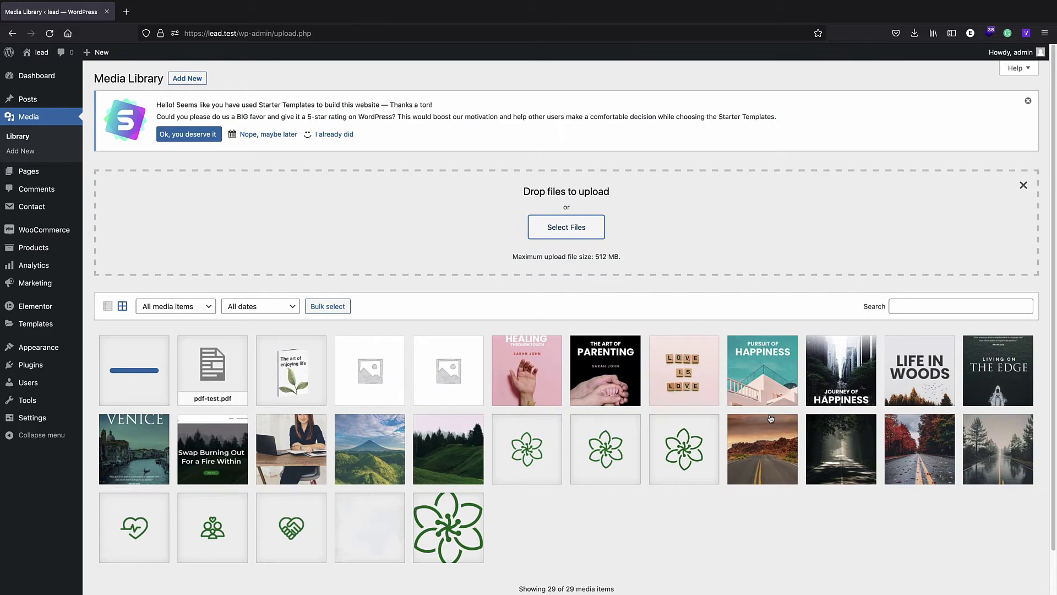
Step: Copy the file URL of sample.pdf from its attachment details and close them
{"action": "left_click", "coordinate": [160, 377]}
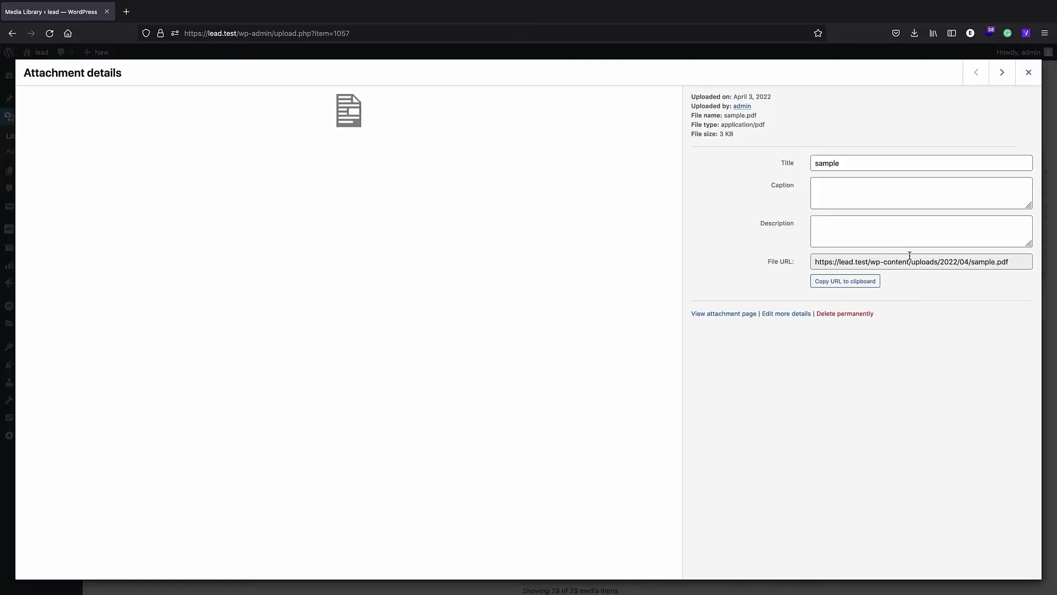
{"action": "triple_click", "coordinate": [927, 261]}
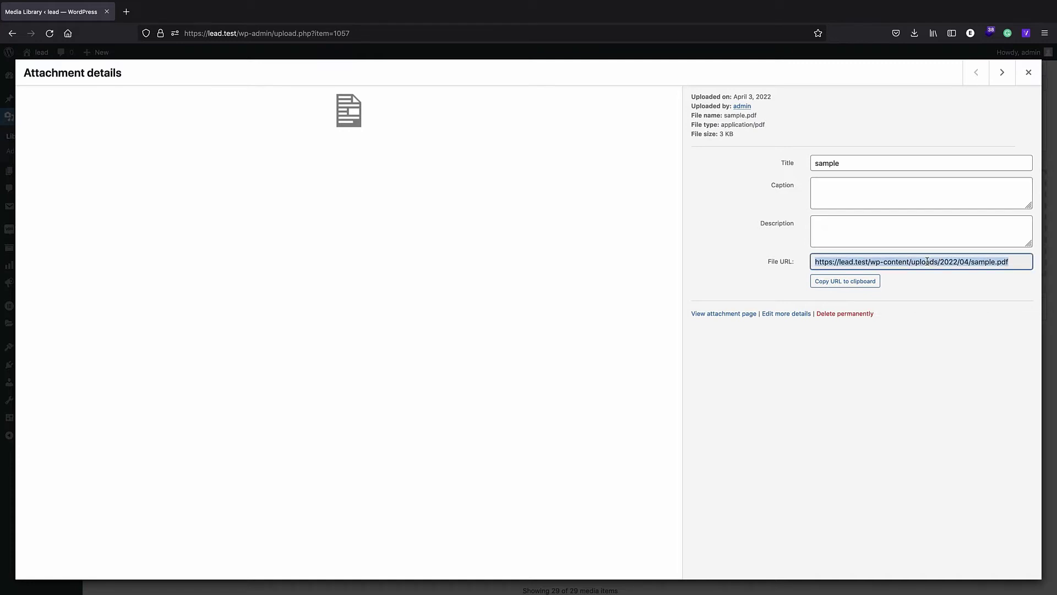
{"action": "left_click", "coordinate": [1029, 73]}
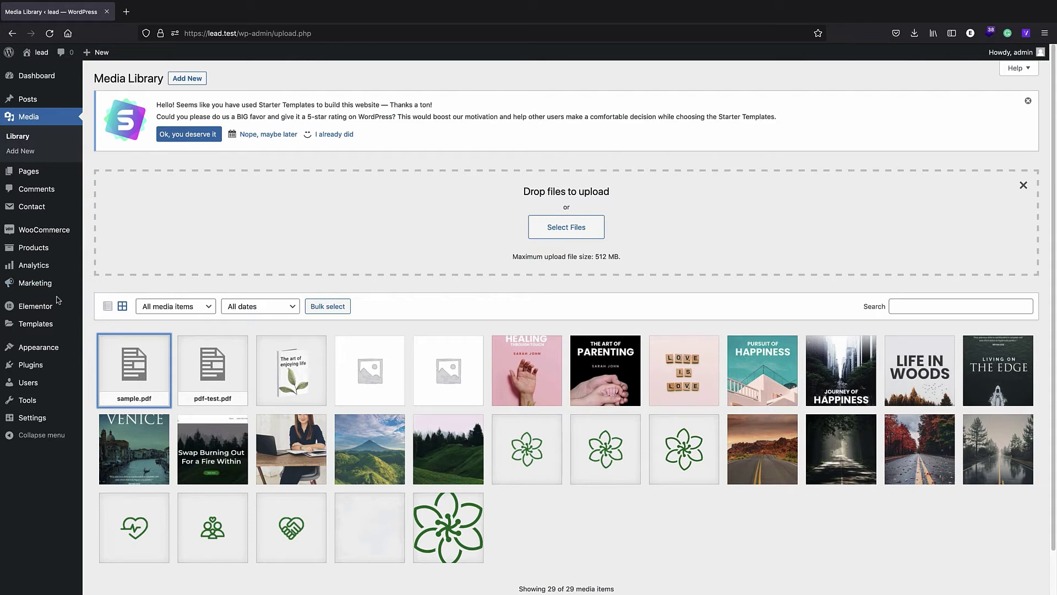
Step: Start a new contact form in Contact Form 7
{"action": "left_click", "coordinate": [48, 208]}
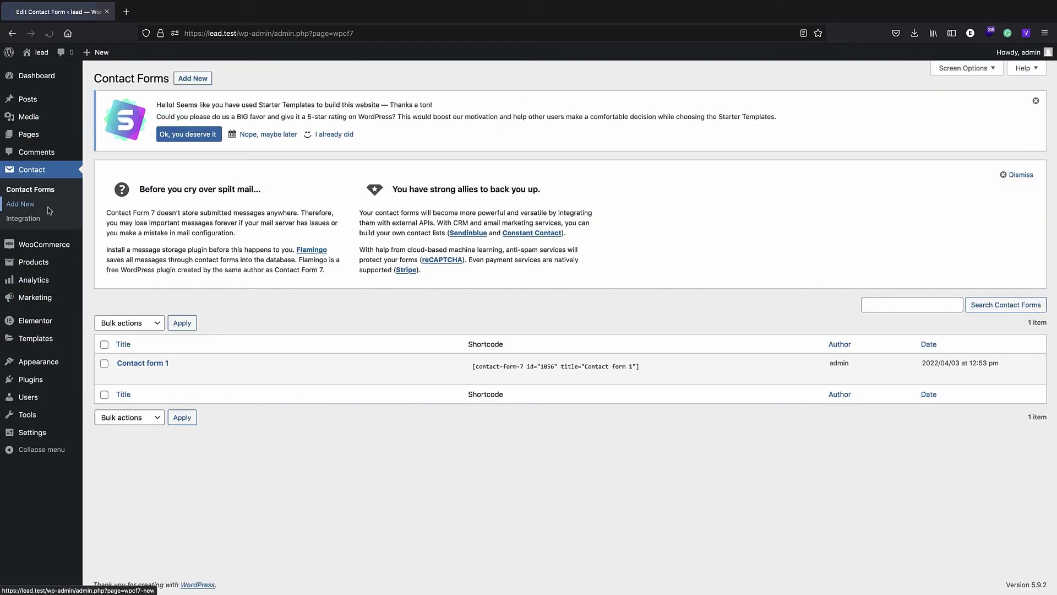
{"action": "left_click", "coordinate": [192, 78]}
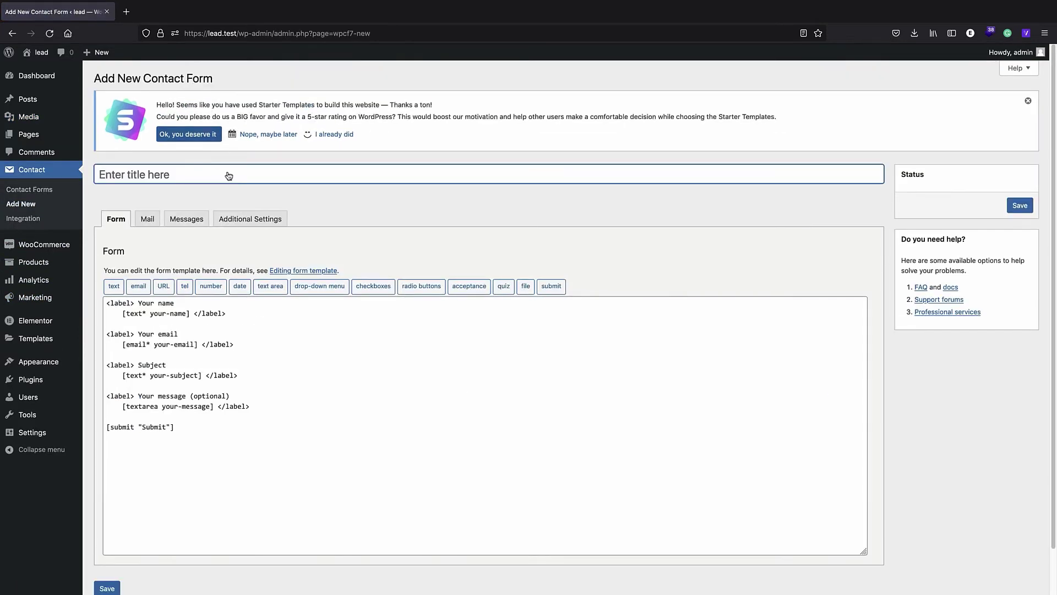
{"action": "scroll", "coordinate": [287, 297], "scroll_direction": "down", "scroll_amount": 1}
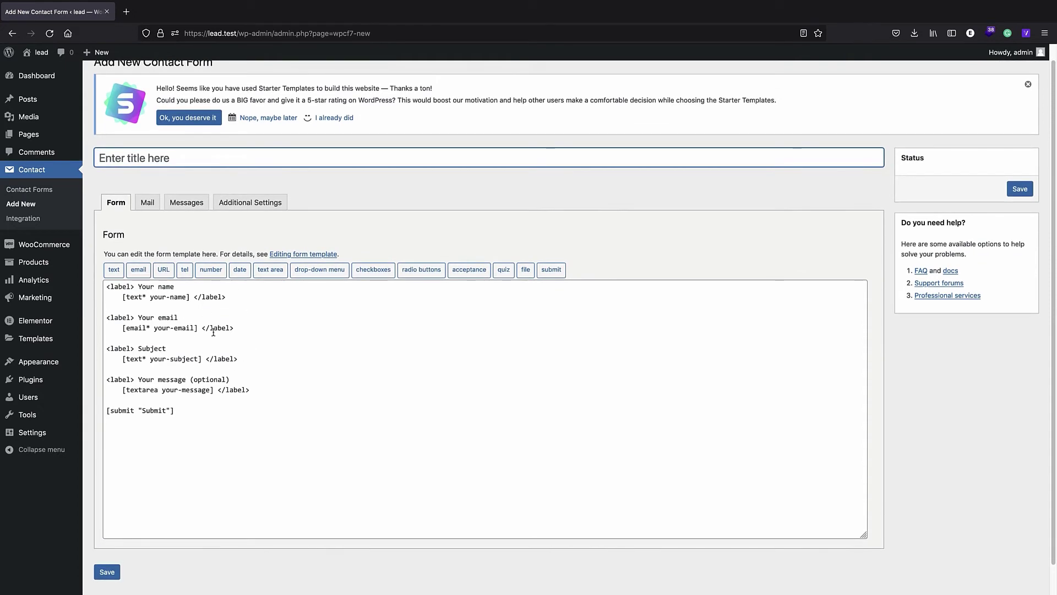
{"action": "scroll", "coordinate": [251, 338], "scroll_direction": "up", "scroll_amount": 1}
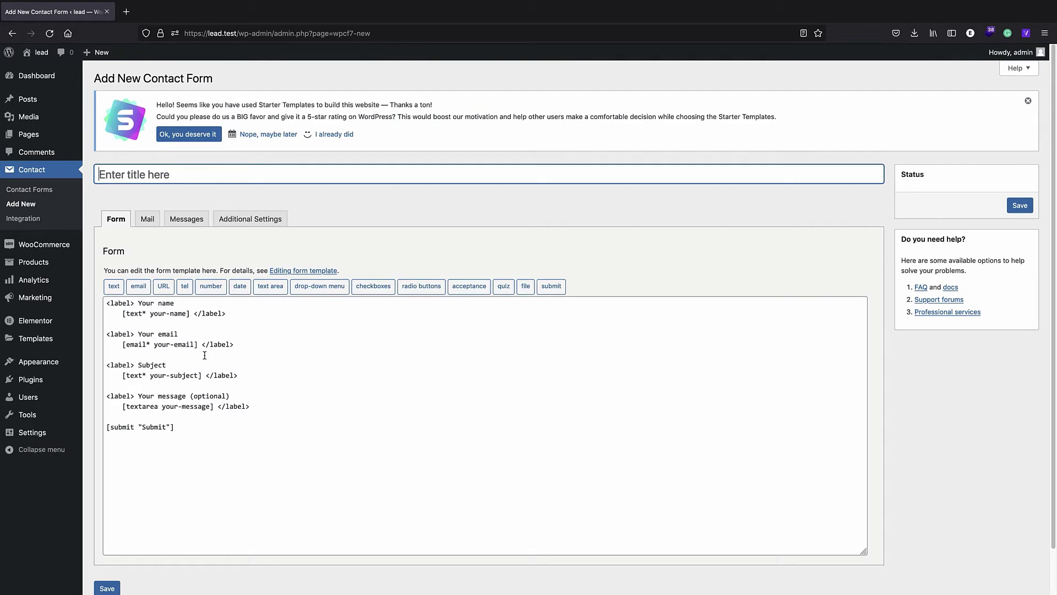
Step: Delete the Subject and Your message fields from the form template and save the contact form
{"action": "left_click_drag", "start_coordinate": [245, 381], "coordinate": [88, 355]}
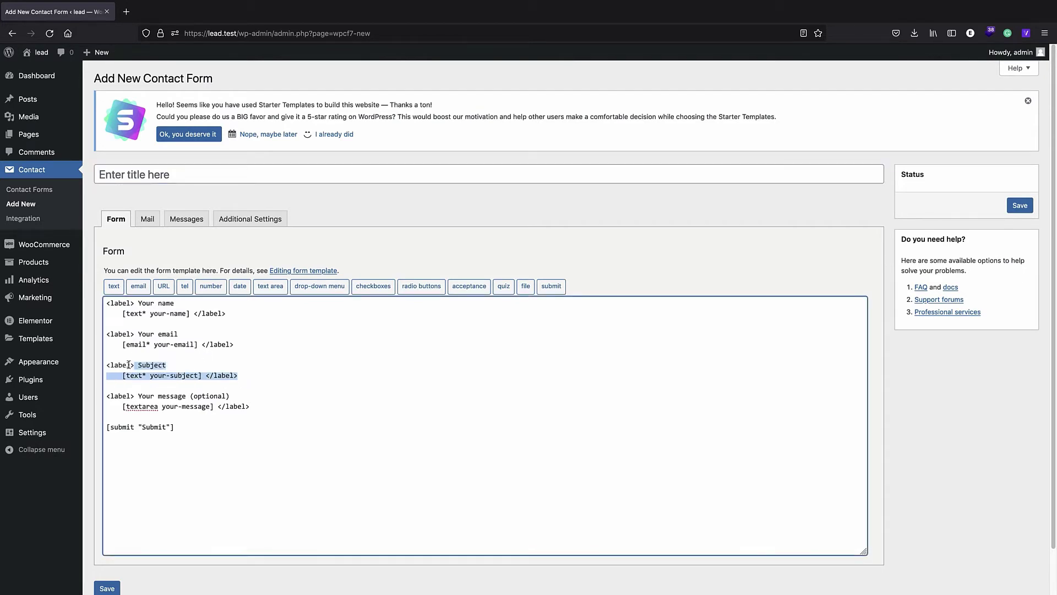
{"action": "key", "text": "BackSpace"}
{"action": "left_click_drag", "start_coordinate": [266, 388], "coordinate": [88, 359]}
{"action": "key", "text": "BackSpace"}
{"action": "key", "text": "BackSpace"}
{"action": "key", "text": "BackSpace"}
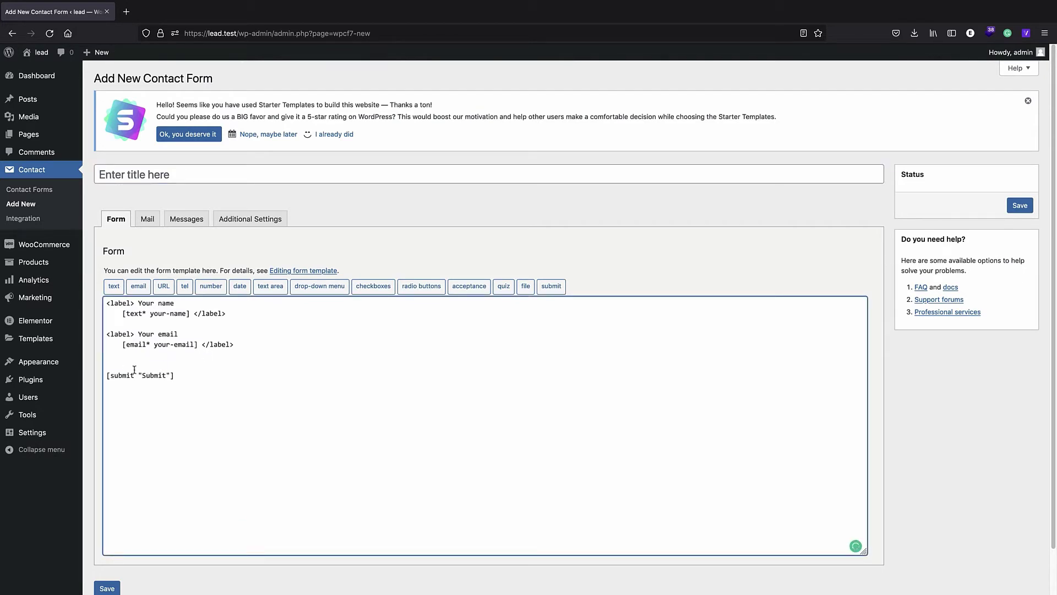
{"action": "key", "text": "BackSpace"}
{"action": "scroll", "coordinate": [160, 391], "scroll_direction": "down", "scroll_amount": 1}
{"action": "left_click", "coordinate": [106, 587]}
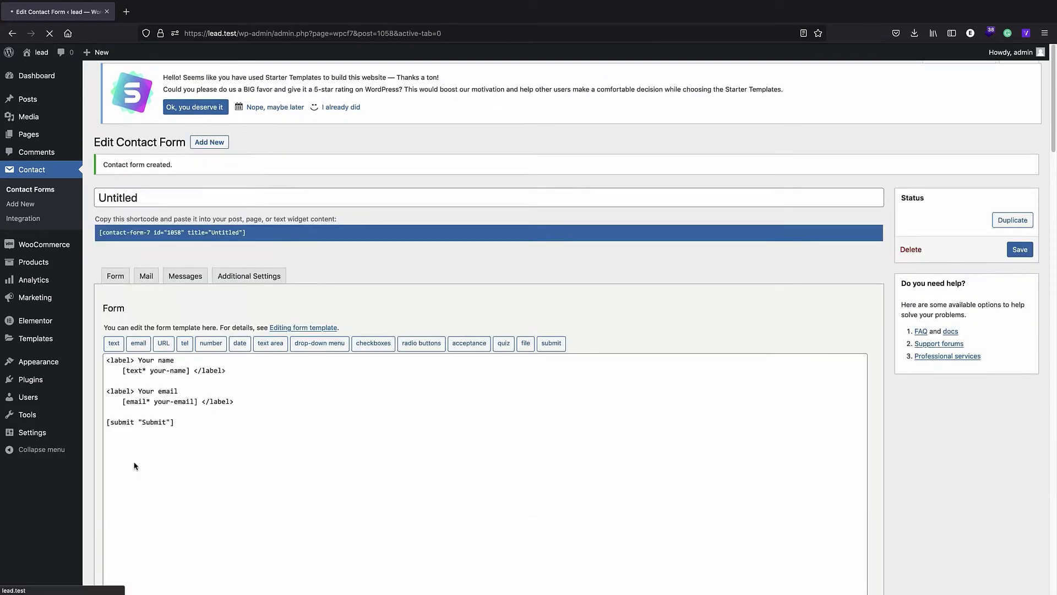
Step: Rename the contact form as "lead" and save it
{"action": "double_click", "coordinate": [135, 203]}
{"action": "type", "text": "lead"}
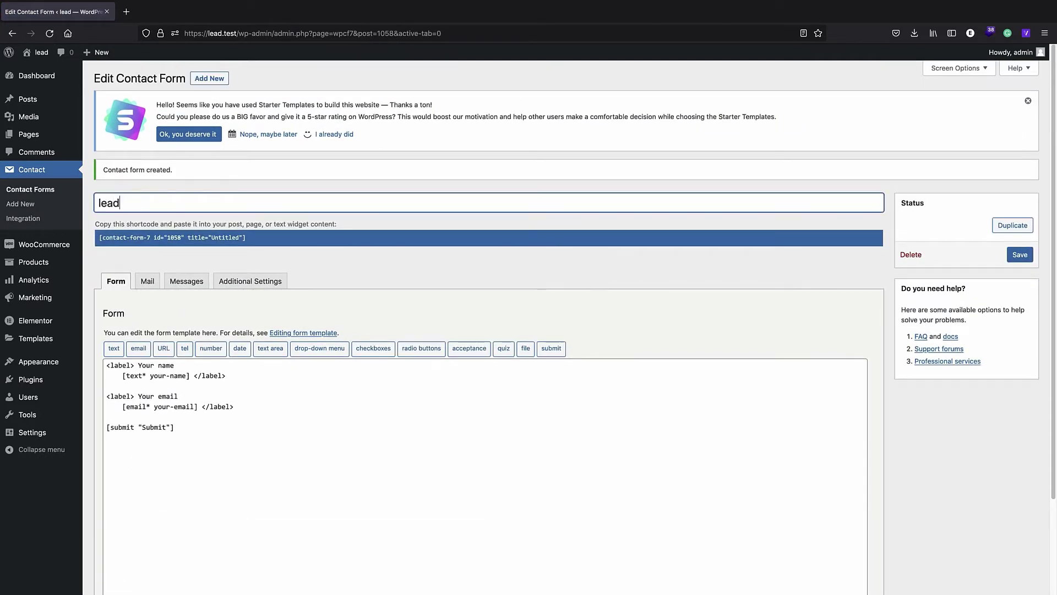
{"action": "scroll", "coordinate": [240, 300], "scroll_direction": "down", "scroll_amount": 3}
{"action": "left_click", "coordinate": [107, 541]}
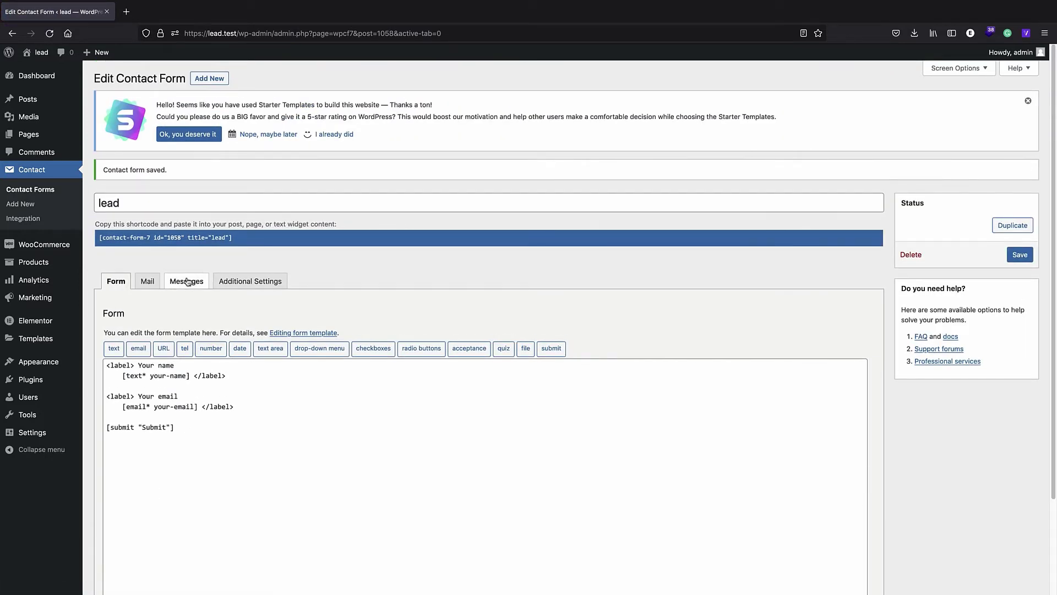
Step: Remove the [your-message] tag from the message body of the form's mail template
{"action": "left_click", "coordinate": [147, 281]}
{"action": "scroll", "coordinate": [245, 315], "scroll_direction": "down", "scroll_amount": 3}
{"action": "scroll", "coordinate": [245, 315], "scroll_direction": "down", "scroll_amount": 1}
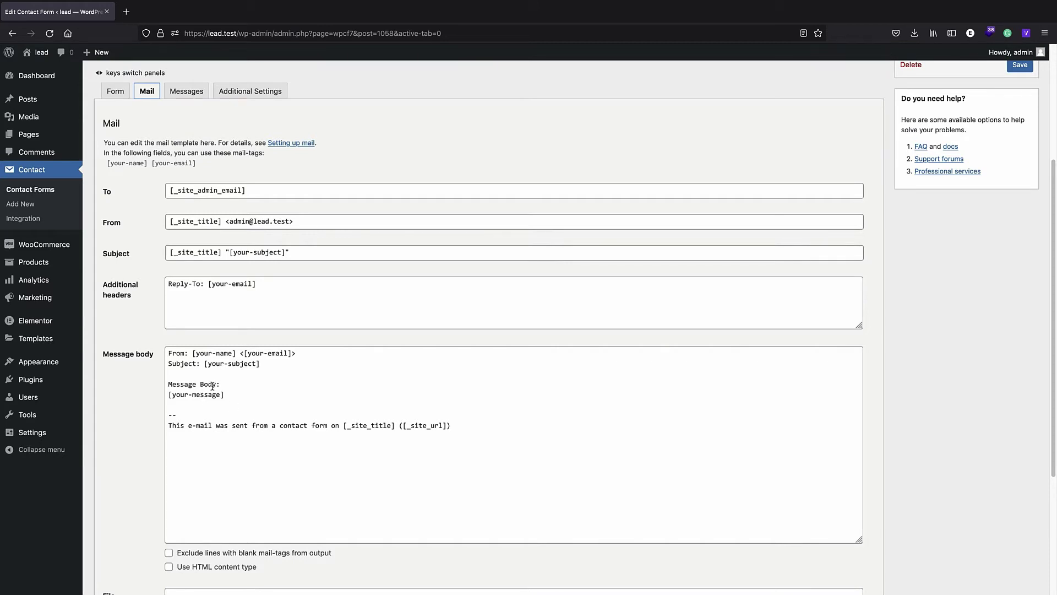
{"action": "left_click", "coordinate": [232, 397]}
{"action": "left_click_drag", "start_coordinate": [226, 395], "coordinate": [164, 395]}
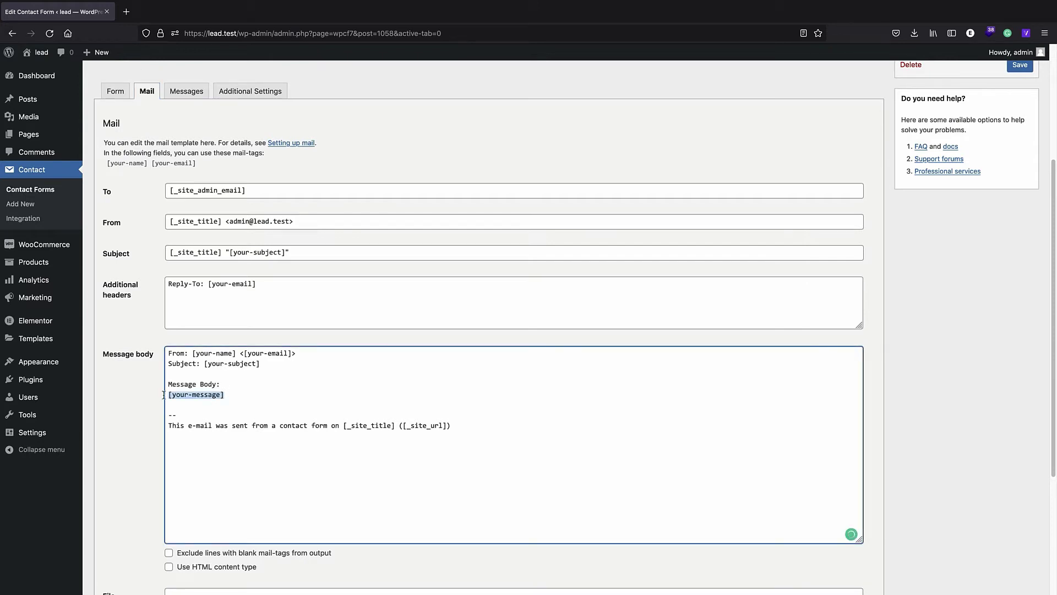
{"action": "key", "text": "BackSpace"}
Step: Enable the HTML content type for the mail template and place the cursor below "Message Body:"
{"action": "scroll", "coordinate": [235, 370], "scroll_direction": "down", "scroll_amount": 1}
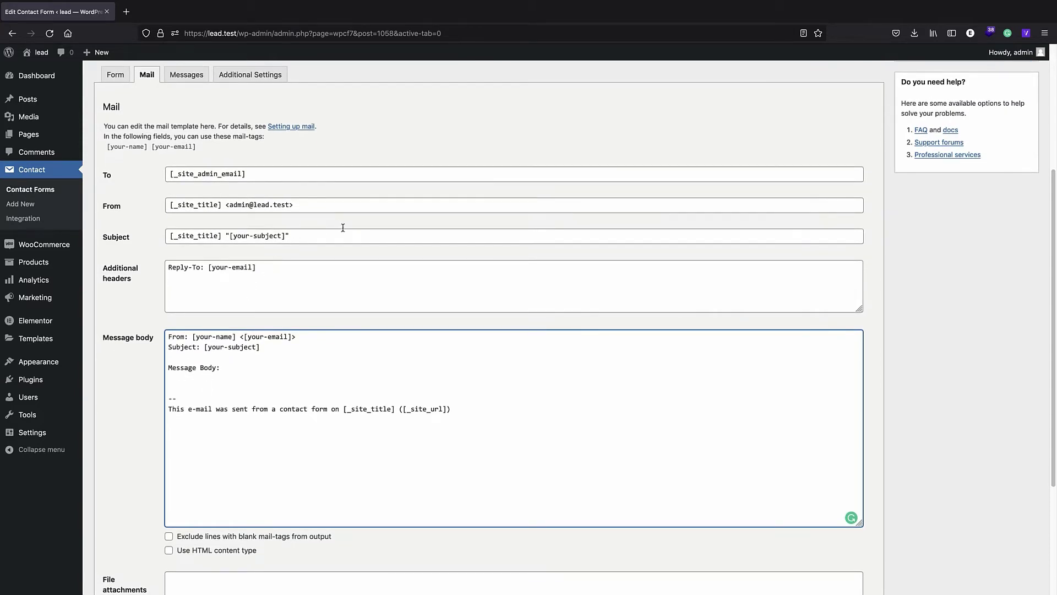
{"action": "scroll", "coordinate": [292, 286], "scroll_direction": "down", "scroll_amount": 1}
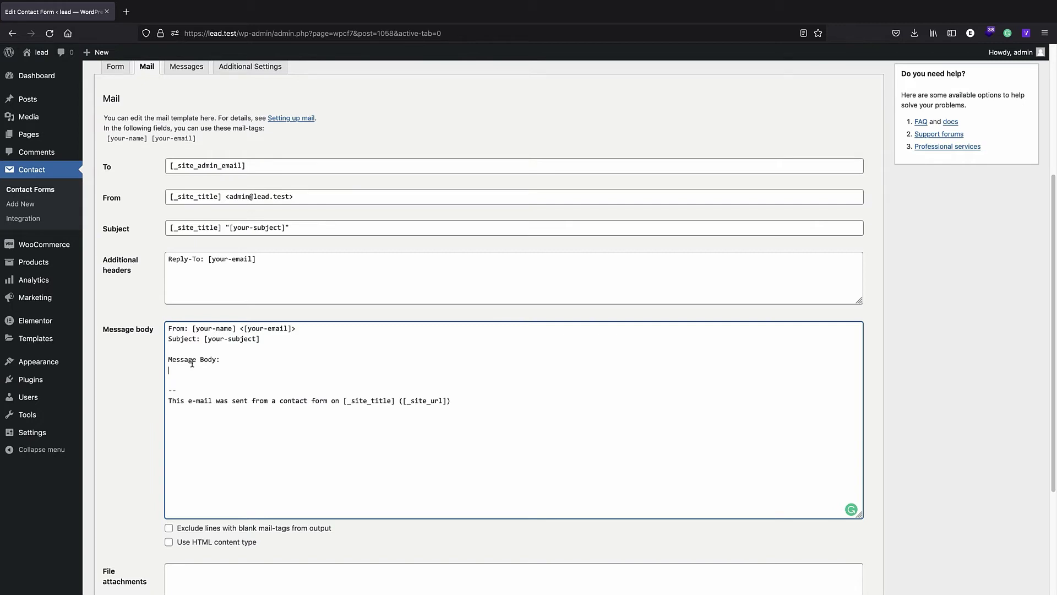
{"action": "left_click", "coordinate": [169, 542]}
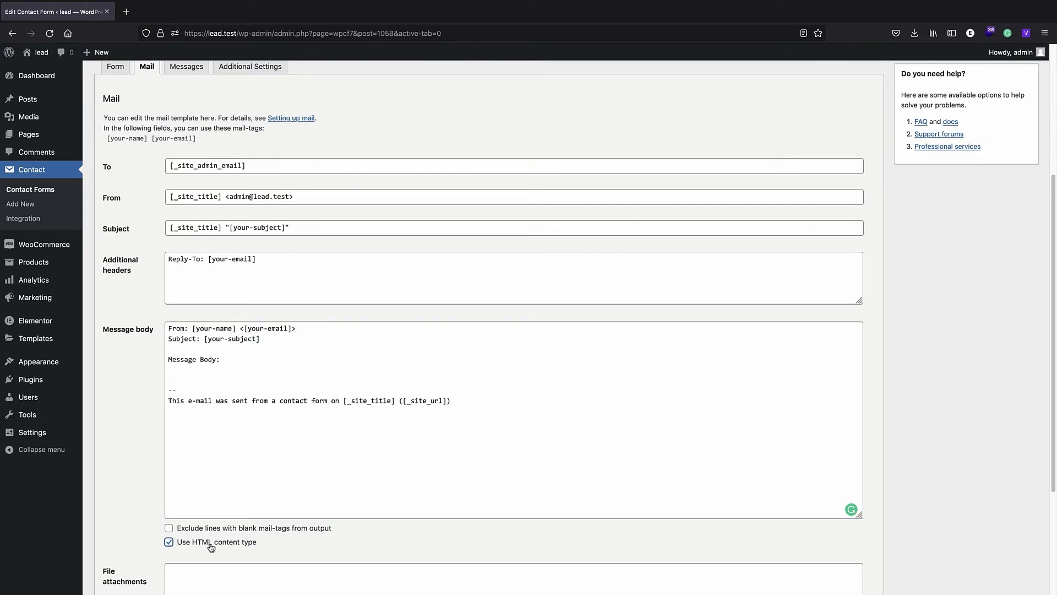
{"action": "left_click", "coordinate": [189, 373]}
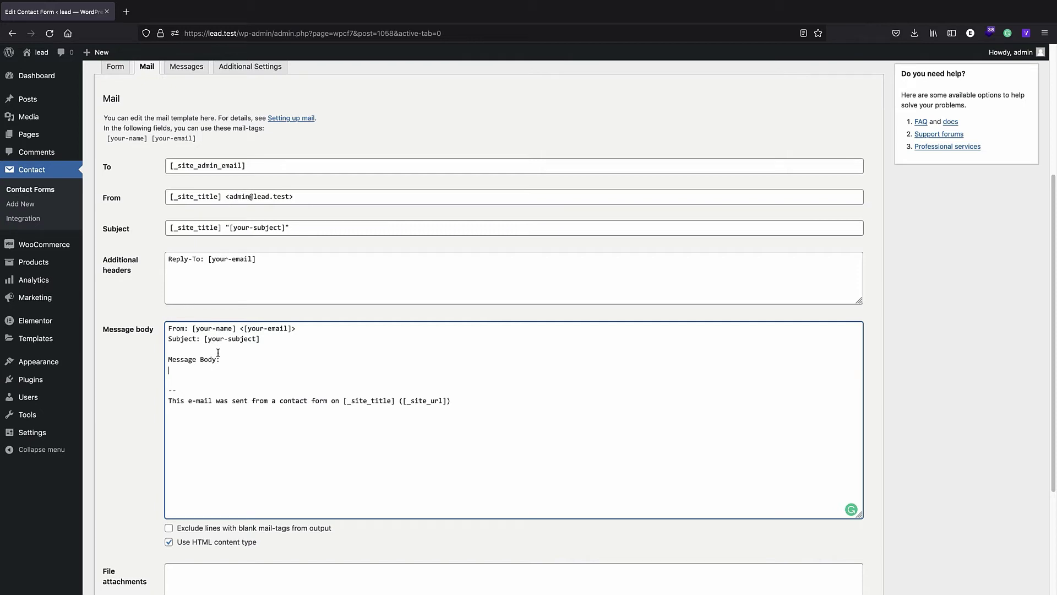
Step: Open a new post in a separate browser tab and write the paragraph "Thank you! You can download your ebook from here."
{"action": "mouse_move", "coordinate": [57, 106]}
{"action": "mouse_move", "coordinate": [49, 99]}
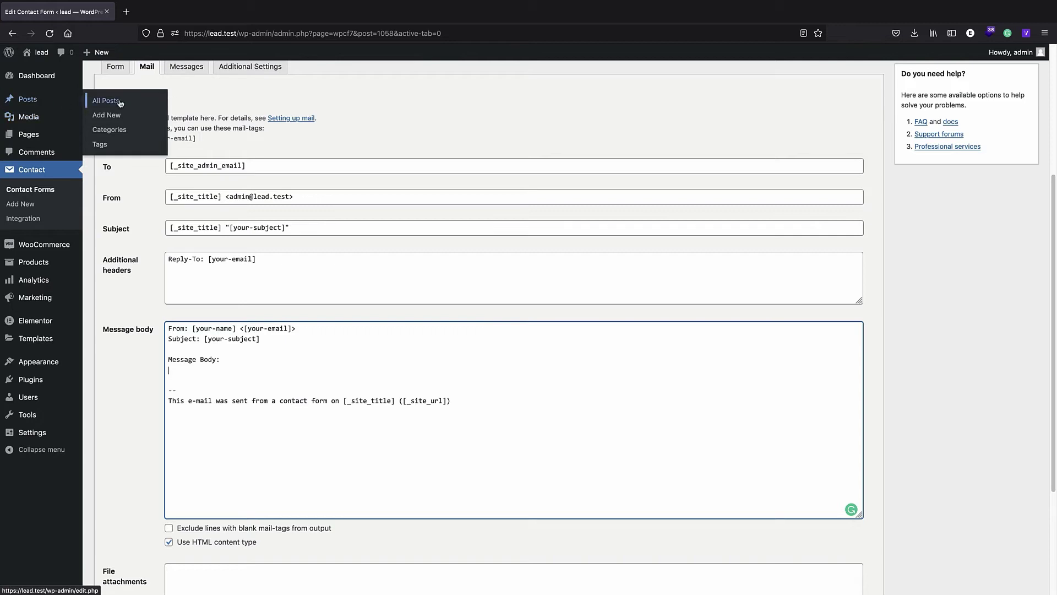
{"action": "right_click", "coordinate": [117, 116]}
{"action": "left_click", "coordinate": [159, 111]}
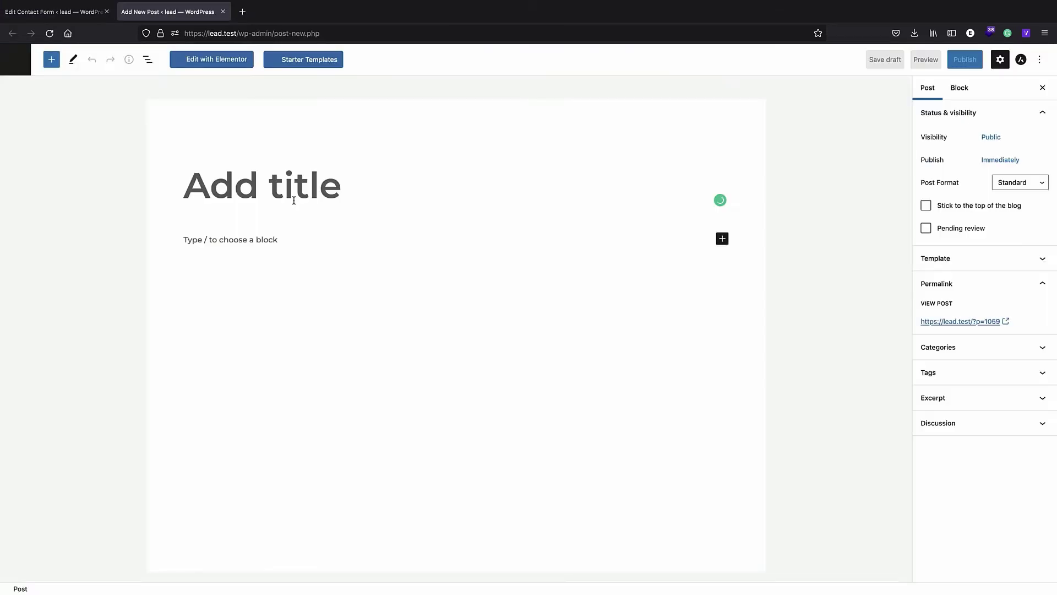
{"action": "left_click", "coordinate": [250, 240]}
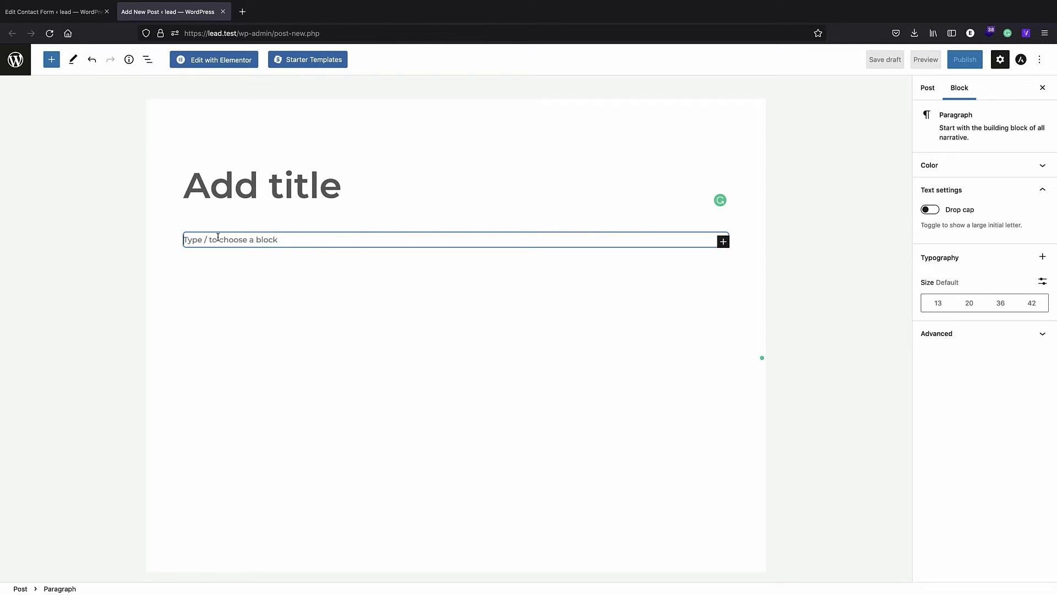
{"action": "type", "text": "Thank you! Y"}
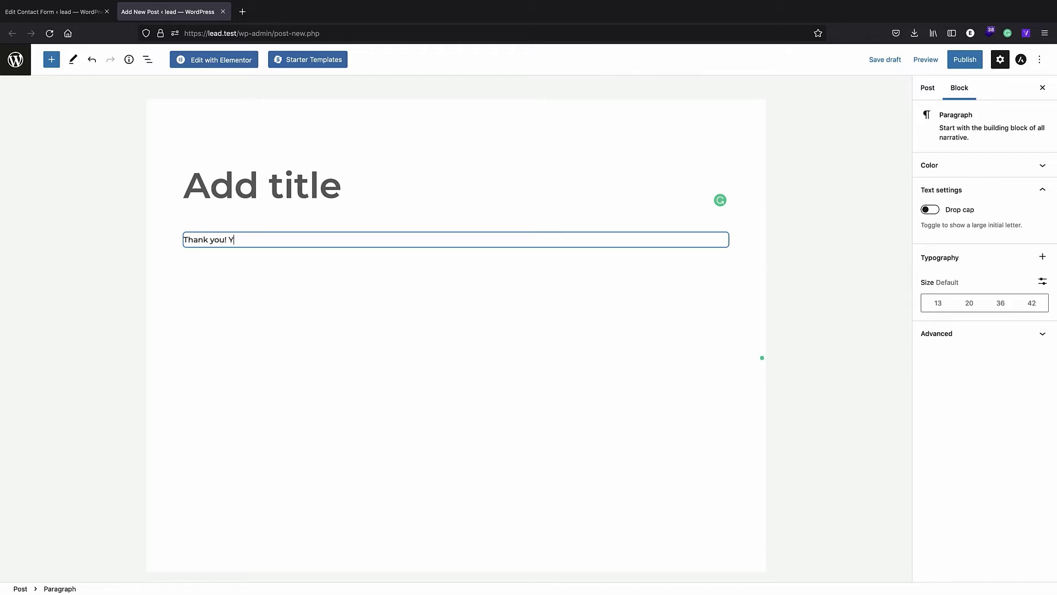
{"action": "type", "text": "ou can download your ebbok from here"}
{"action": "mouse_move", "coordinate": [332, 238]}
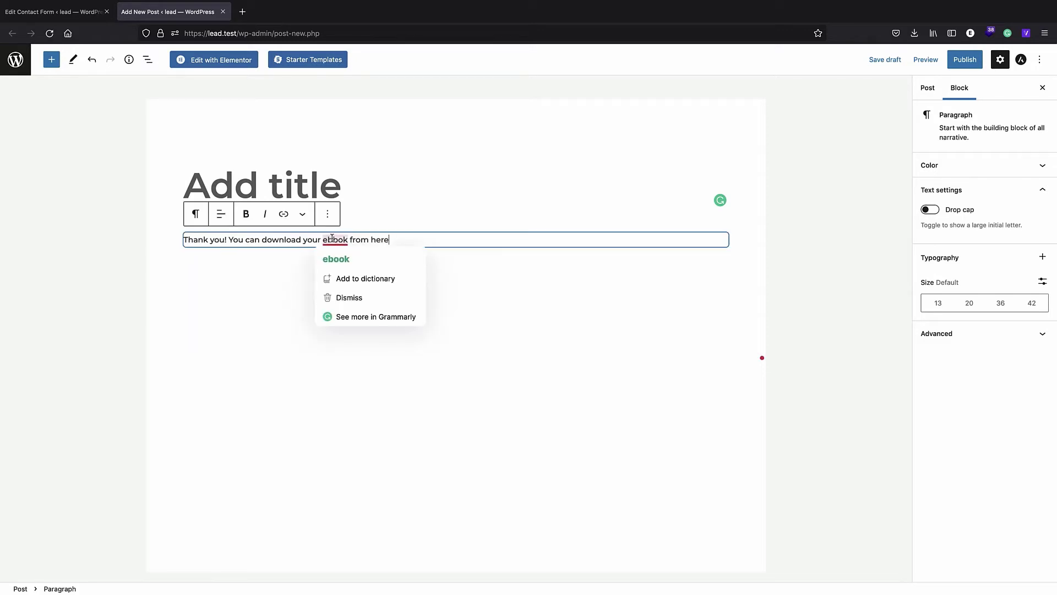
{"action": "left_click", "coordinate": [353, 259]}
{"action": "type", "text": "."}
{"action": "double_click", "coordinate": [328, 240]}
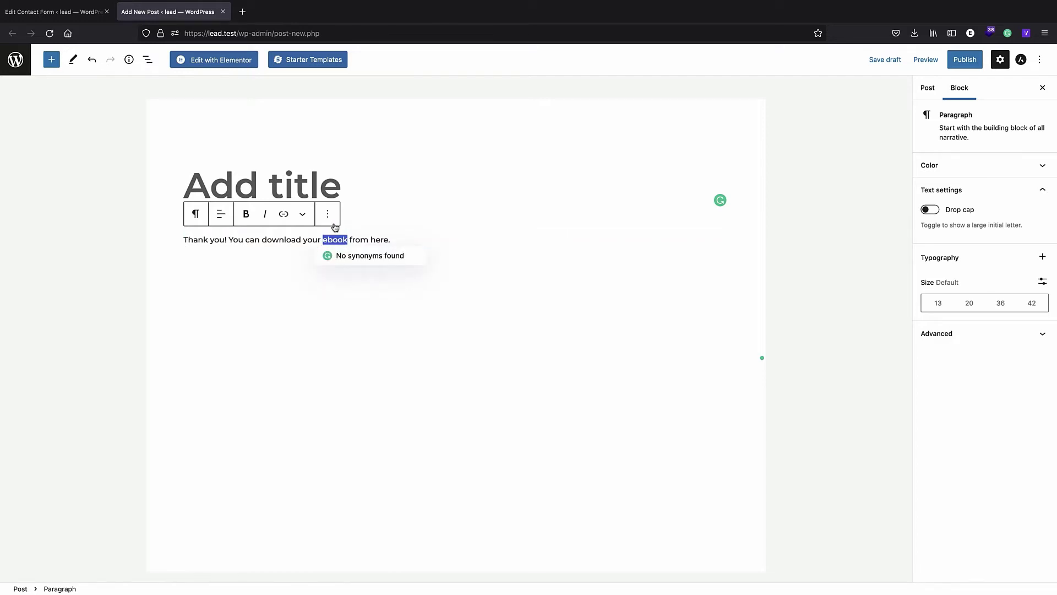
{"action": "left_click", "coordinate": [286, 216]}
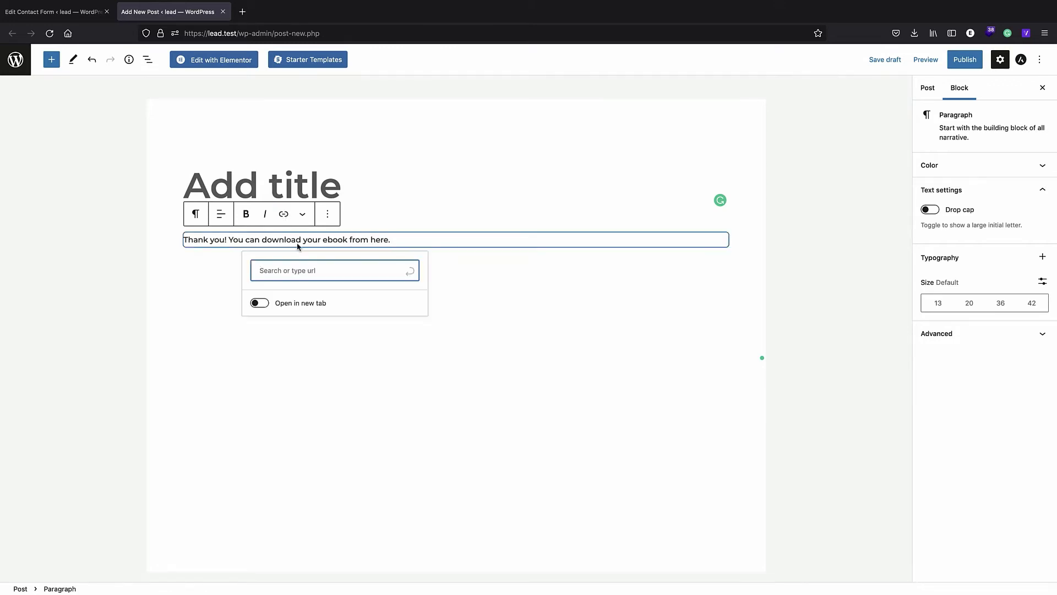
{"action": "type", "text": "https://lead.test/wp-content/uploads/2022/03/ebook.pdf"}
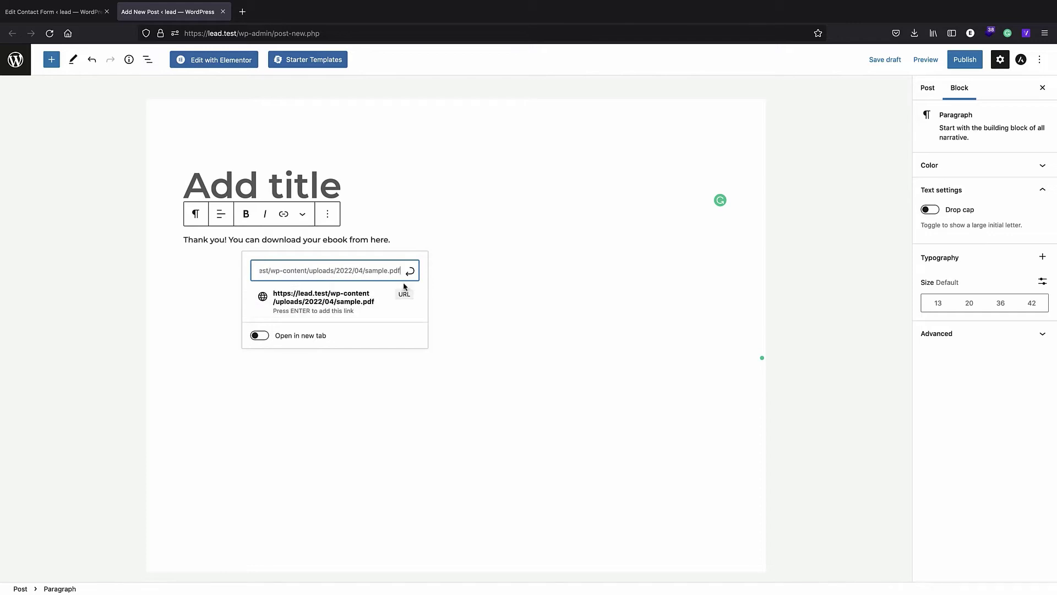
{"action": "left_click", "coordinate": [410, 271]}
{"action": "left_click", "coordinate": [355, 263]}
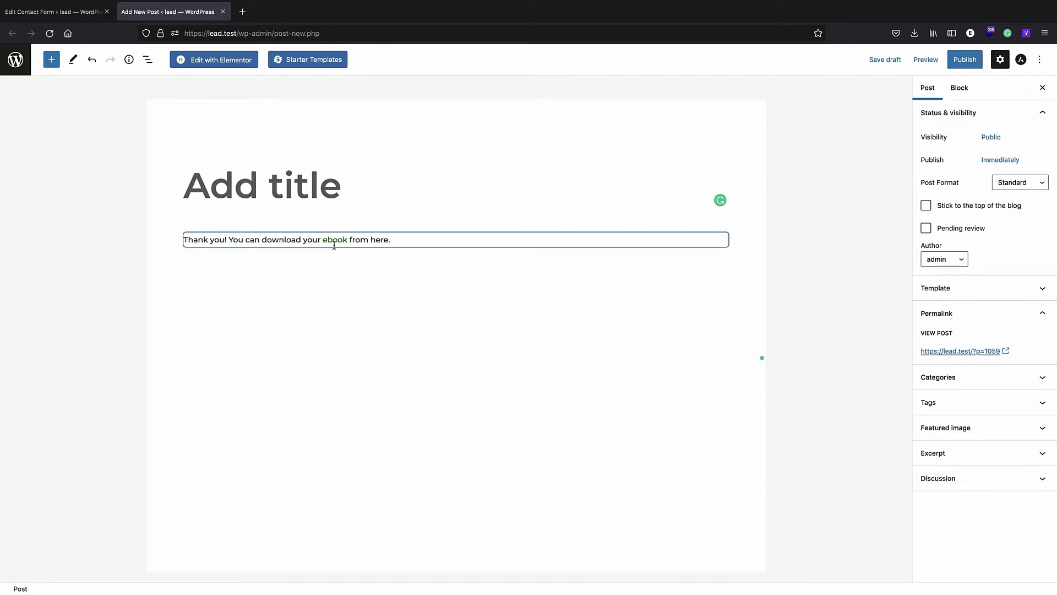
{"action": "left_click", "coordinate": [334, 241]}
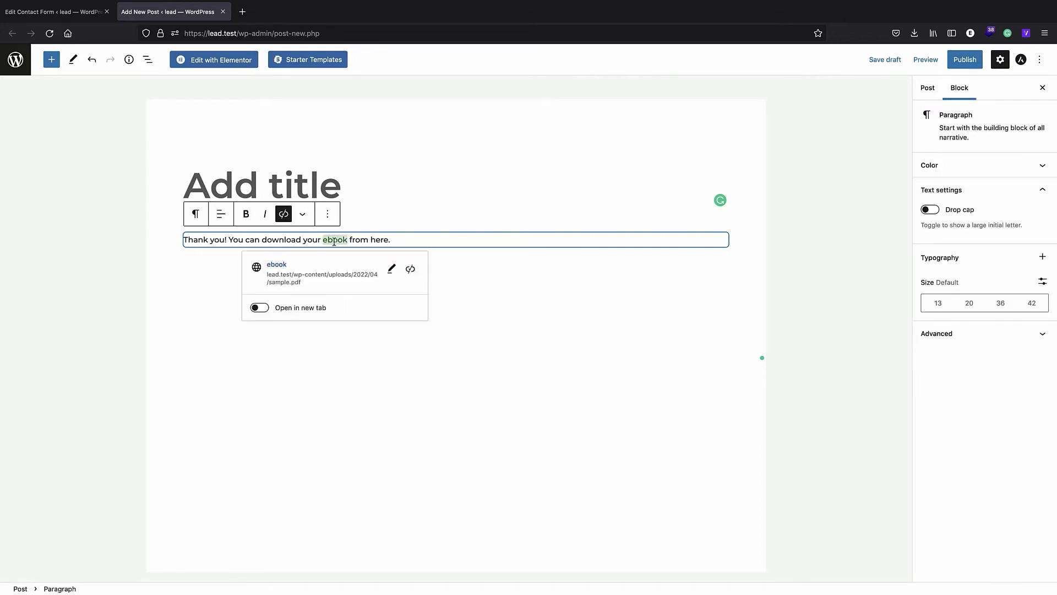
{"action": "left_click", "coordinate": [385, 259]}
{"action": "left_click", "coordinate": [332, 251]}
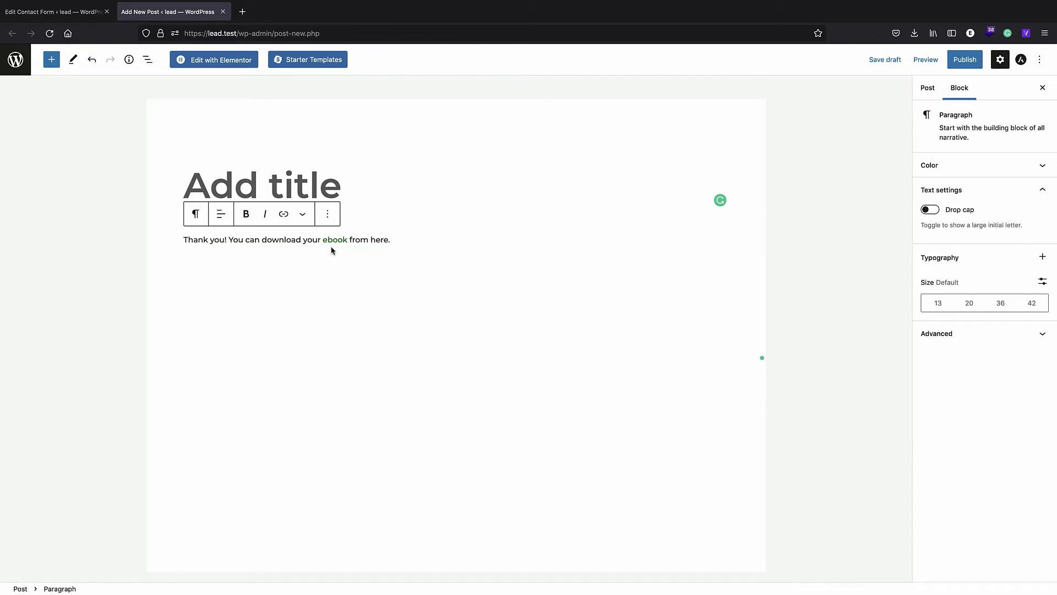
Step: Switch the paragraph block to HTML editing and copy its entire code
{"action": "left_click", "coordinate": [328, 213]}
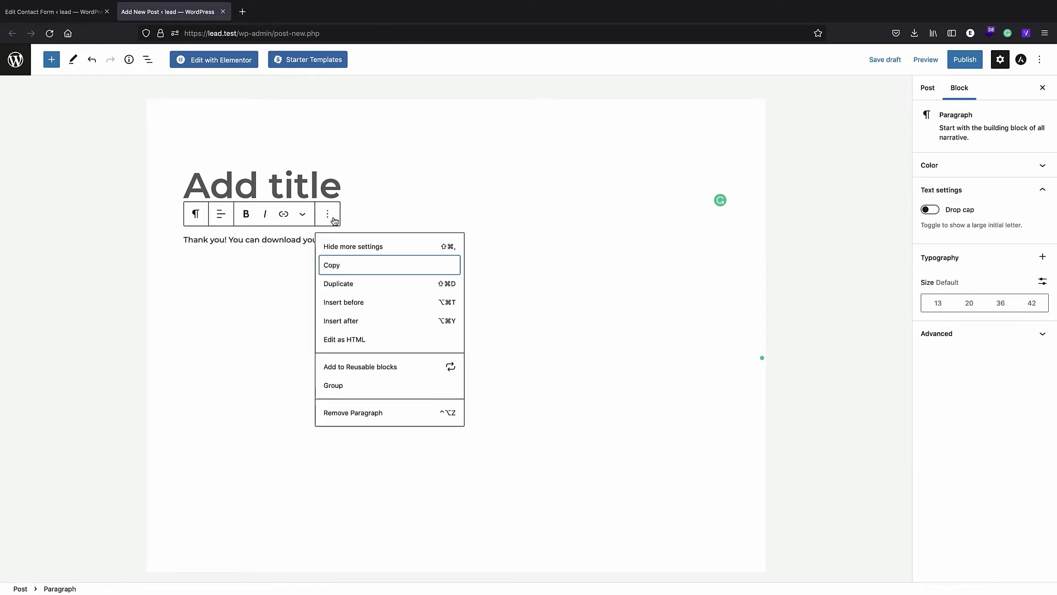
{"action": "left_click", "coordinate": [343, 340]}
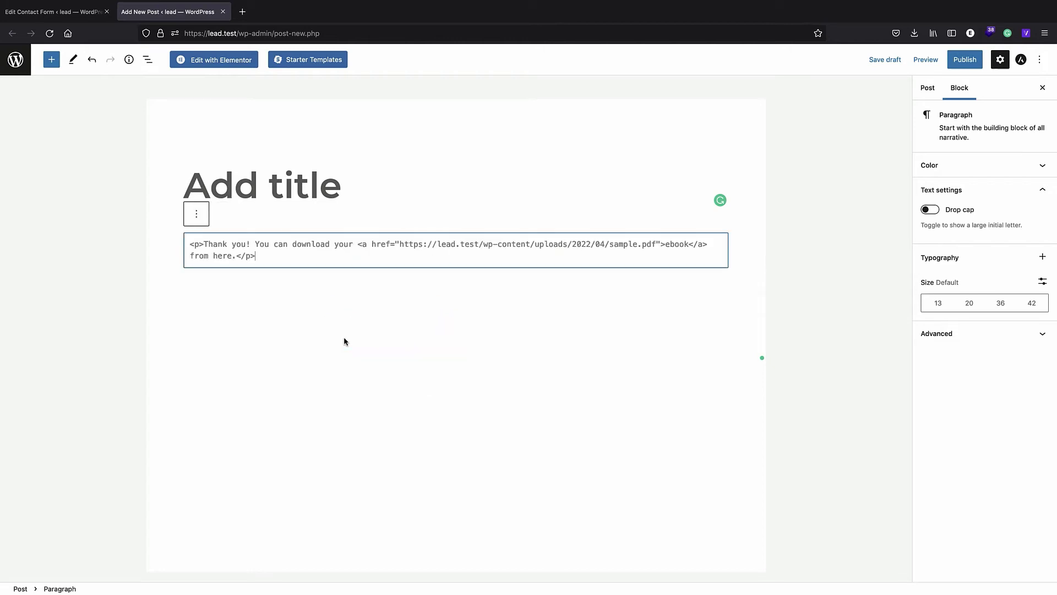
{"action": "triple_click", "coordinate": [286, 249]}
{"action": "key", "text": "ctrl+c"}
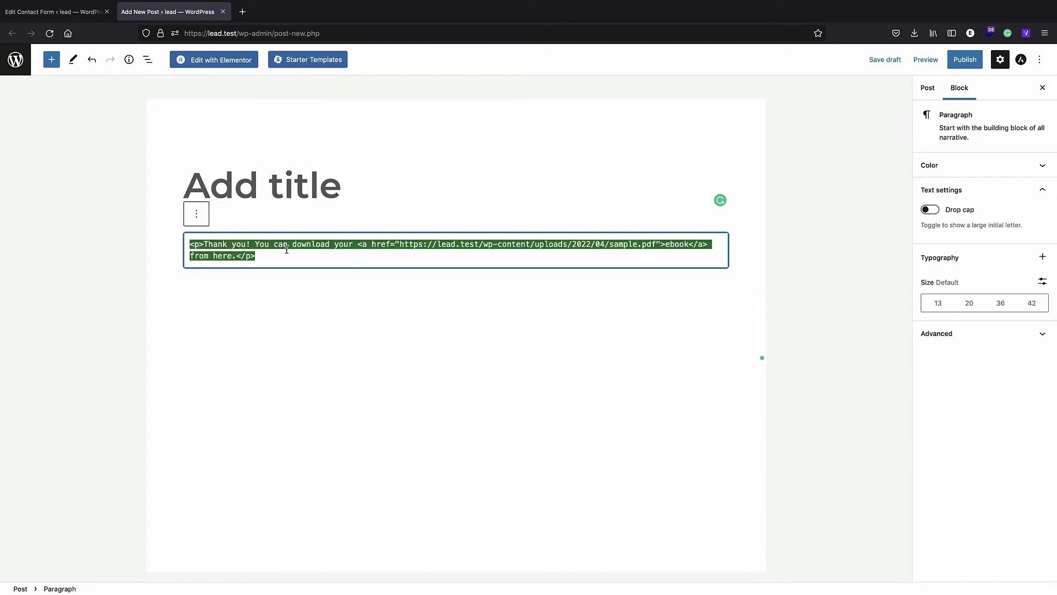
Step: Paste the copied HTML paragraph below "Message Body:" in the contact form's mail template and save the form
{"action": "left_click", "coordinate": [55, 12]}
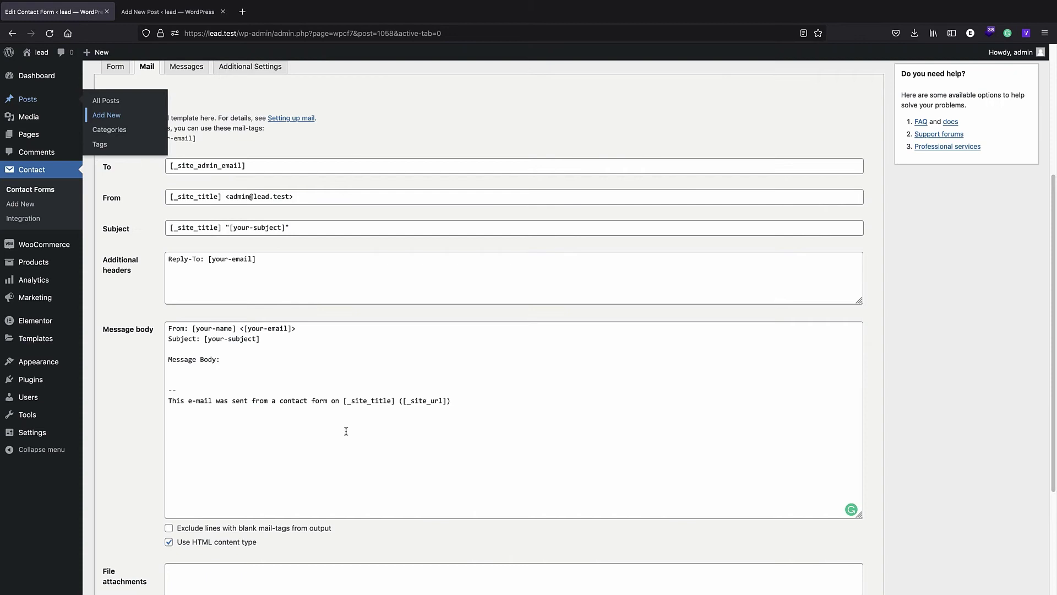
{"action": "left_click", "coordinate": [247, 374]}
{"action": "key", "text": "ctrl+v"}
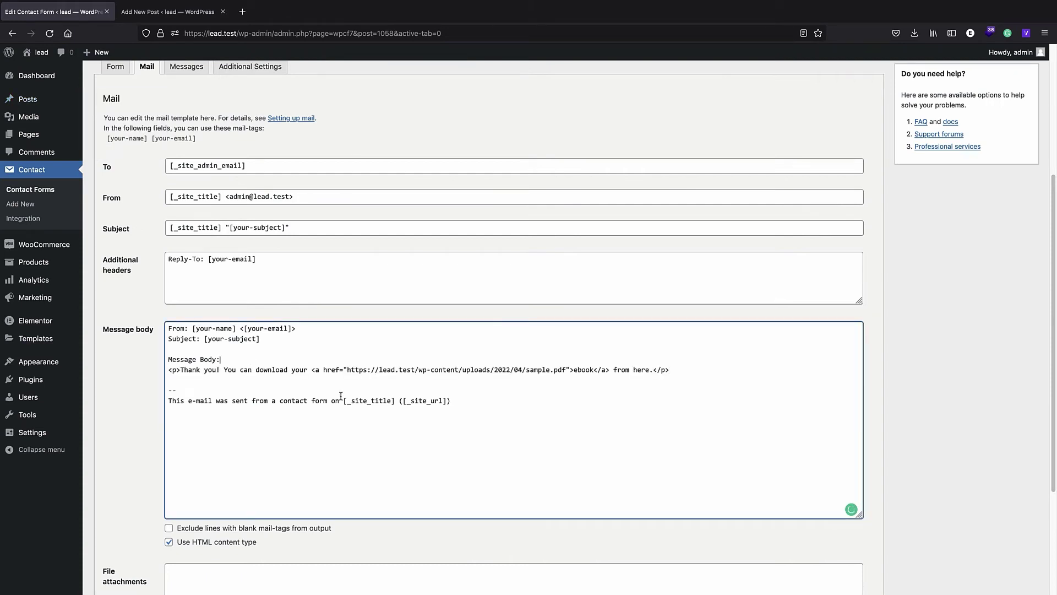
{"action": "key", "text": "Up"}
{"action": "scroll", "coordinate": [423, 378], "scroll_direction": "down", "scroll_amount": 3}
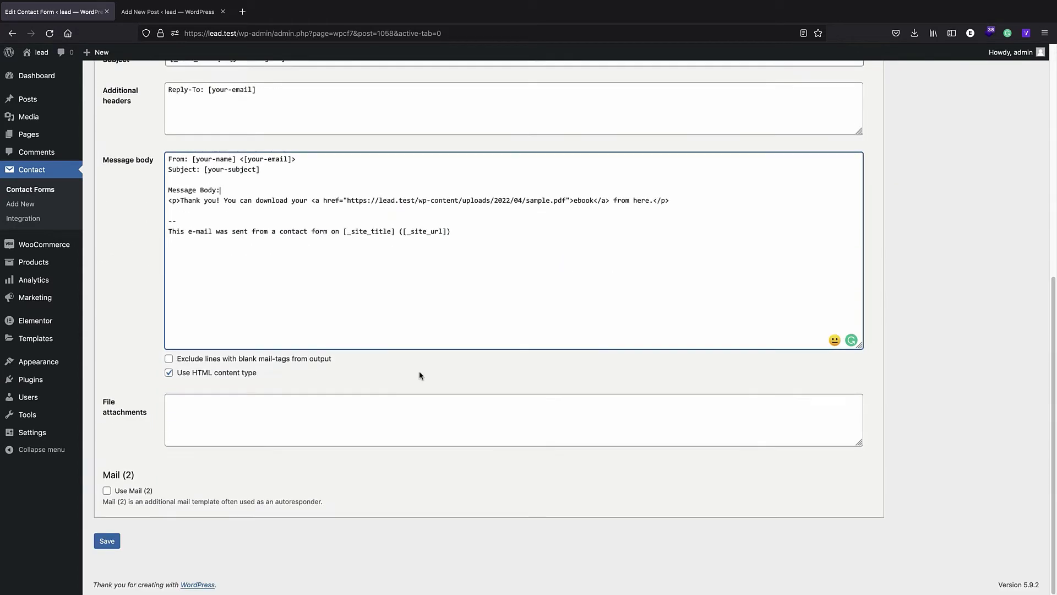
{"action": "left_click", "coordinate": [106, 540]}
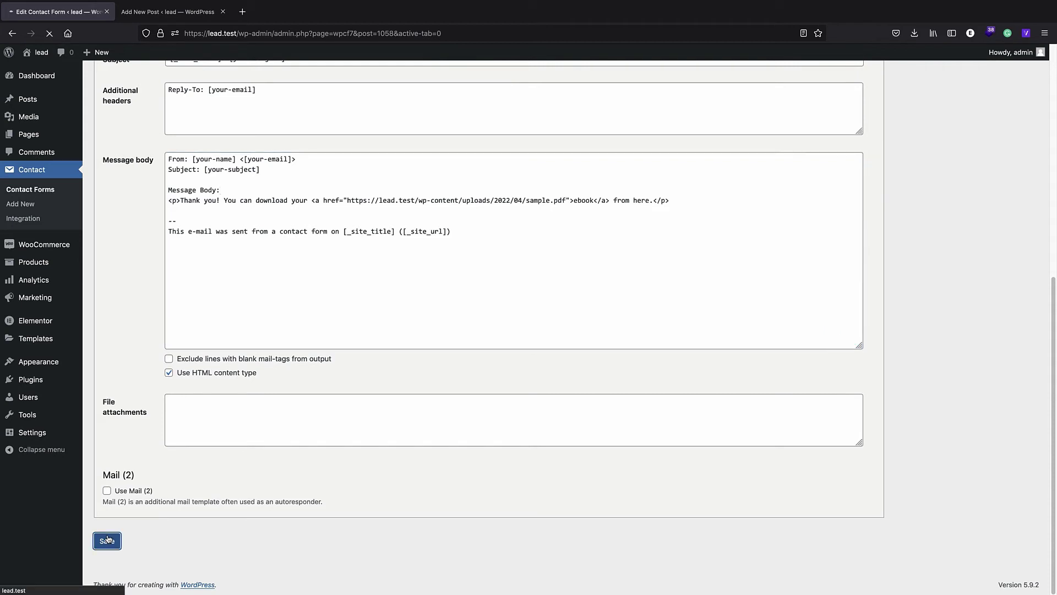
Step: Review the saved contact form's mail template, form fields and shortcode
{"action": "scroll", "coordinate": [108, 538], "scroll_direction": "down", "scroll_amount": 5}
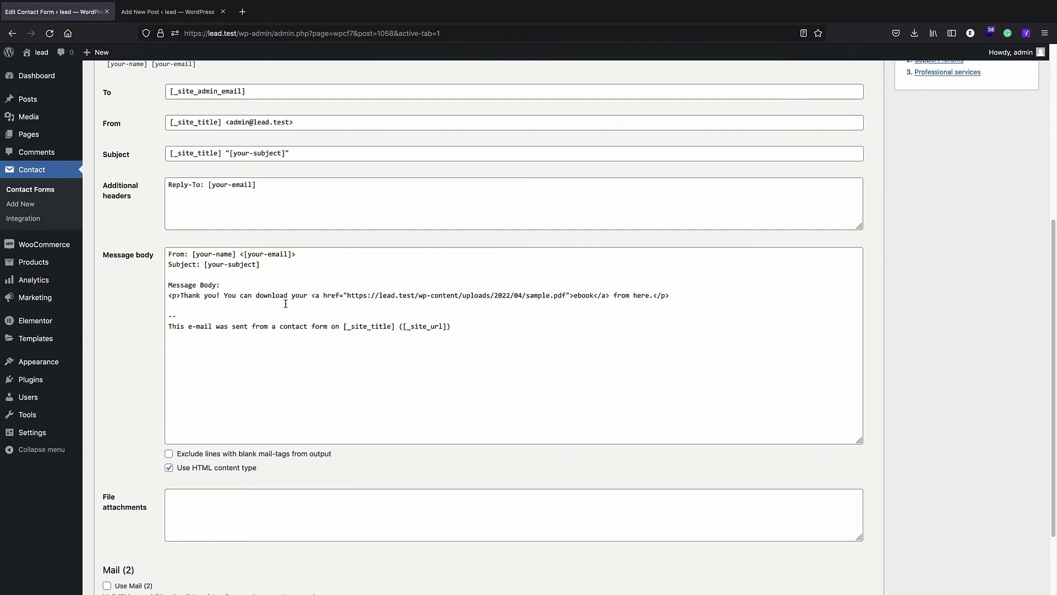
{"action": "scroll", "coordinate": [286, 303], "scroll_direction": "up", "scroll_amount": 1}
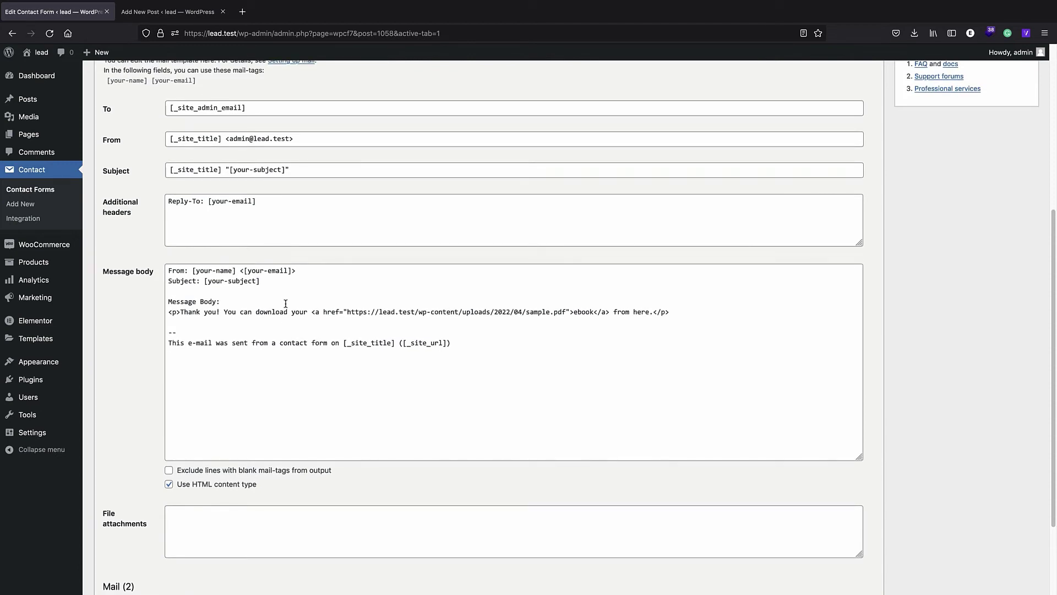
{"action": "scroll", "coordinate": [165, 264], "scroll_direction": "up", "scroll_amount": 5}
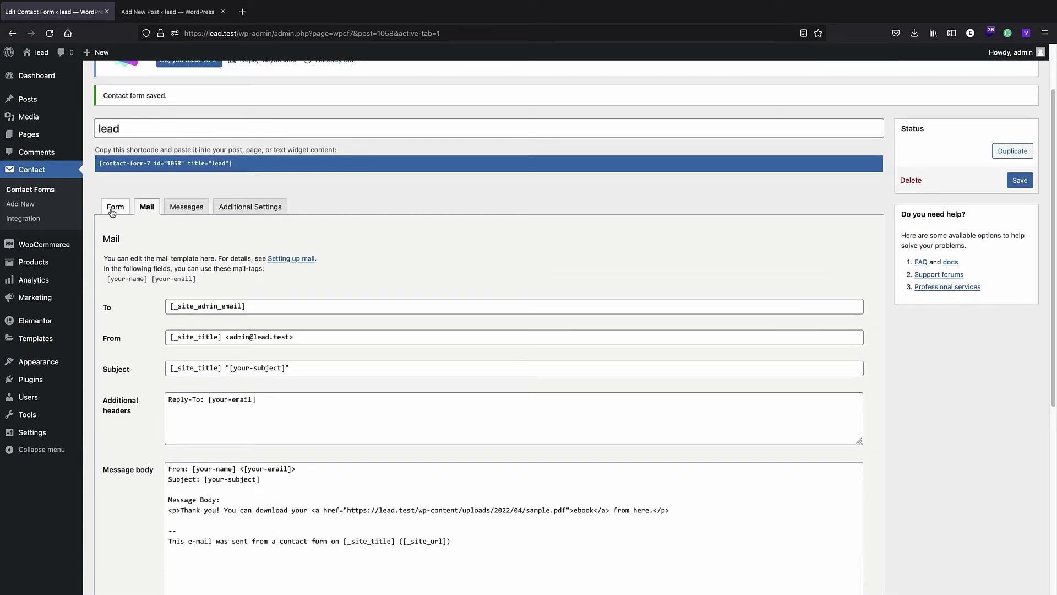
{"action": "left_click", "coordinate": [112, 213]}
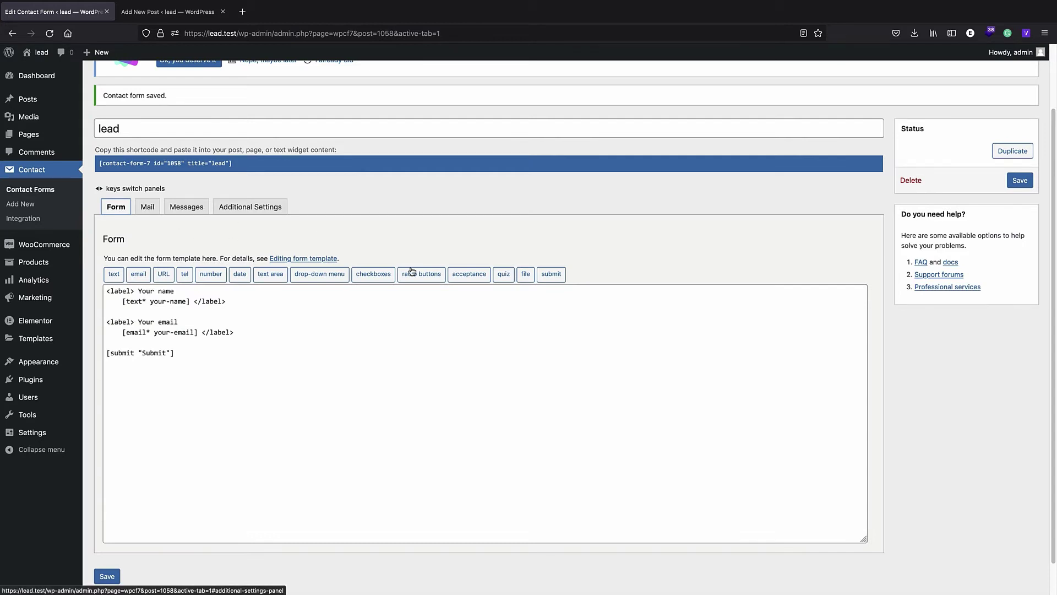
{"action": "scroll", "coordinate": [412, 271], "scroll_direction": "up", "scroll_amount": 2}
{"action": "left_click", "coordinate": [203, 232]}
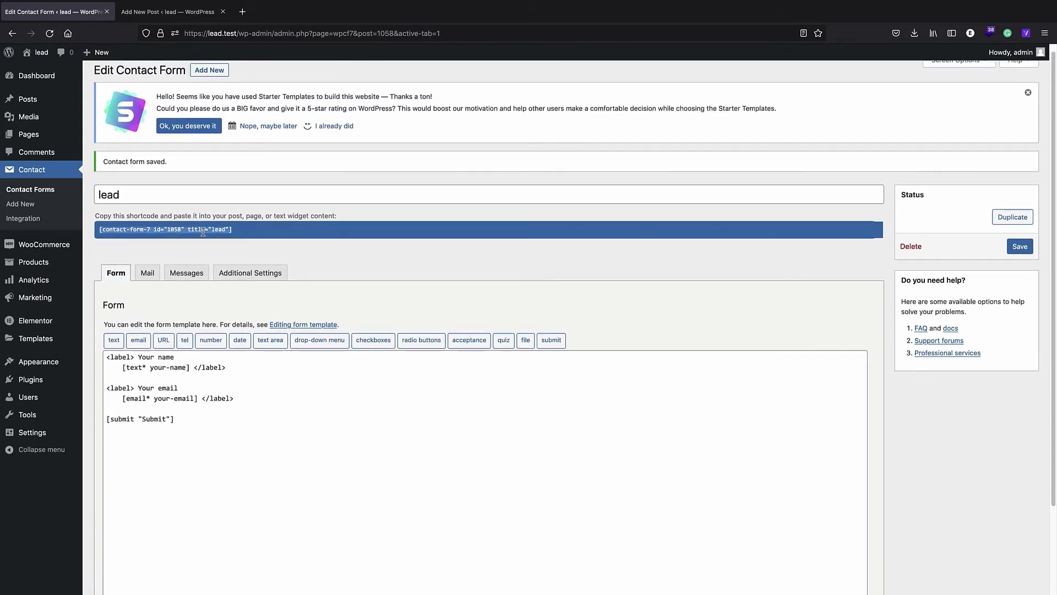
{"action": "left_click", "coordinate": [250, 234]}
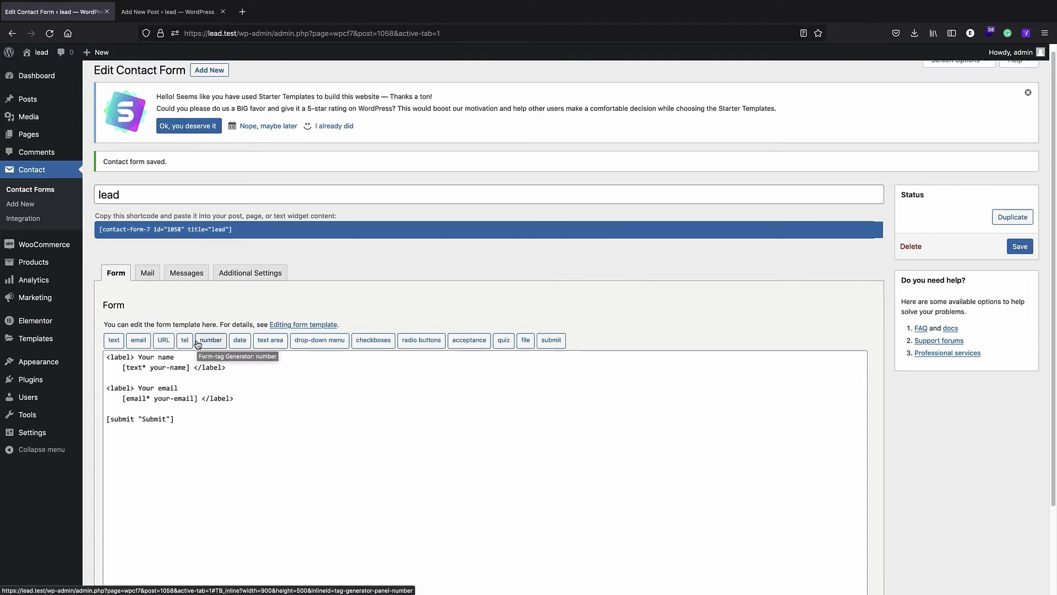
{"action": "left_click", "coordinate": [147, 273]}
{"action": "scroll", "coordinate": [378, 461], "scroll_direction": "down", "scroll_amount": 3}
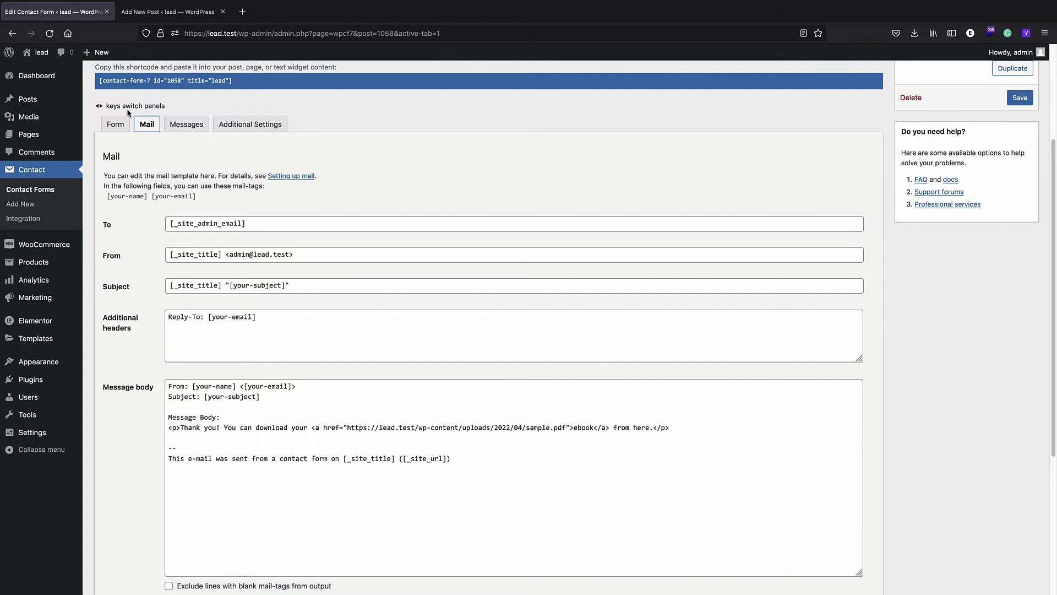
{"action": "left_click", "coordinate": [118, 124]}
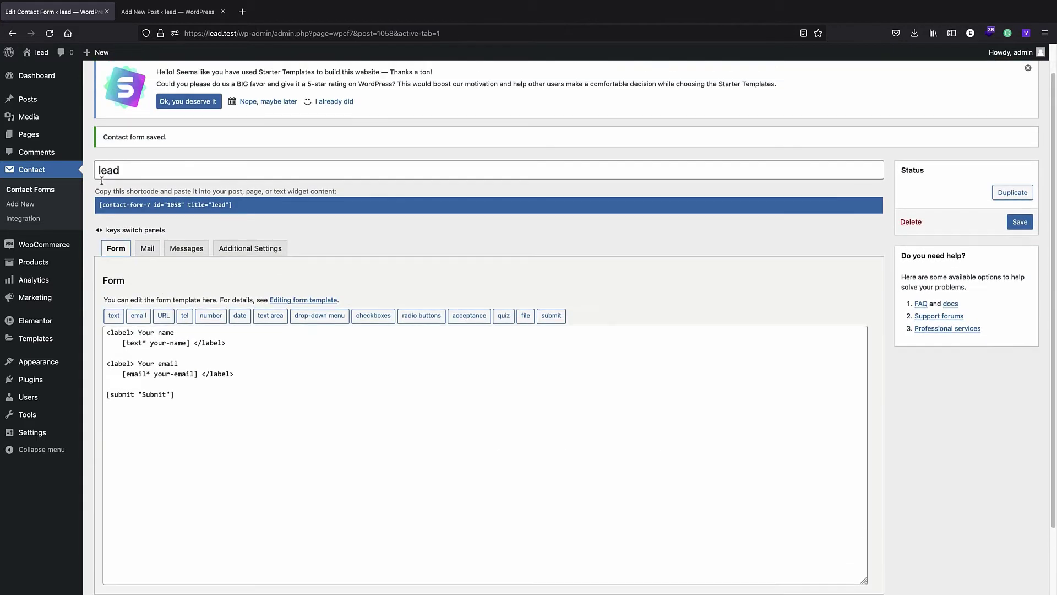
Step: Create a new page, disable its title in the Astra settings, and open the page for editing with Elementor
{"action": "mouse_move", "coordinate": [45, 139]}
{"action": "left_click", "coordinate": [99, 150]}
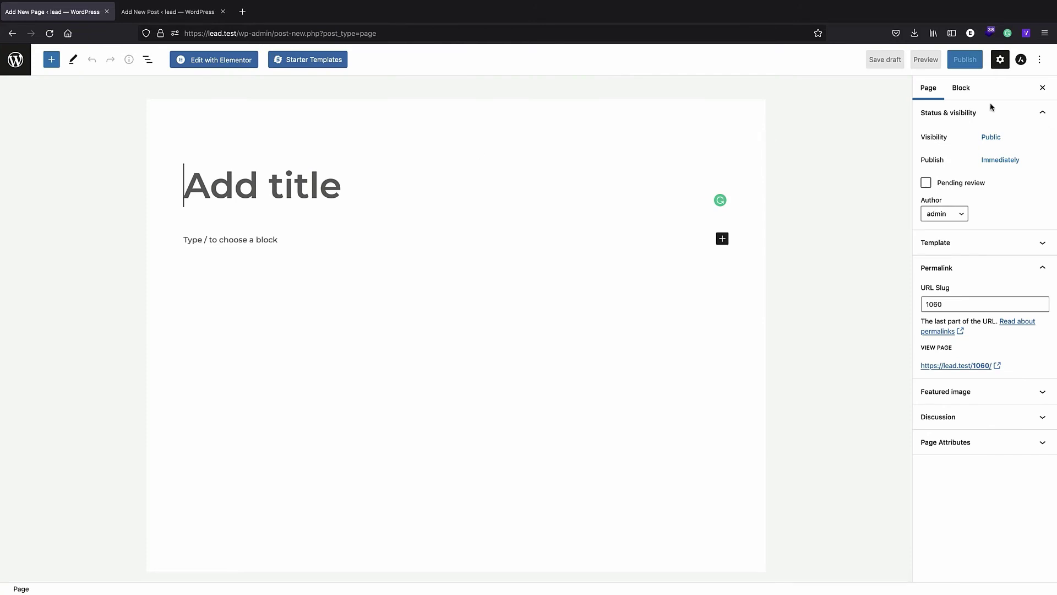
{"action": "left_click", "coordinate": [1040, 60]}
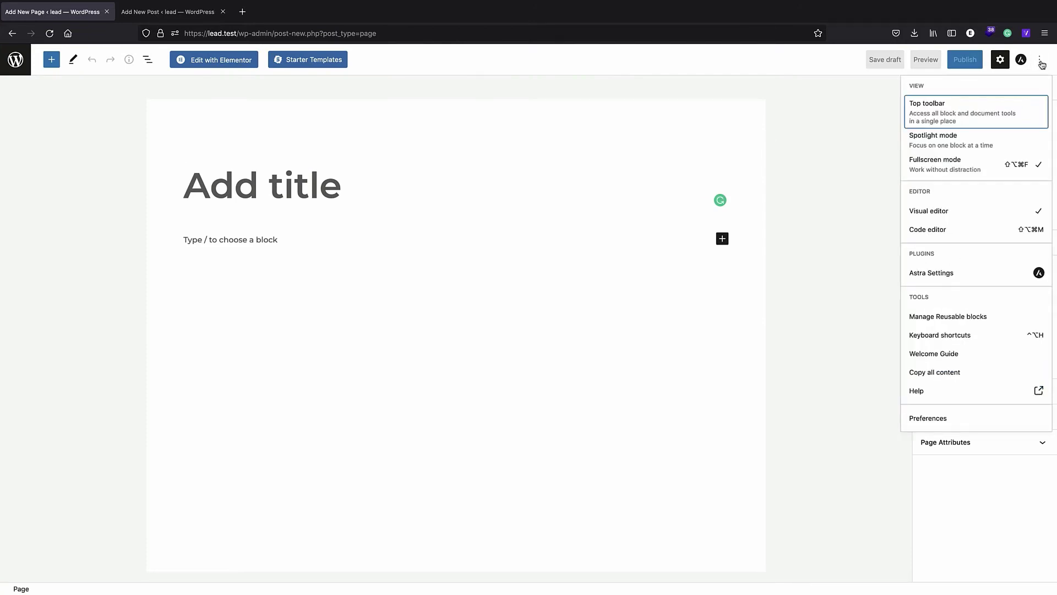
{"action": "left_click", "coordinate": [979, 272]}
{"action": "left_click", "coordinate": [931, 312]}
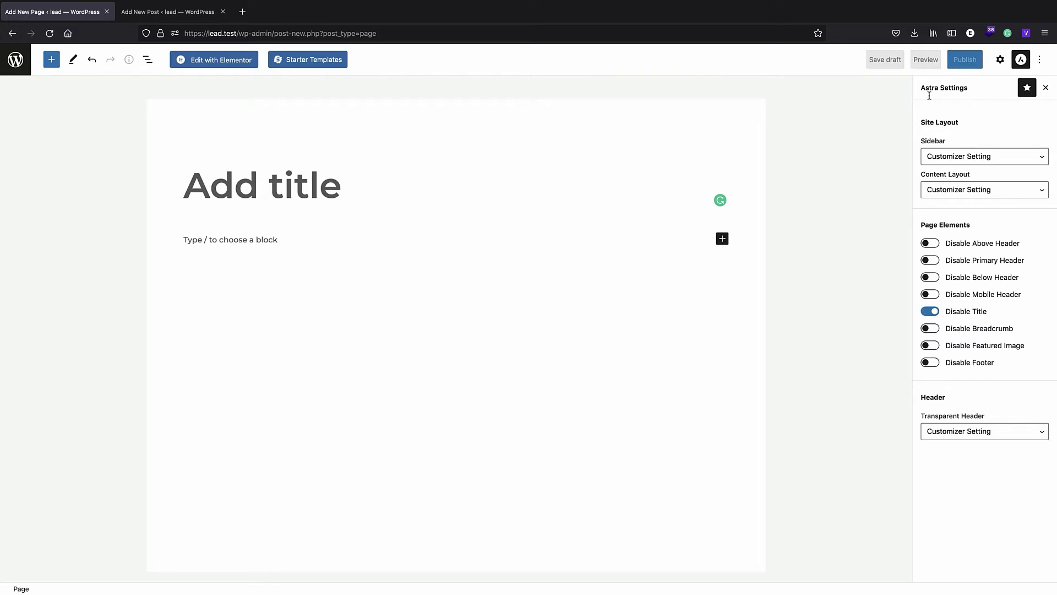
{"action": "left_click", "coordinate": [232, 62]}
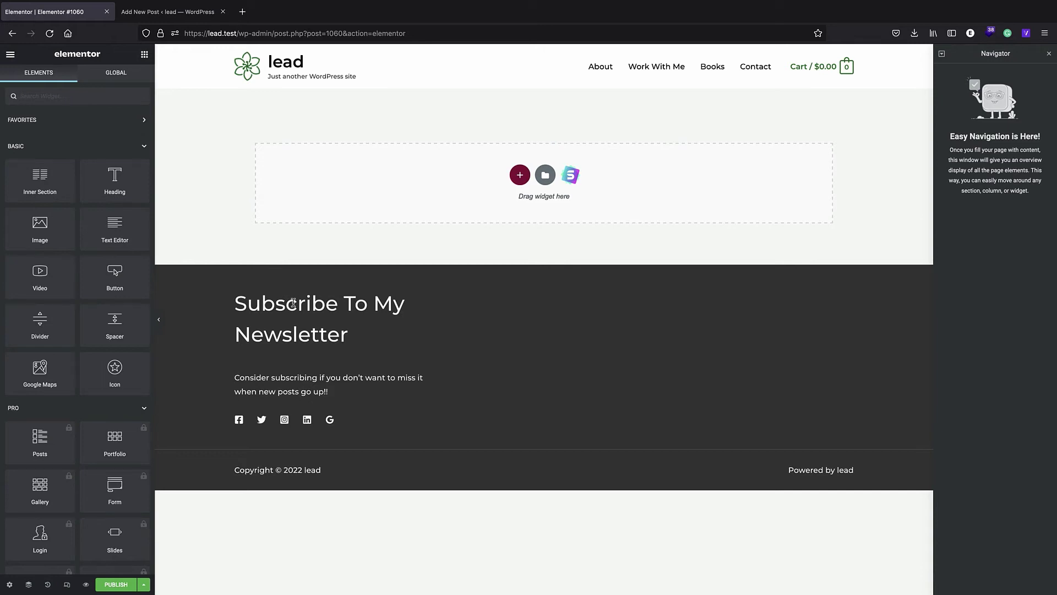
Step: Give the page body a classic background with the light green colour #BCE167 in the page settings
{"action": "scroll", "coordinate": [84, 413], "scroll_direction": "down", "scroll_amount": 9}
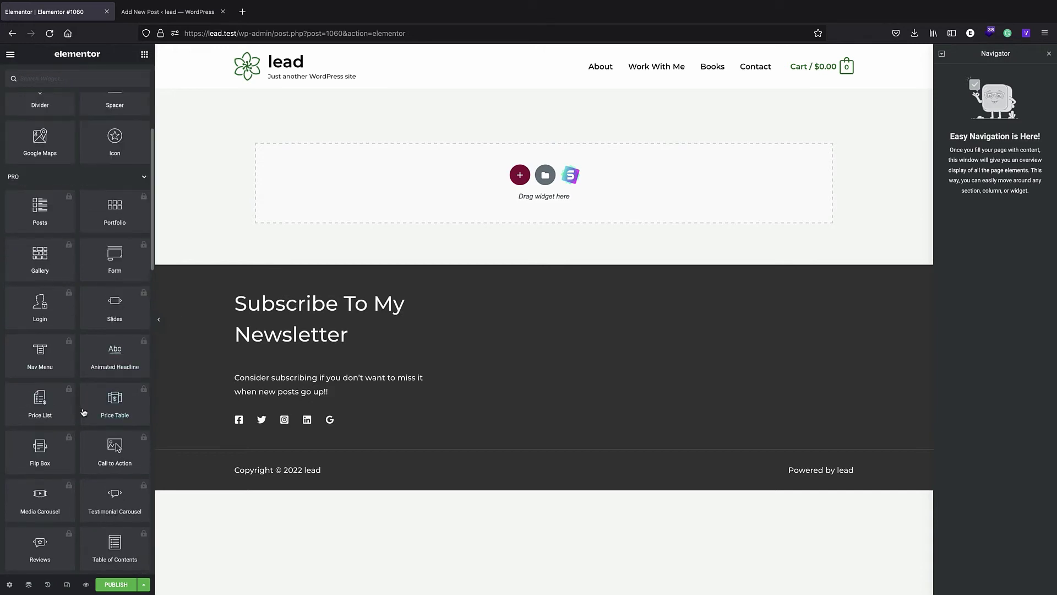
{"action": "scroll", "coordinate": [84, 412], "scroll_direction": "down", "scroll_amount": 8}
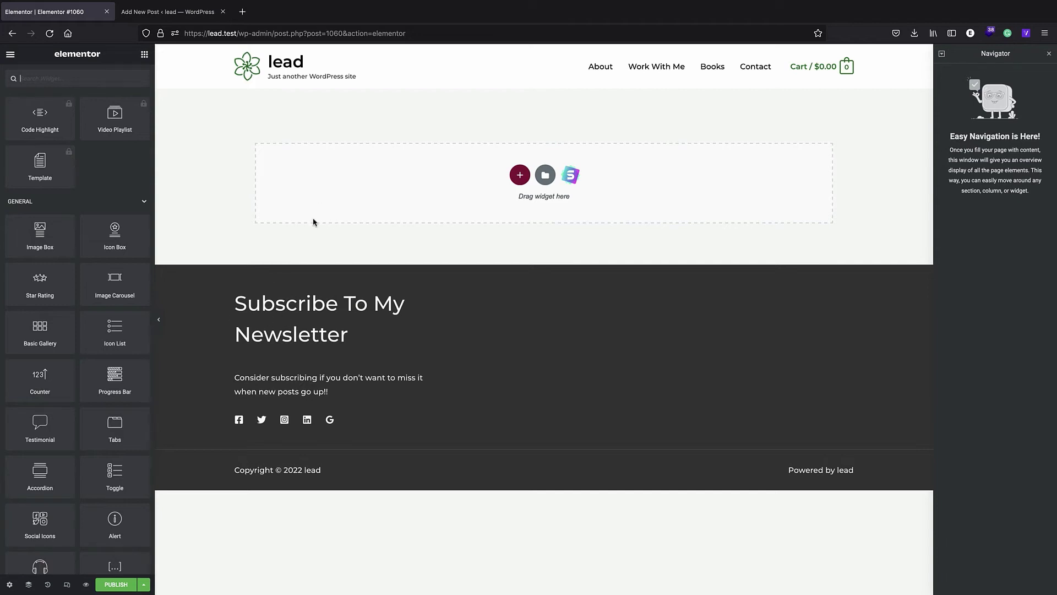
{"action": "left_click", "coordinate": [9, 584]}
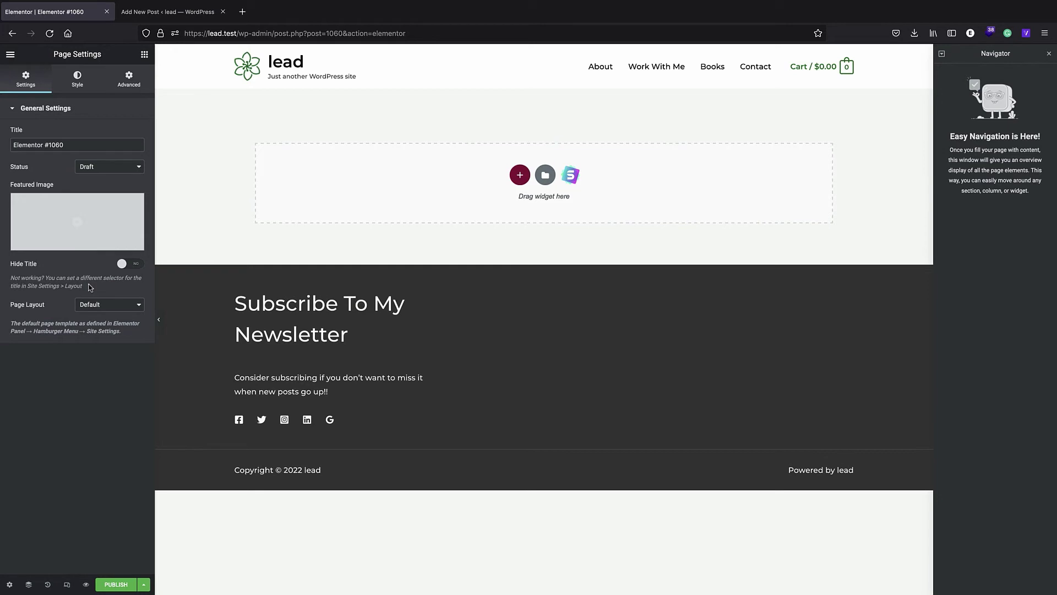
{"action": "left_click", "coordinate": [81, 85]}
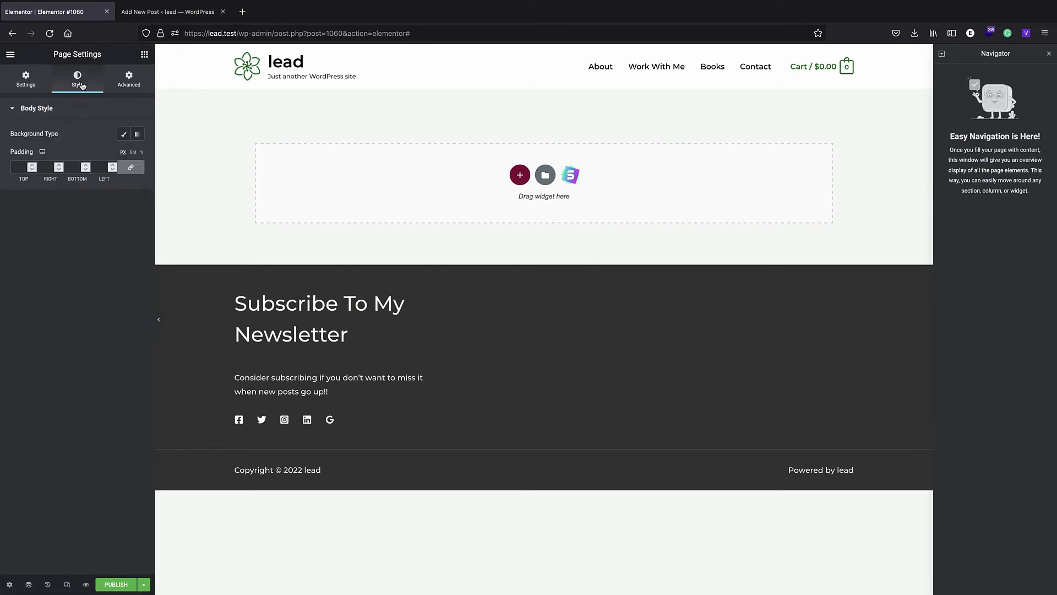
{"action": "left_click", "coordinate": [124, 135]}
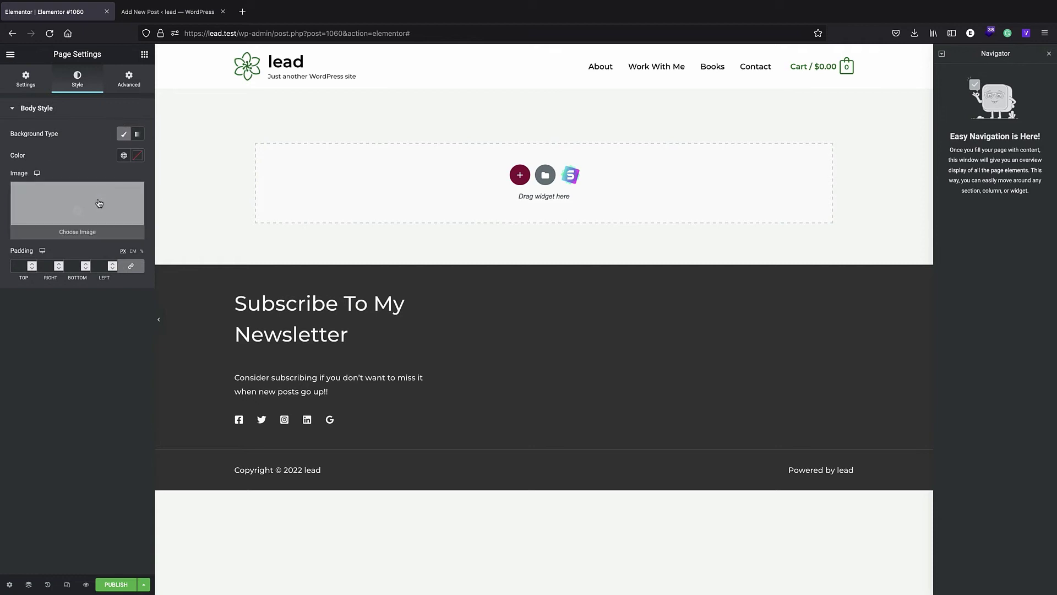
{"action": "left_click", "coordinate": [137, 155]}
{"action": "left_click", "coordinate": [113, 212]}
{"action": "left_click_drag", "start_coordinate": [113, 212], "coordinate": [83, 203]}
{"action": "left_click", "coordinate": [43, 289]}
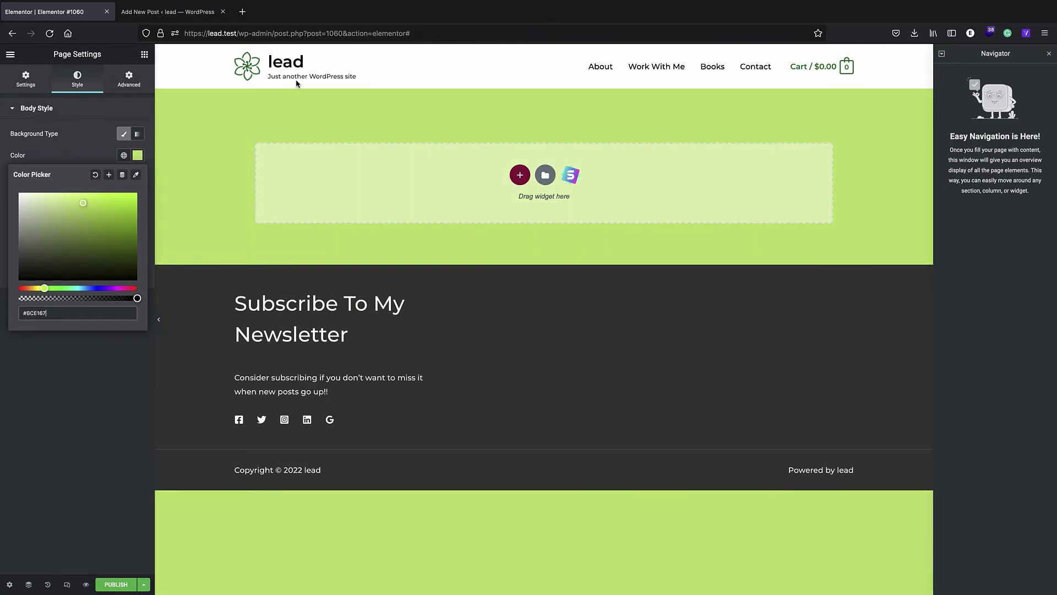
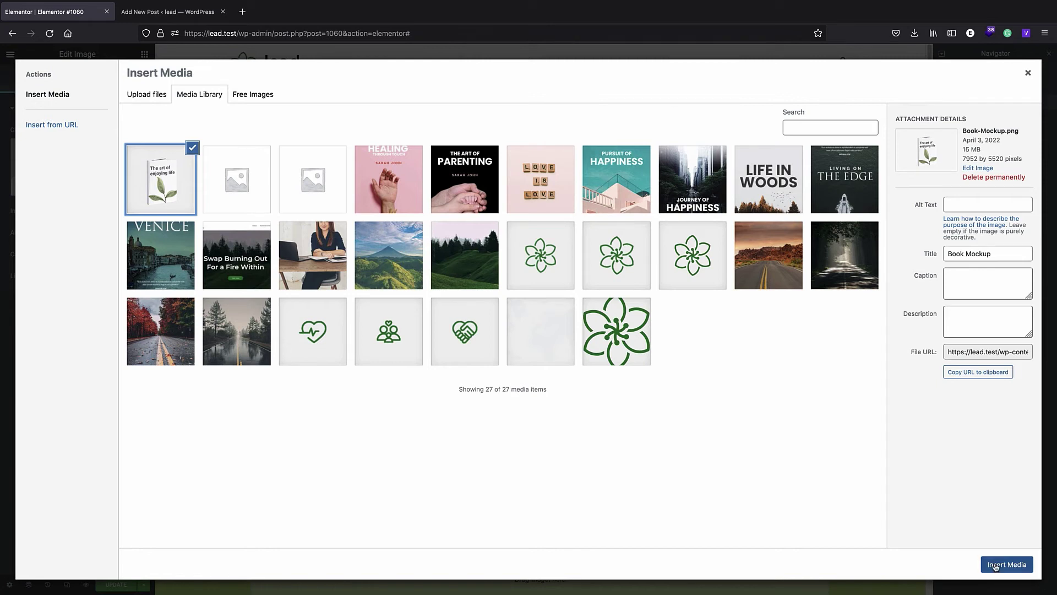
Step: Insert Book-Mockup.png into the image widget and add a Shortcode widget above it in the same column
{"action": "left_click", "coordinate": [1002, 564]}
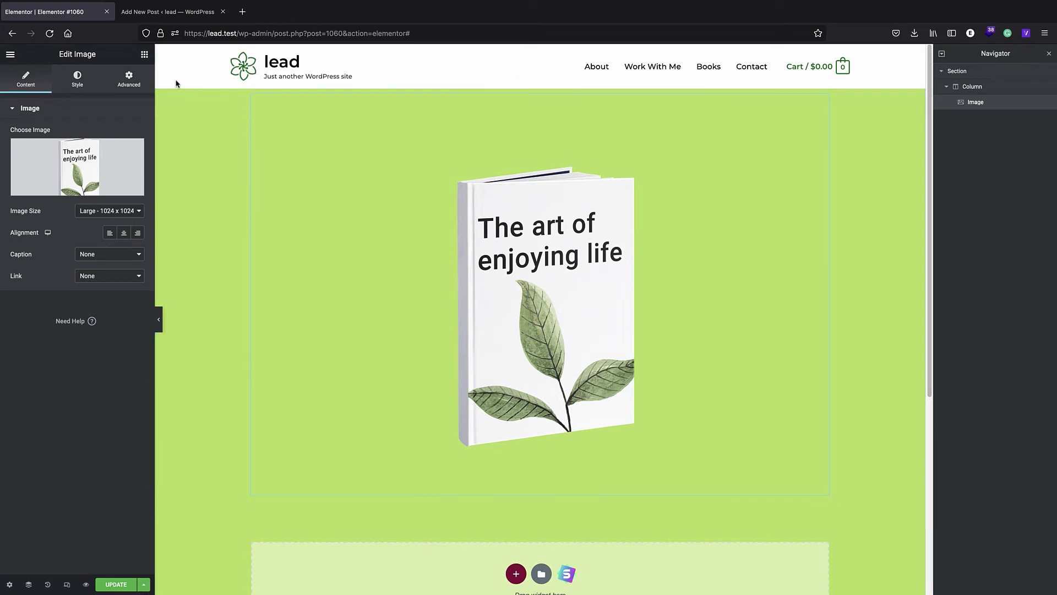
{"action": "left_click", "coordinate": [145, 54]}
{"action": "type", "text": "sho"}
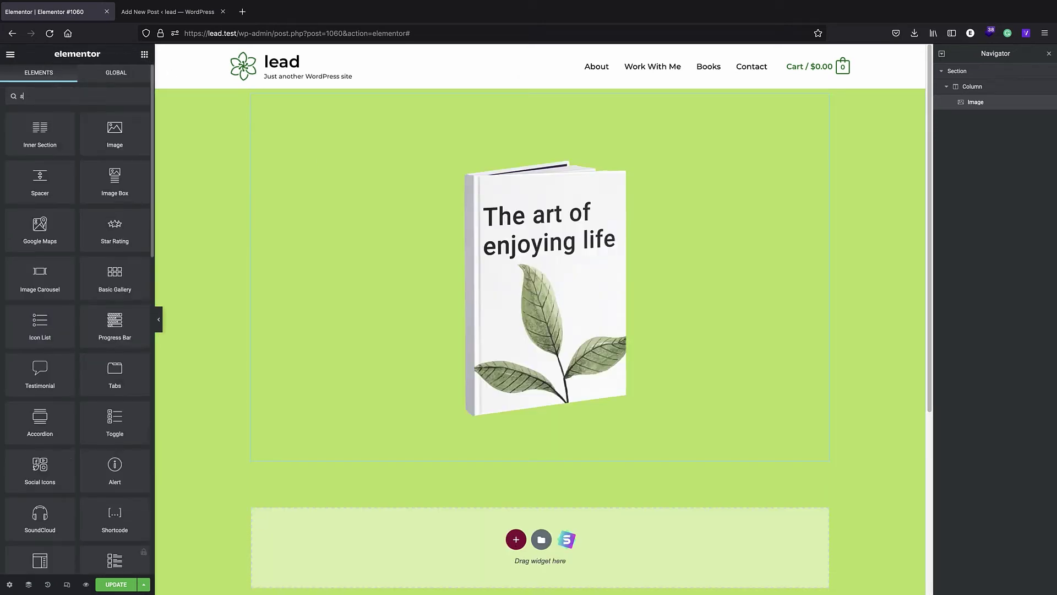
{"action": "left_click_drag", "start_coordinate": [52, 137], "coordinate": [798, 253]}
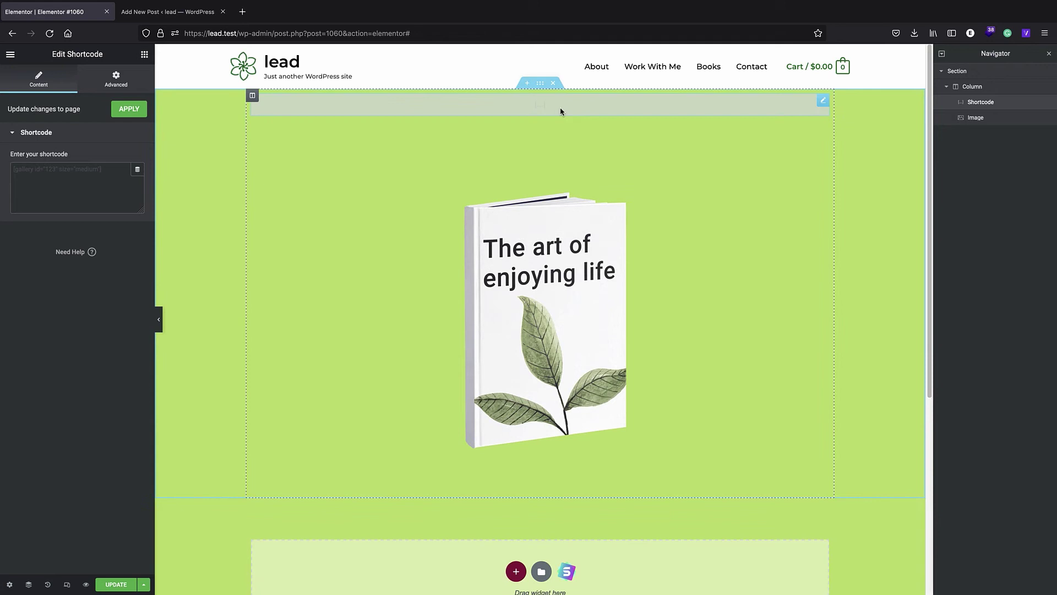
Step: Duplicate the column holding the shortcode and the book image
{"action": "left_click", "coordinate": [566, 329]}
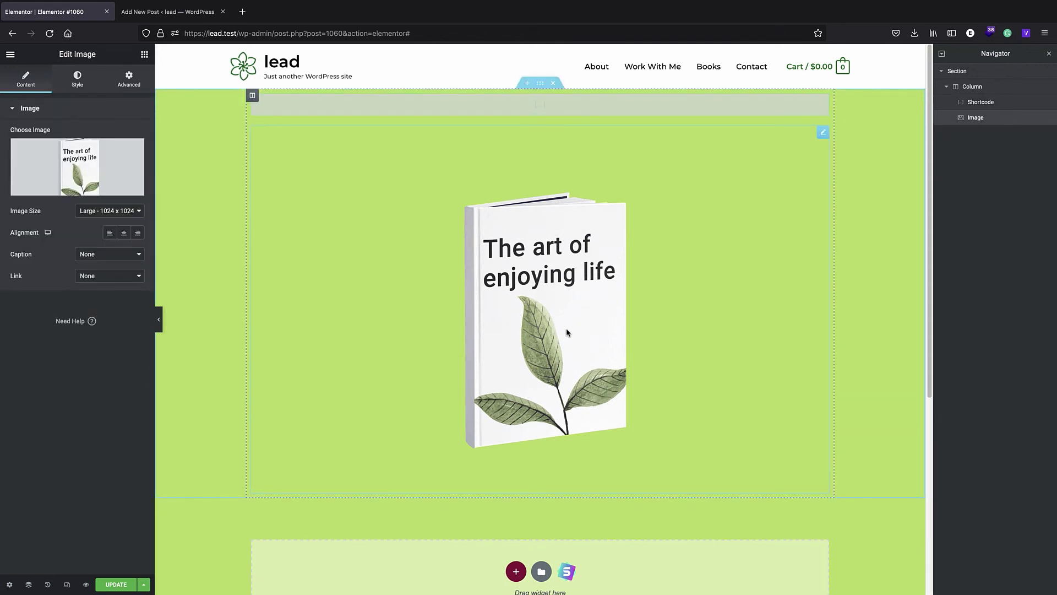
{"action": "left_click", "coordinate": [946, 87]}
{"action": "right_click", "coordinate": [959, 91]}
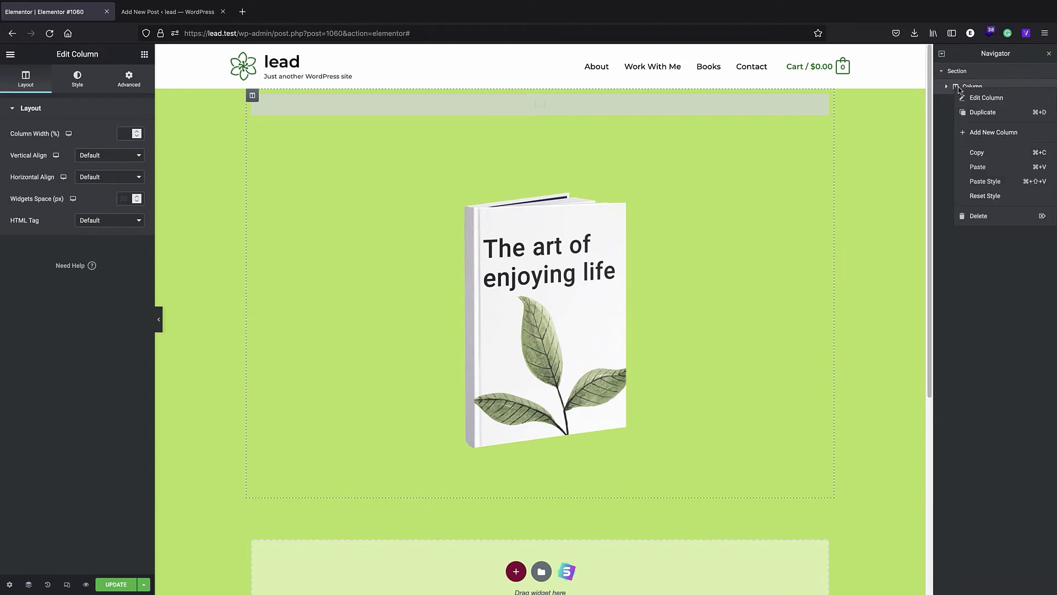
{"action": "left_click", "coordinate": [983, 112]}
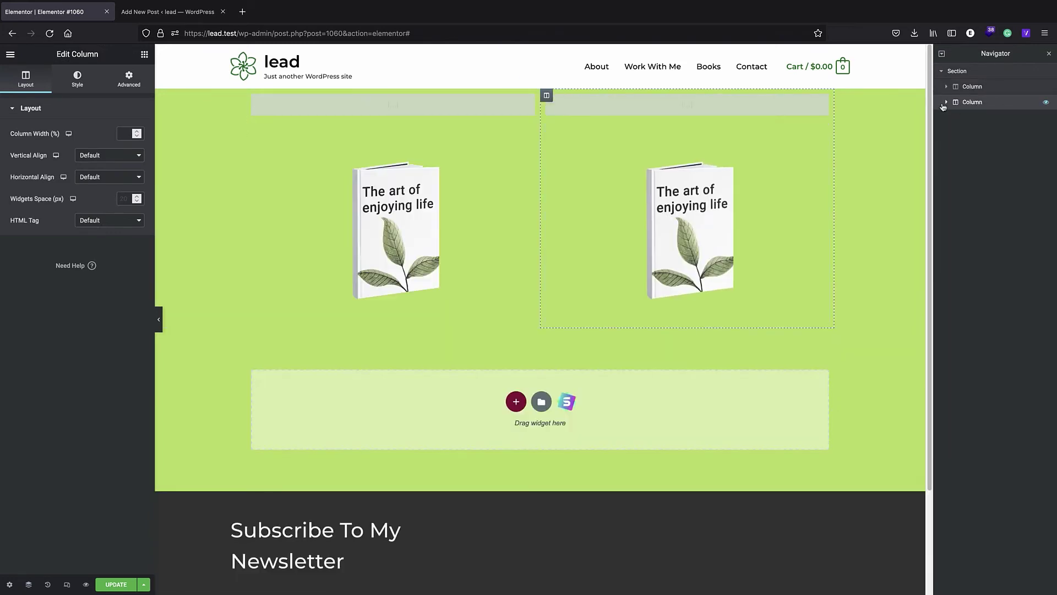
Step: Delete the image from the second column and the Shortcode widget from the first column
{"action": "left_click", "coordinate": [946, 102]}
{"action": "left_click", "coordinate": [978, 133]}
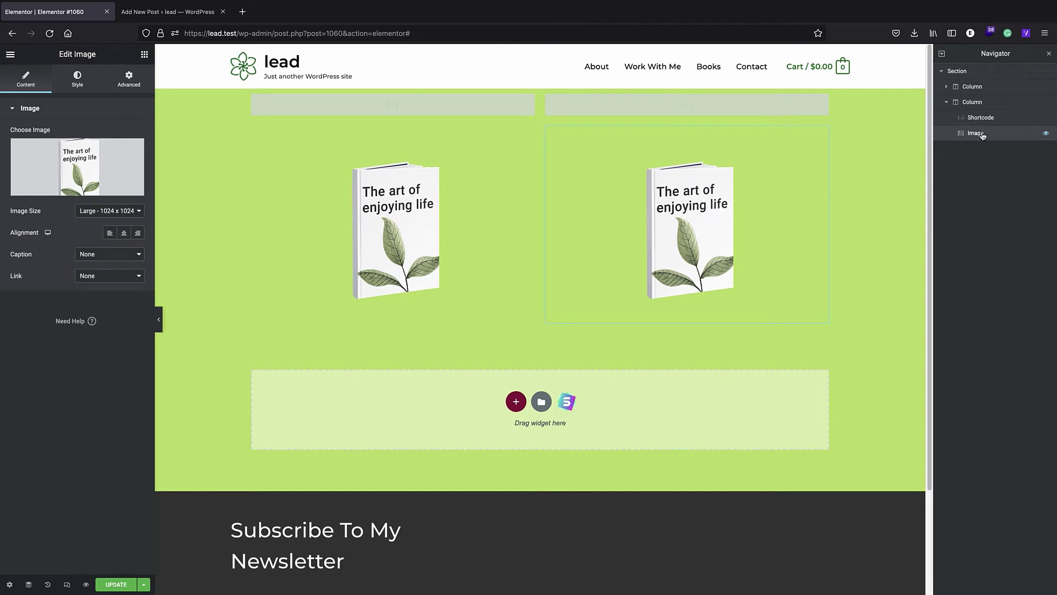
{"action": "right_click", "coordinate": [980, 135]}
{"action": "left_click", "coordinate": [999, 263]}
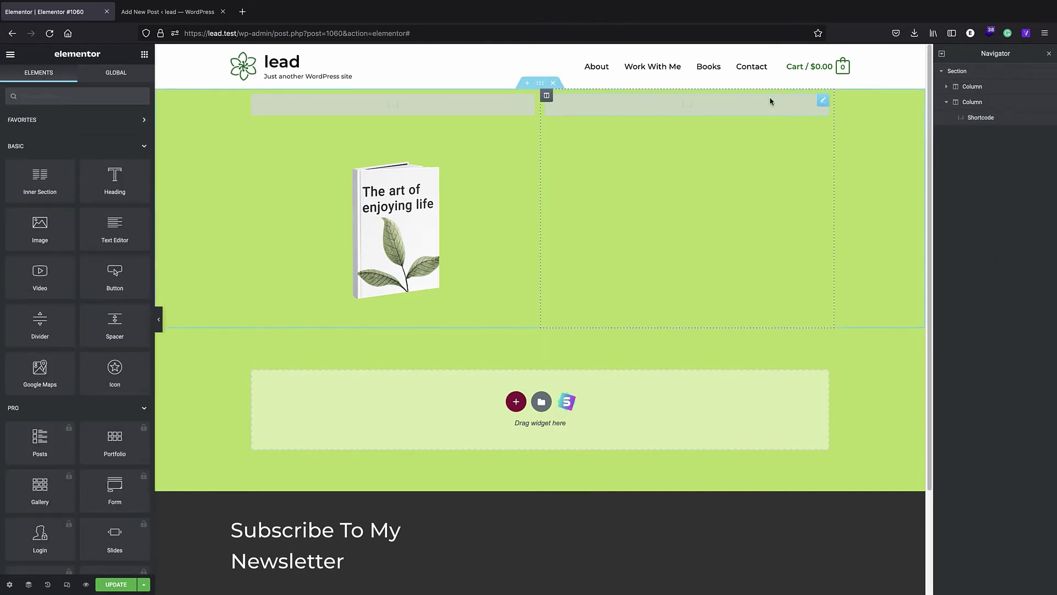
{"action": "left_click", "coordinate": [443, 108]}
{"action": "right_click", "coordinate": [989, 103]}
{"action": "left_click", "coordinate": [991, 232]}
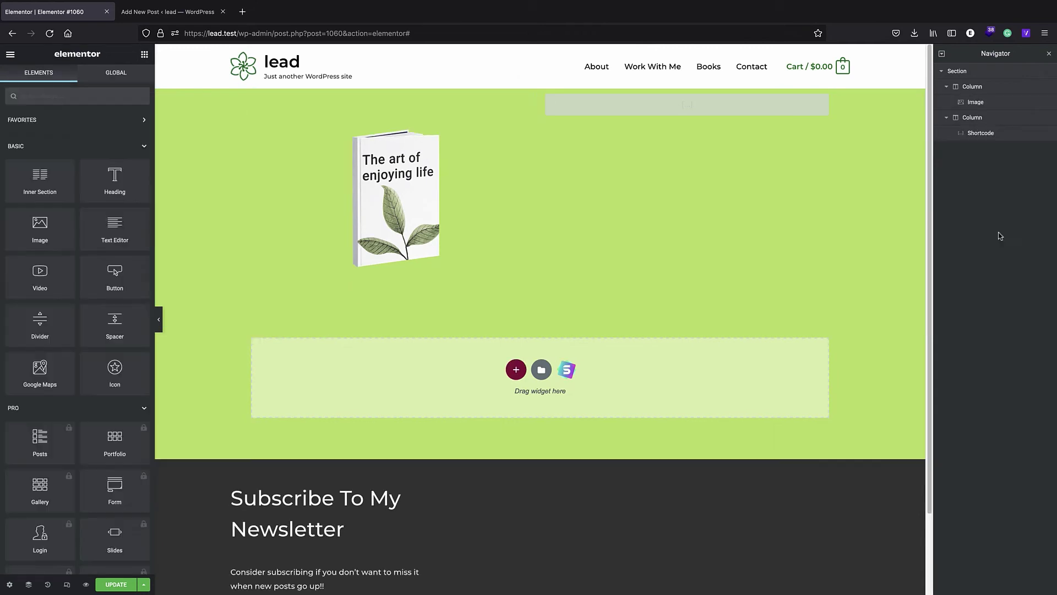
Step: Enter the shortcode [contact-form-7 id="1058" title="lead"] in the second column's Shortcode widget and apply it
{"action": "left_click", "coordinate": [655, 109]}
{"action": "left_click", "coordinate": [63, 190]}
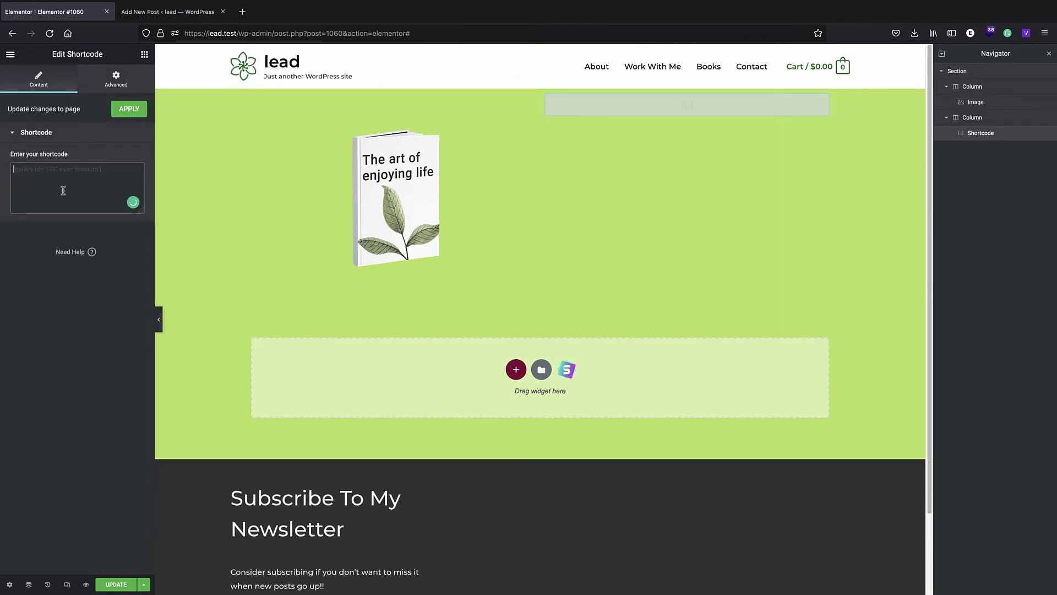
{"action": "type", "text": "[contact-form-7 id=\"1058\" title=\"lead\"]"}
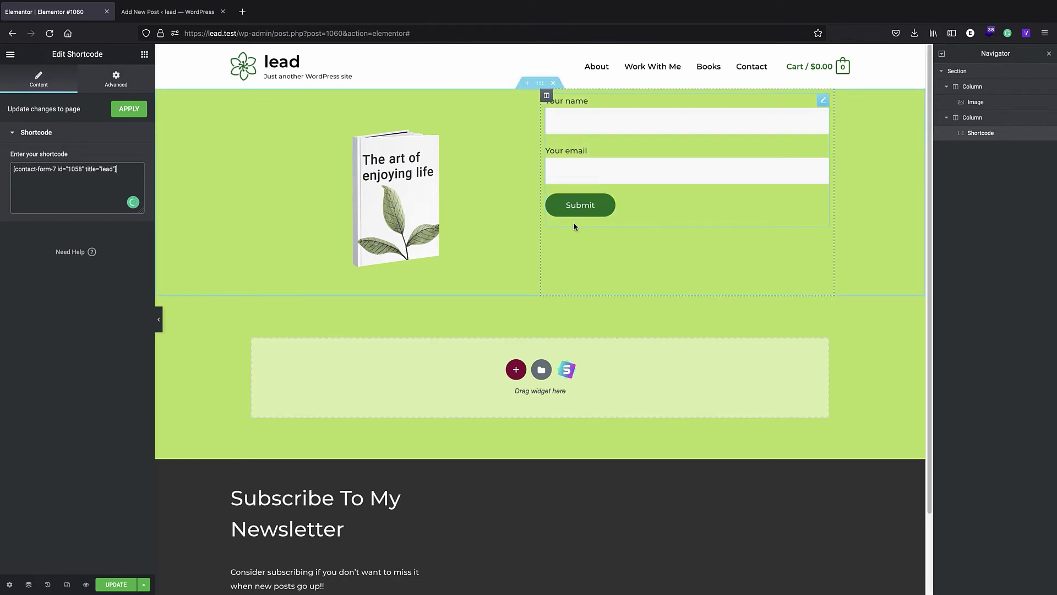
{"action": "left_click", "coordinate": [141, 109]}
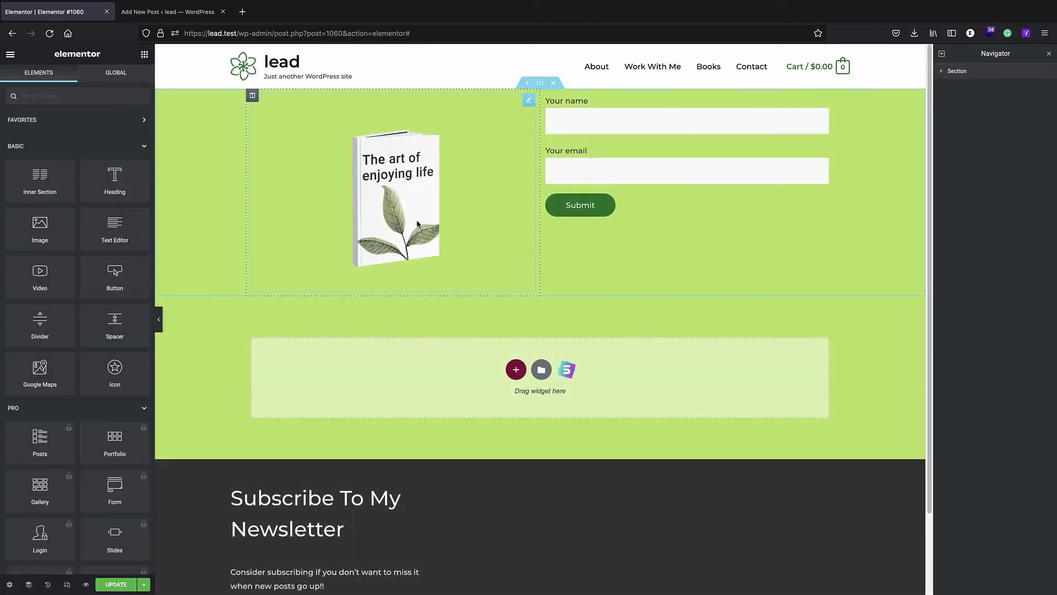
Step: Widen the book image column by narrowing the form column beside it
{"action": "left_click", "coordinate": [397, 198]}
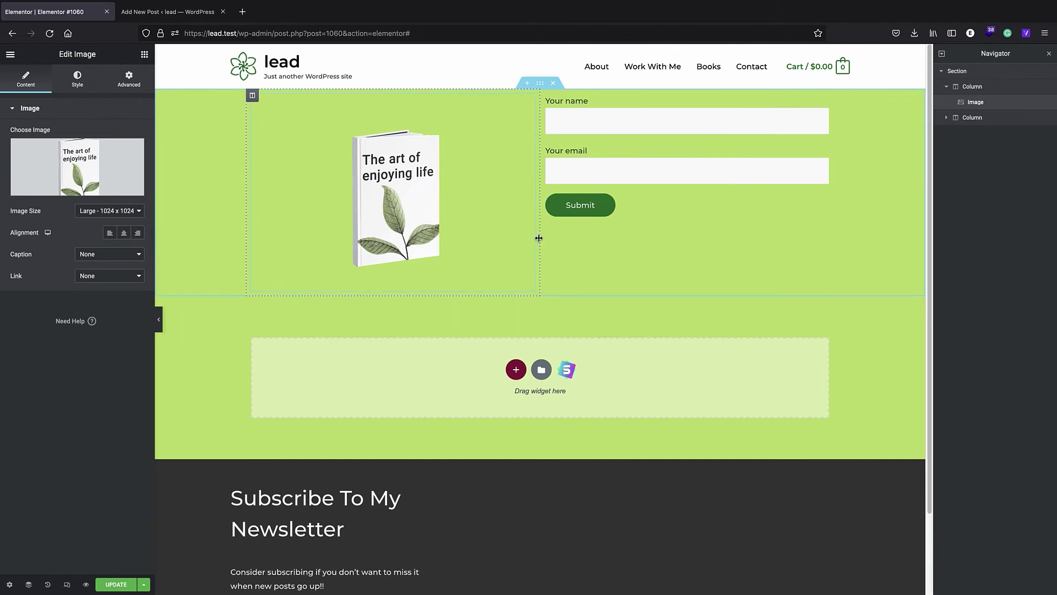
{"action": "left_click_drag", "start_coordinate": [540, 241], "coordinate": [605, 272]}
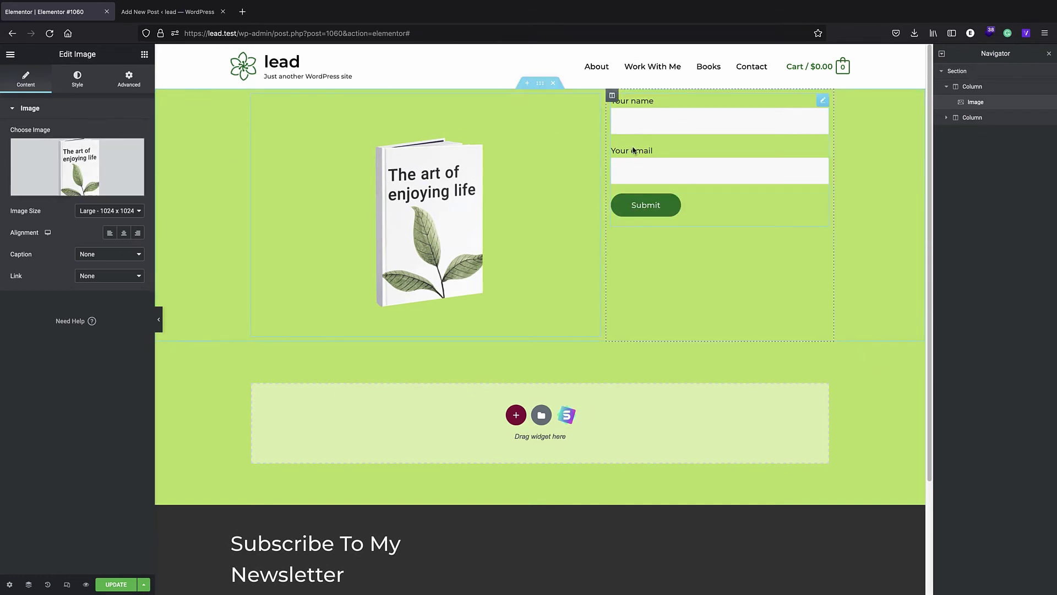
Step: Add a heading above the contact form that reads "Get it free Now!"
{"action": "left_click", "coordinate": [143, 55]}
{"action": "left_click_drag", "start_coordinate": [115, 177], "coordinate": [723, 106]}
{"action": "triple_click", "coordinate": [712, 134]}
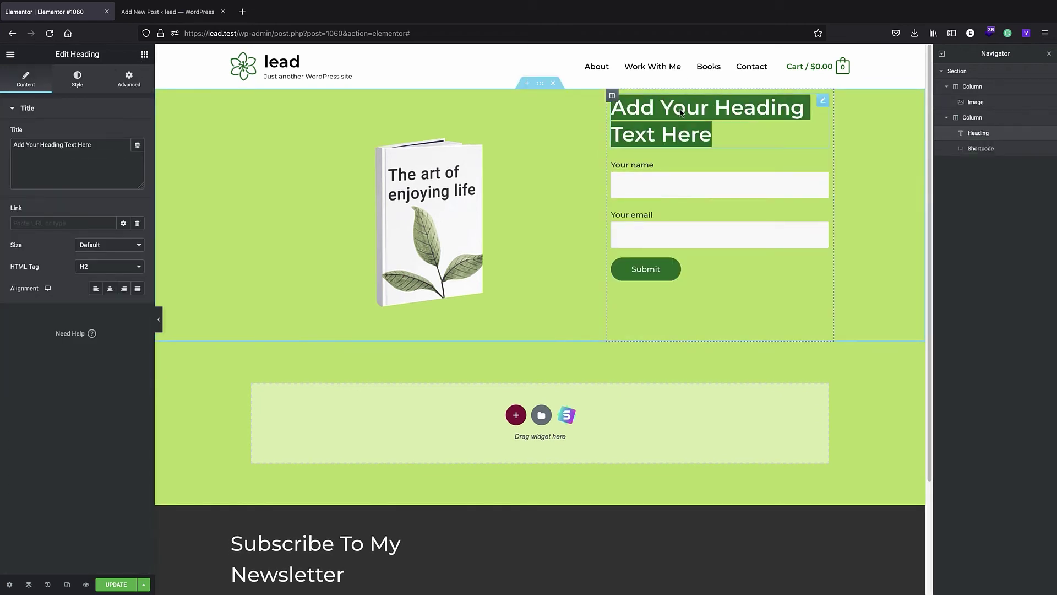
{"action": "triple_click", "coordinate": [72, 145]}
{"action": "type", "text": "g"}
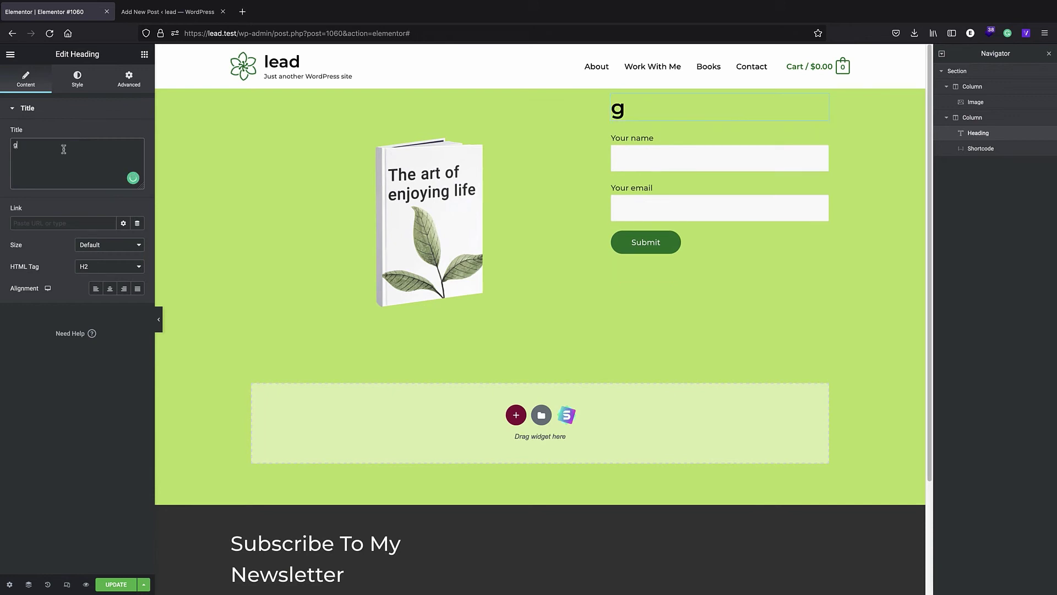
{"action": "key", "text": "BackSpace"}
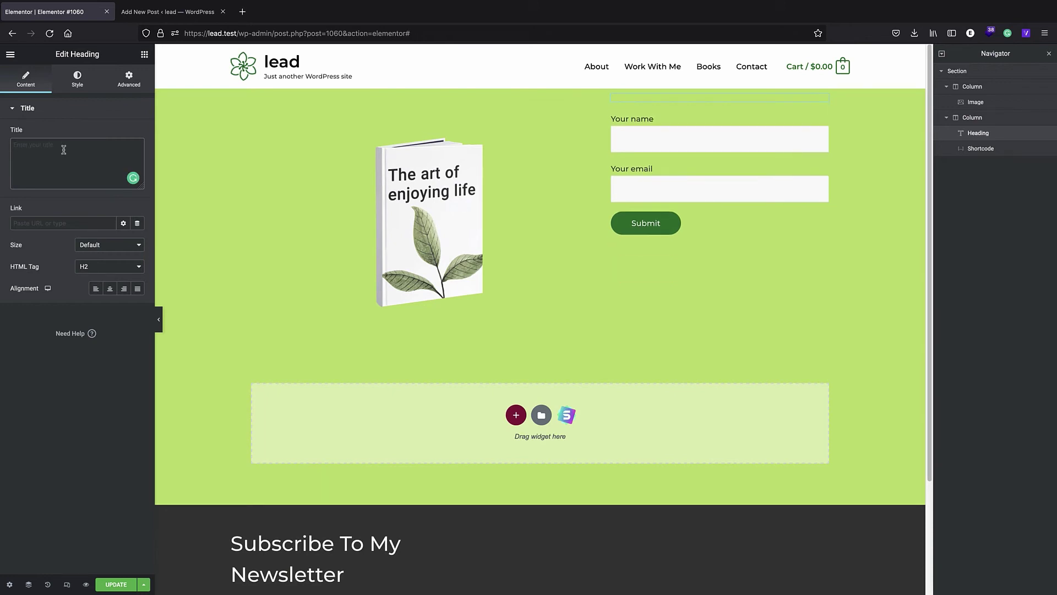
{"action": "type", "text": "Get it "}
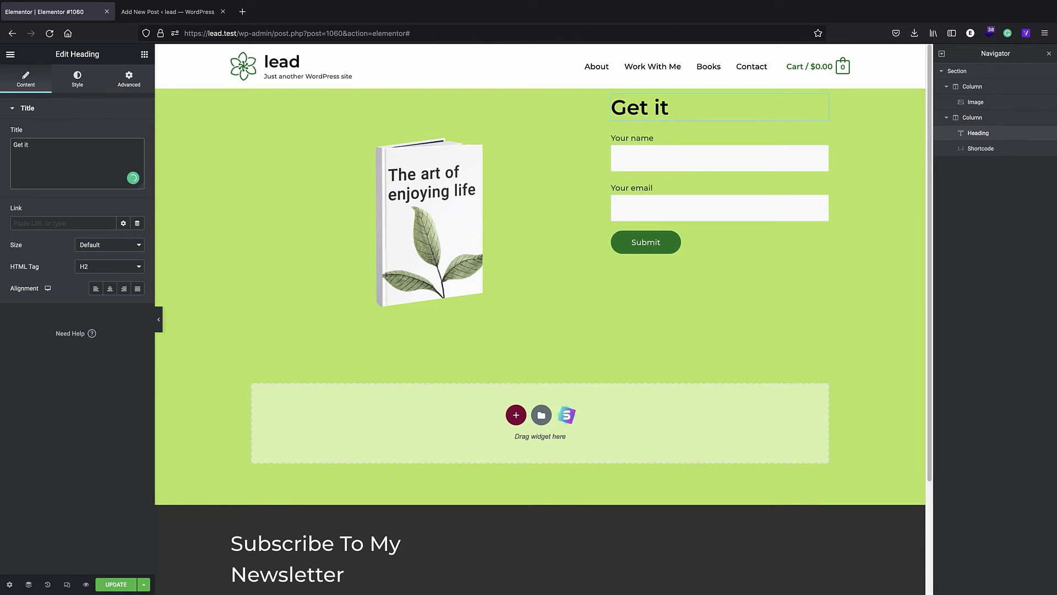
{"action": "type", "text": "free N"}
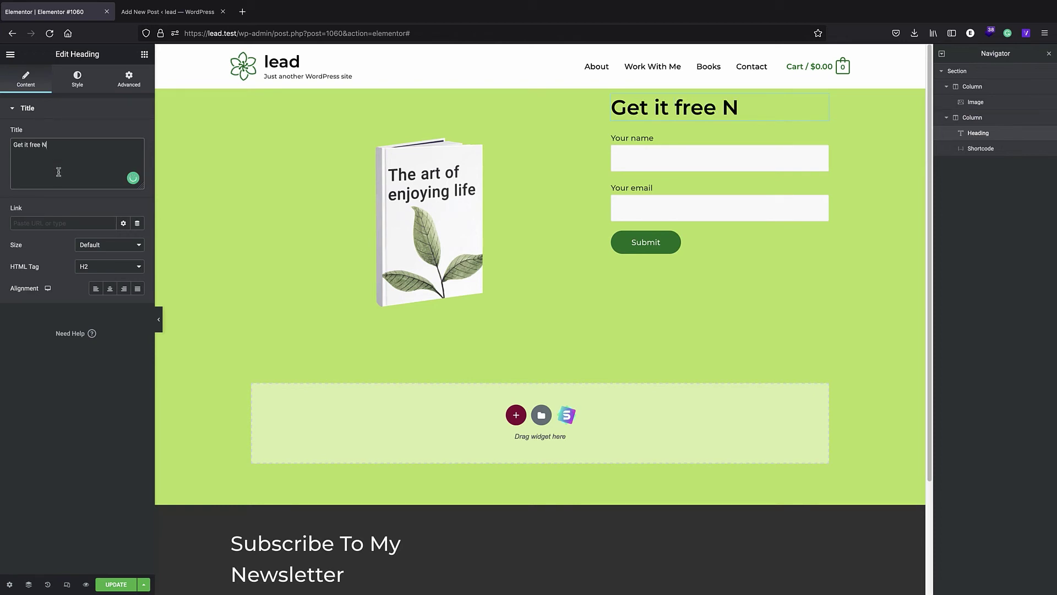
{"action": "type", "text": "ow!"}
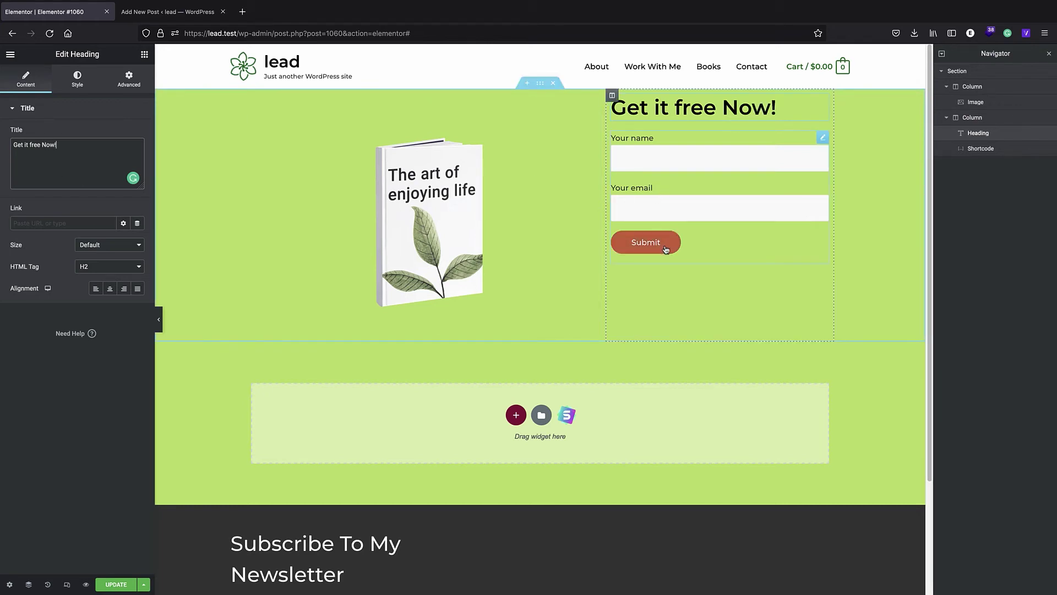
Step: Add a heading below the book image that reads "Our Bestseller ebook" and set its HTML tag to H4
{"action": "left_click", "coordinate": [527, 288]}
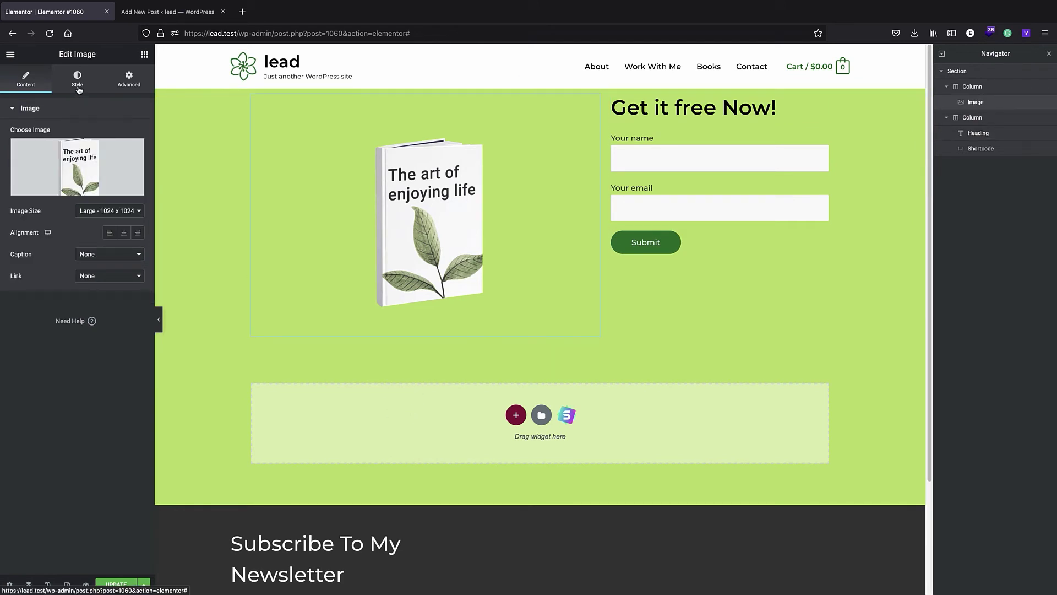
{"action": "left_click", "coordinate": [144, 54]}
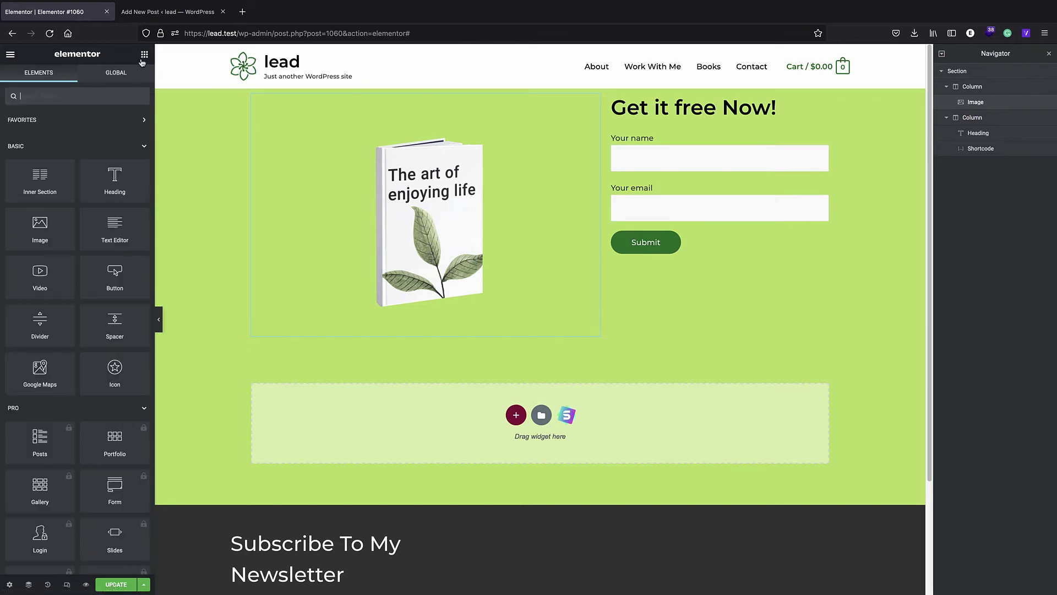
{"action": "left_click_drag", "start_coordinate": [123, 160], "coordinate": [422, 339]}
{"action": "triple_click", "coordinate": [47, 152]}
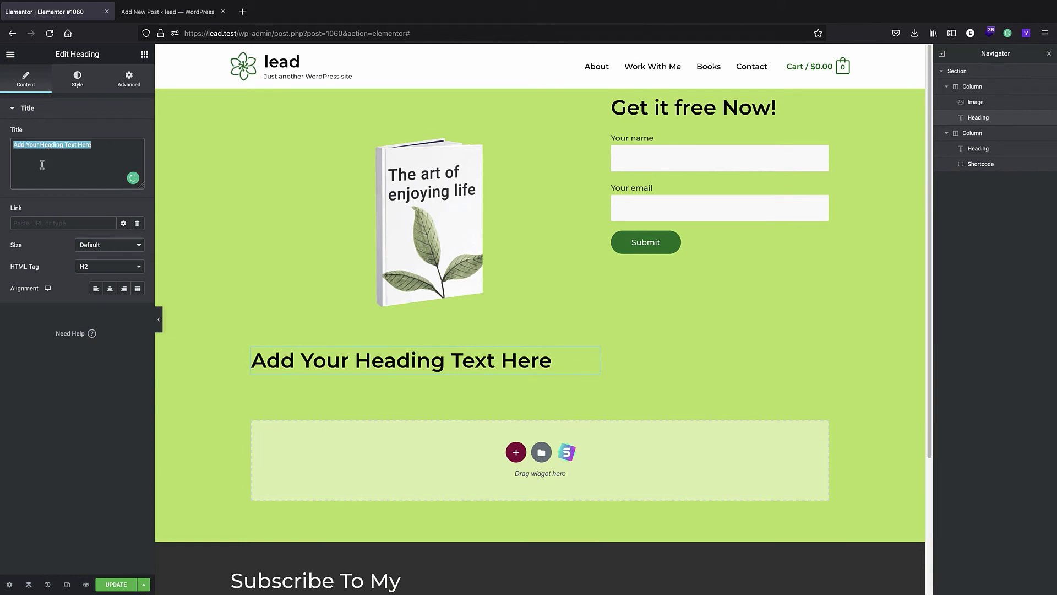
{"action": "type", "text": "our be"}
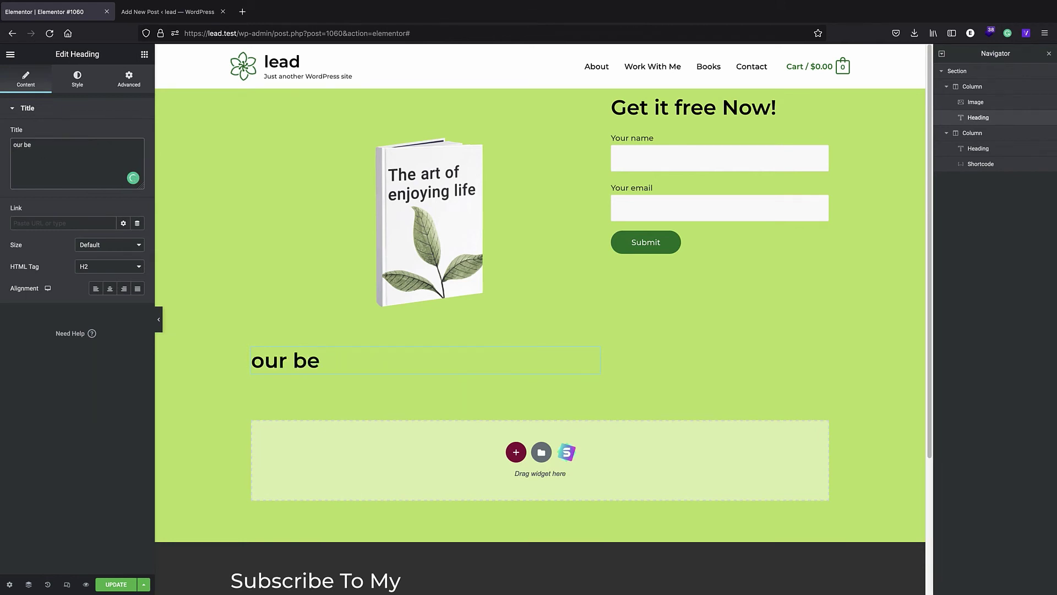
{"action": "type", "text": "st seller"}
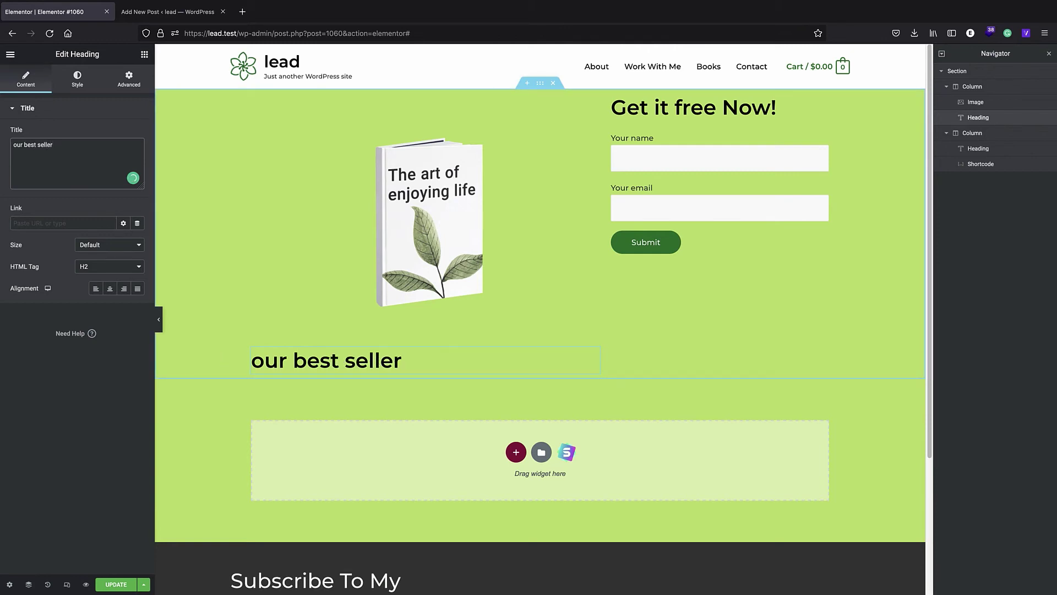
{"action": "left_click", "coordinate": [37, 145]}
{"action": "key", "text": "BackSpace"}
{"action": "left_click", "coordinate": [73, 147]}
{"action": "type", "text": "ebook"}
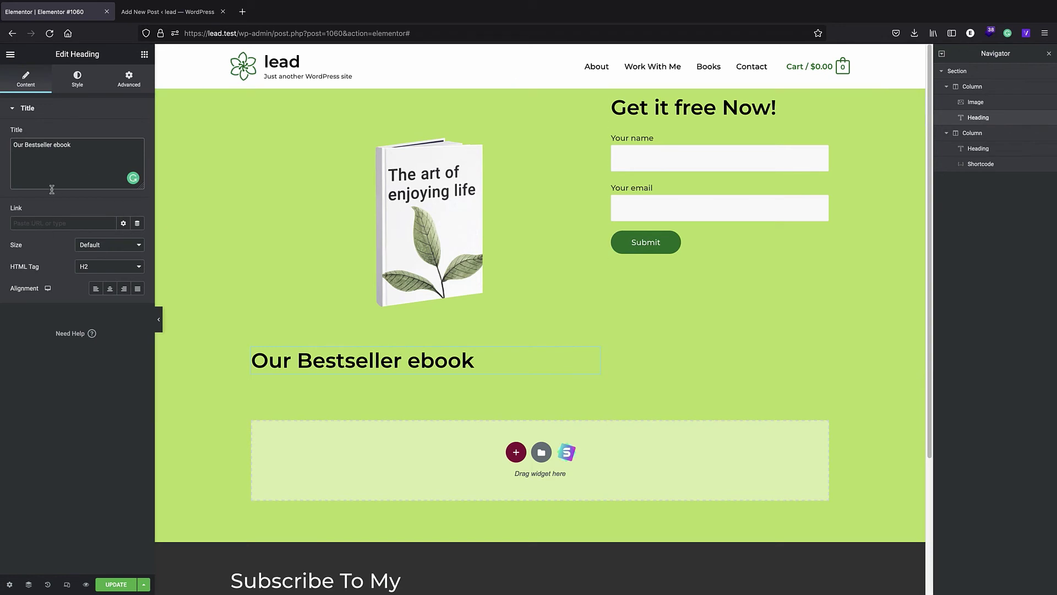
{"action": "left_click", "coordinate": [105, 266]}
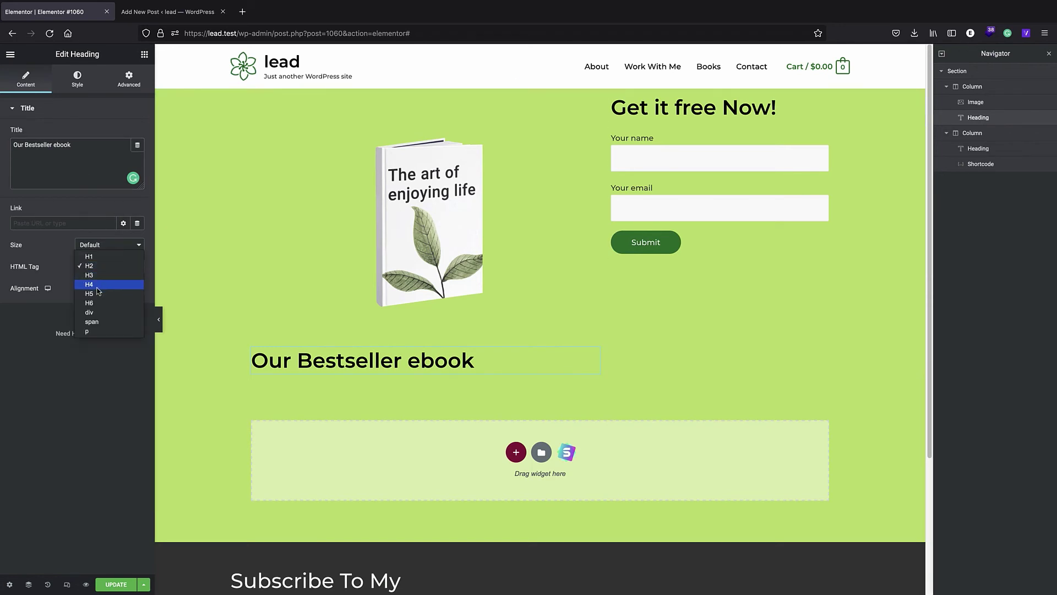
{"action": "left_click", "coordinate": [97, 284]}
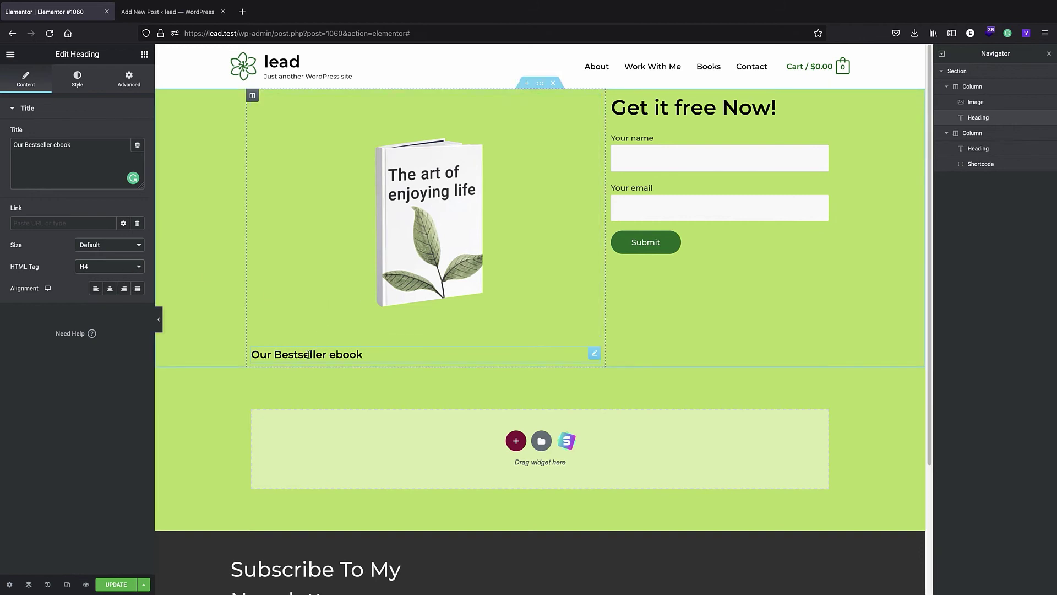
Step: Center the "Our Bestseller ebook" heading and set its HTML tag to H3
{"action": "left_click", "coordinate": [109, 289]}
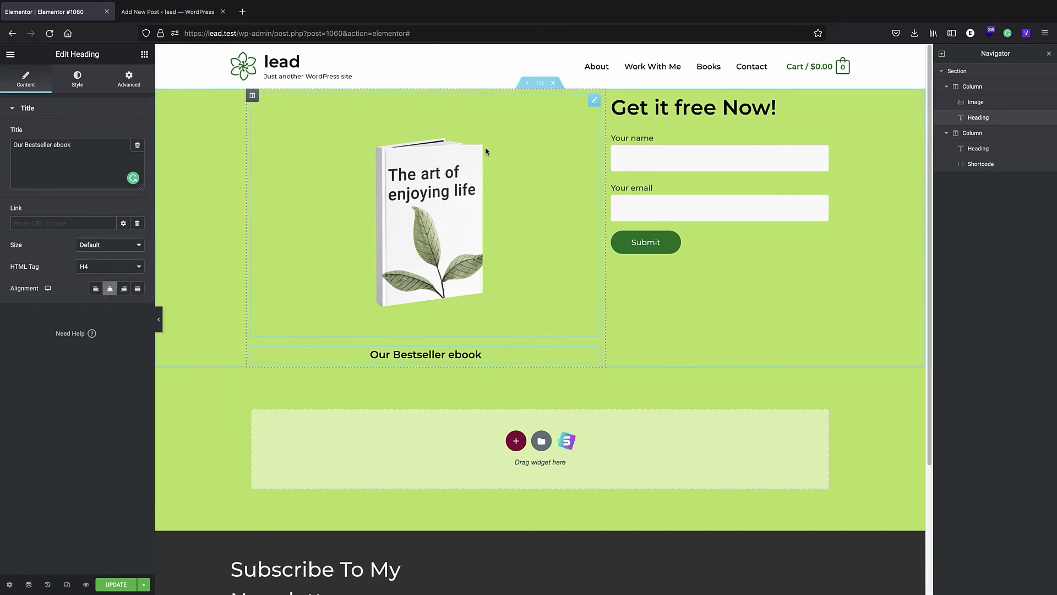
{"action": "left_click", "coordinate": [110, 266]}
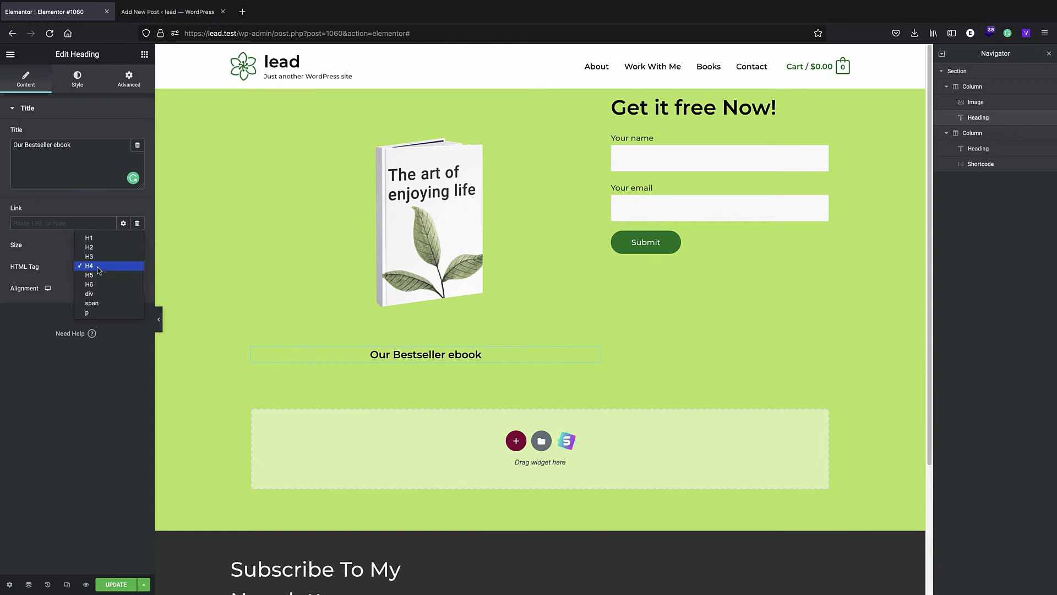
{"action": "left_click", "coordinate": [110, 257]}
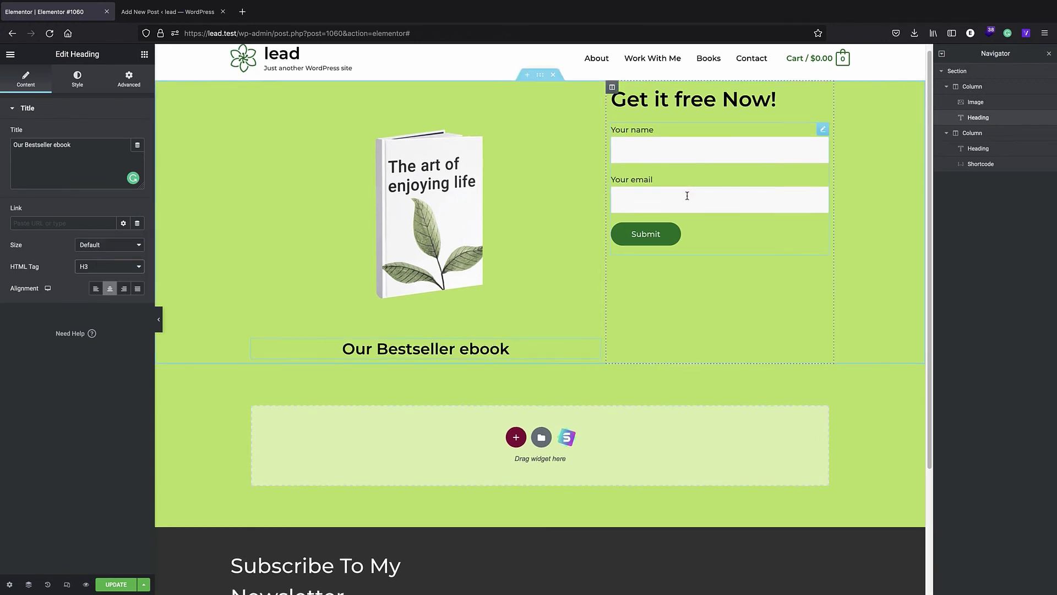
Step: Set the padding of the contact form column to 3 em on all sides
{"action": "left_click", "coordinate": [665, 134]}
{"action": "left_click", "coordinate": [667, 118]}
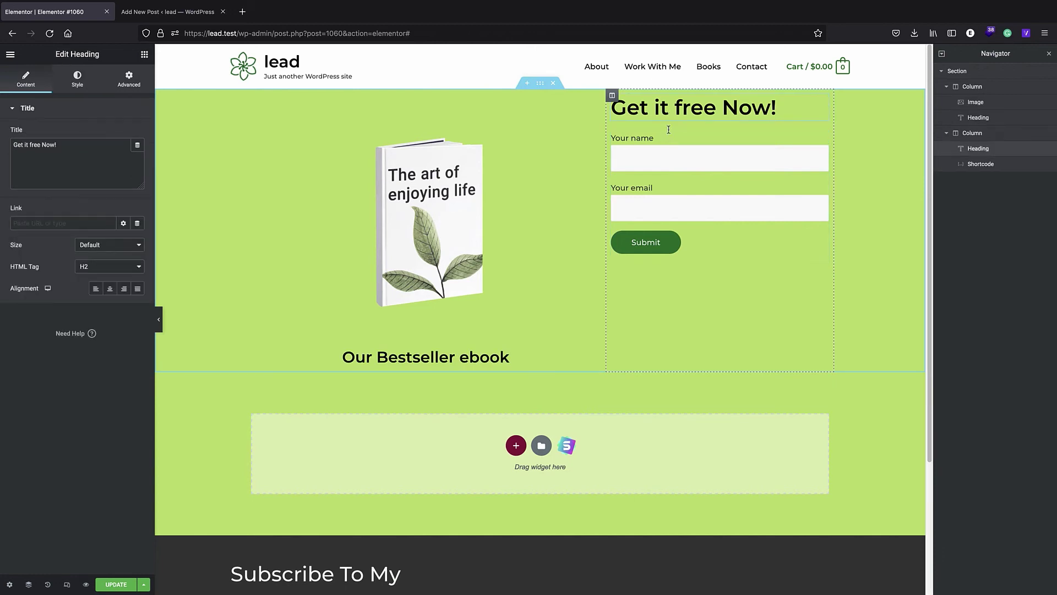
{"action": "left_click", "coordinate": [981, 138]}
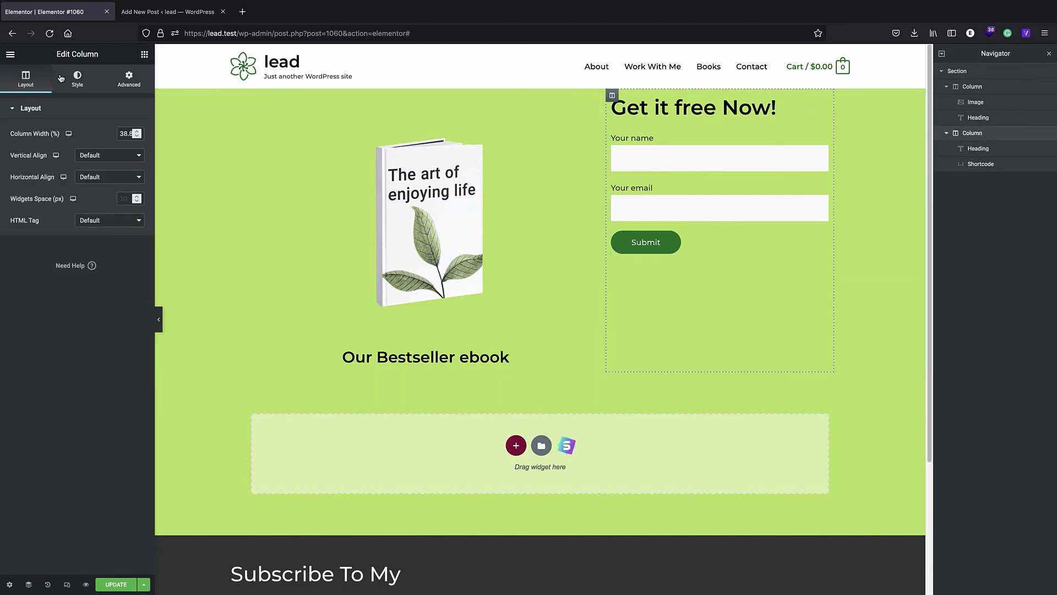
{"action": "left_click", "coordinate": [85, 81]}
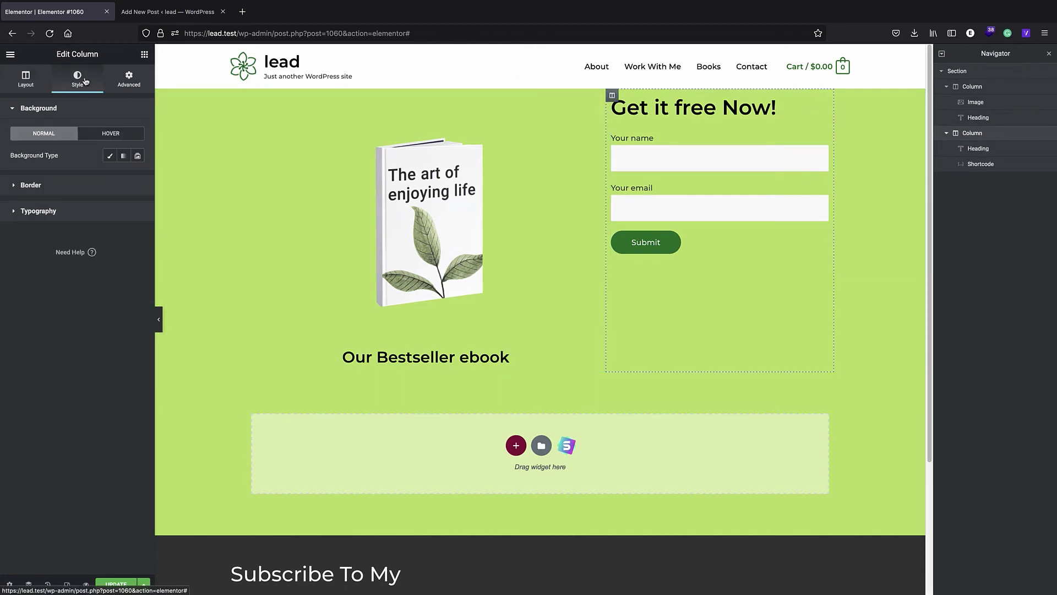
{"action": "left_click", "coordinate": [136, 83]}
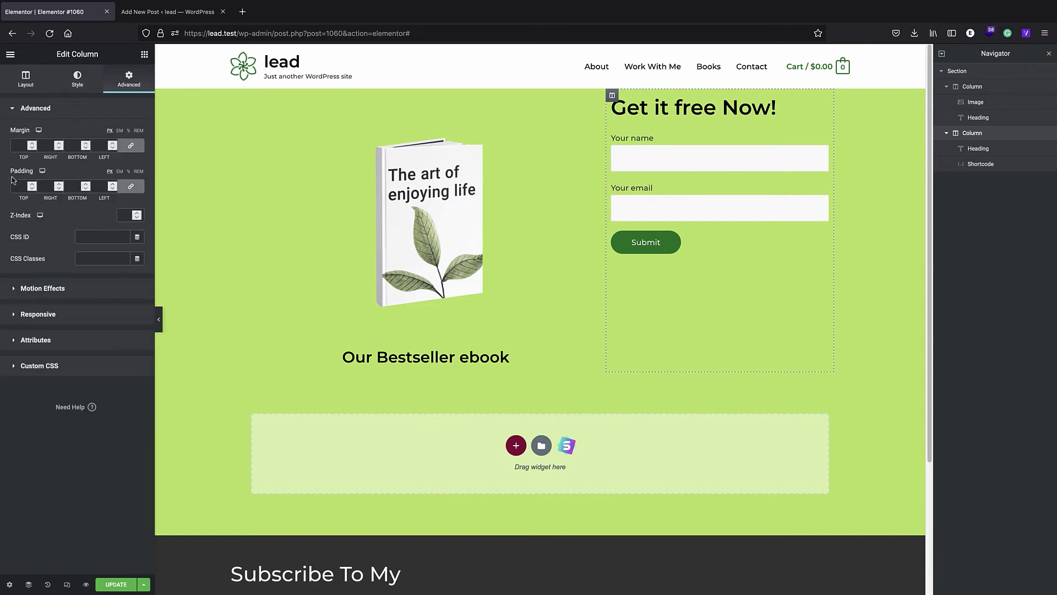
{"action": "left_click", "coordinate": [119, 171]}
{"action": "left_click", "coordinate": [33, 184]}
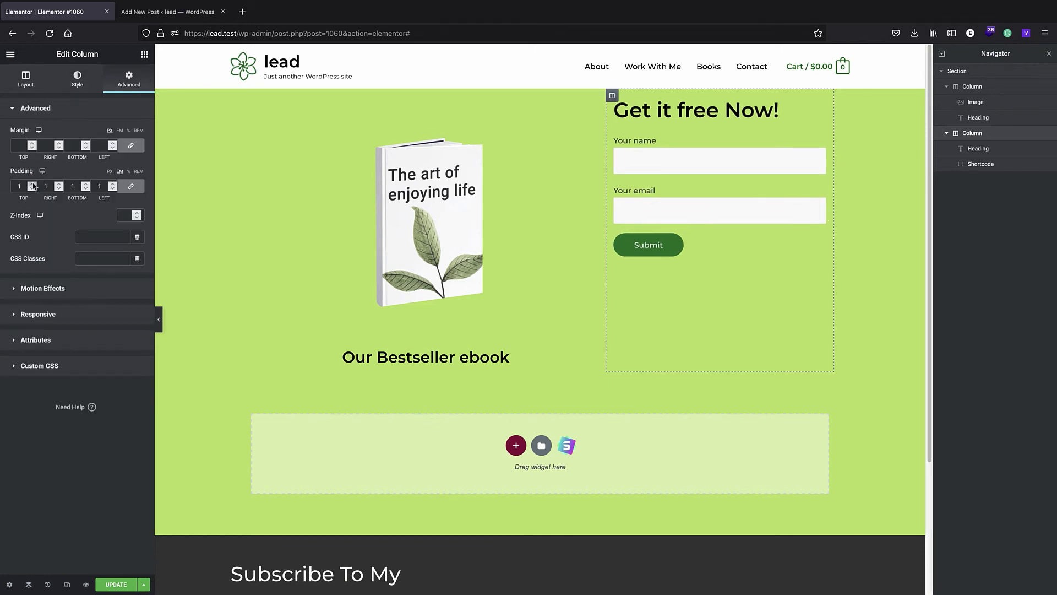
{"action": "left_click", "coordinate": [33, 184]}
{"action": "left_click", "coordinate": [33, 185]}
{"action": "left_click", "coordinate": [32, 185]}
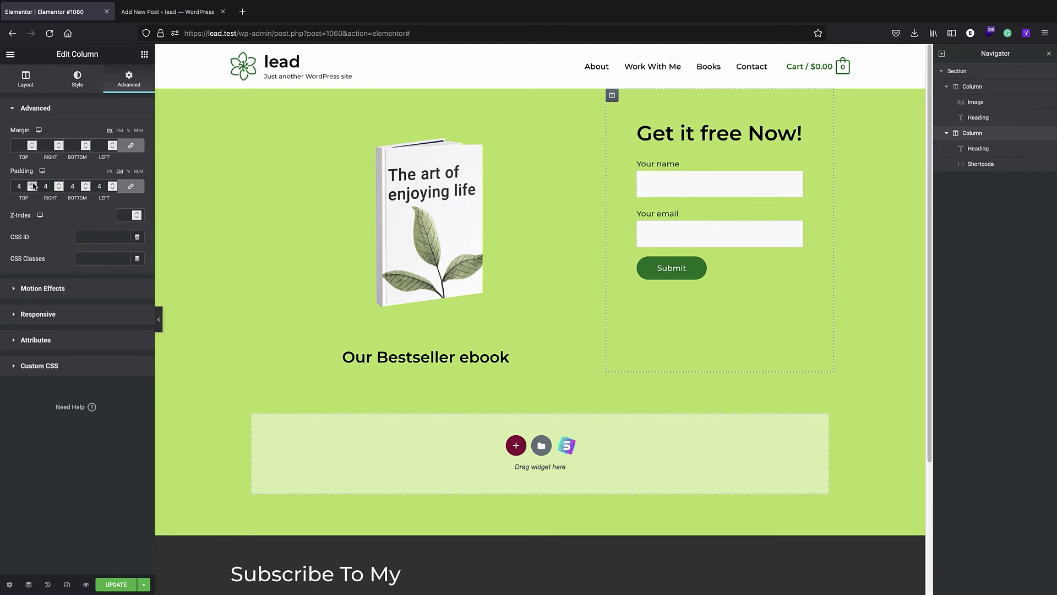
{"action": "left_click", "coordinate": [32, 188]}
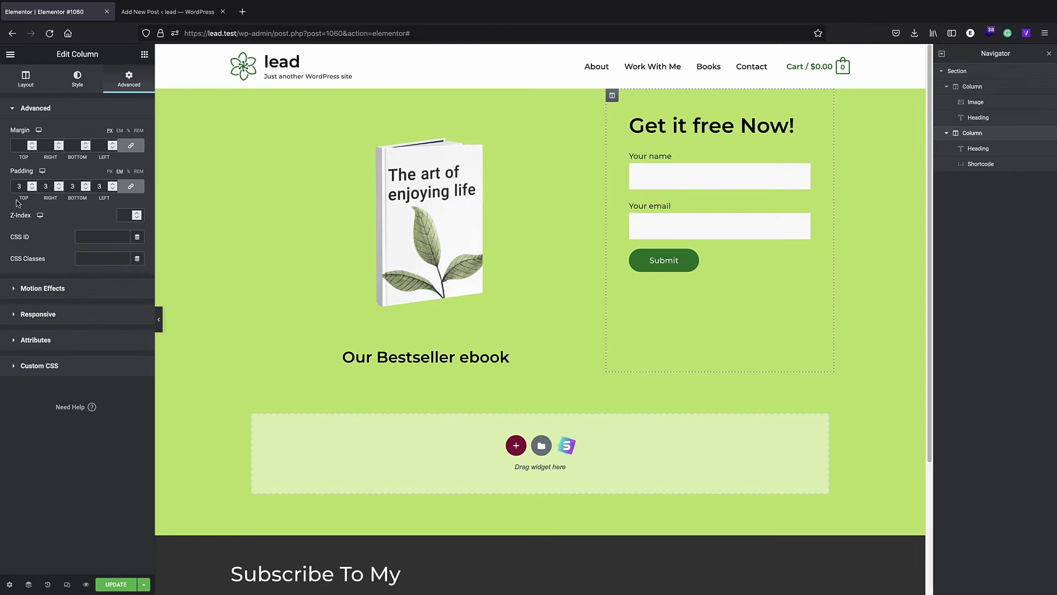
{"action": "scroll", "coordinate": [380, 292], "scroll_direction": "down", "scroll_amount": 1}
{"action": "scroll", "coordinate": [364, 294], "scroll_direction": "up", "scroll_amount": 1}
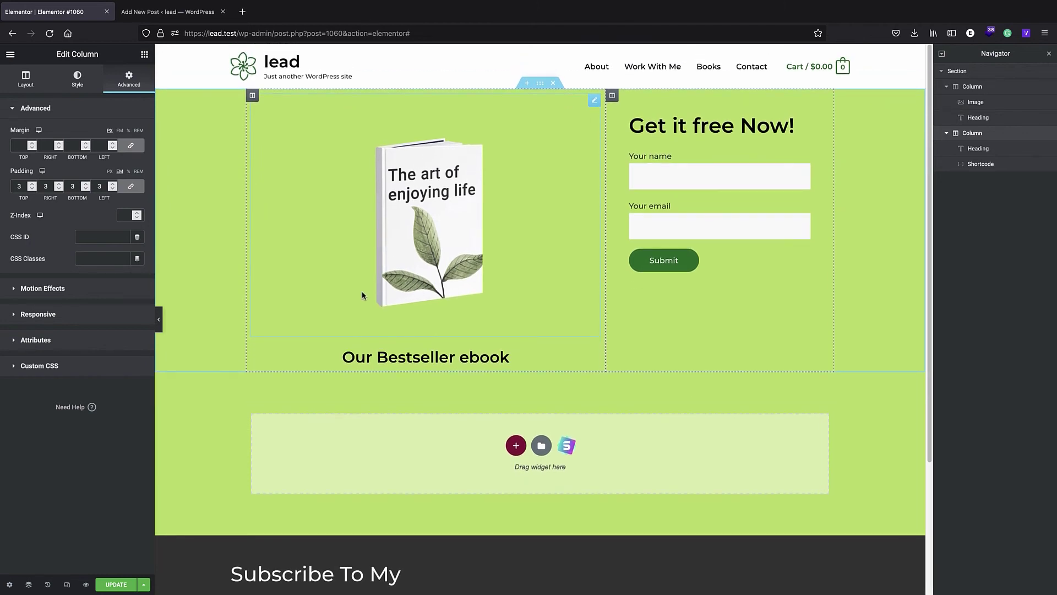
Step: Add a Text Editor widget with its placeholder text below the "Our Bestseller ebook" heading
{"action": "scroll", "coordinate": [399, 410], "scroll_direction": "down", "scroll_amount": 1}
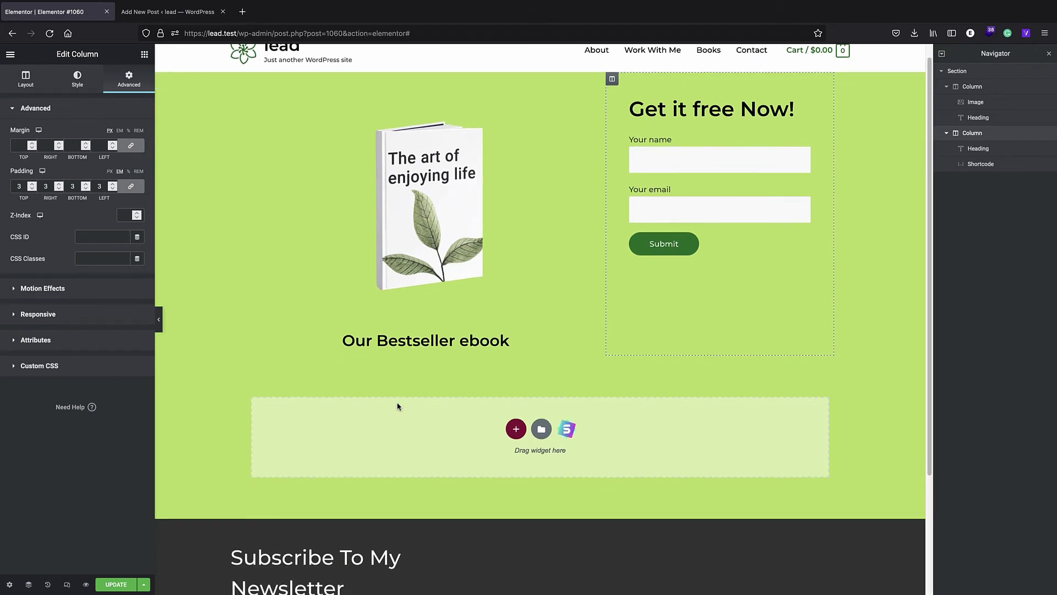
{"action": "scroll", "coordinate": [347, 418], "scroll_direction": "down", "scroll_amount": 2}
{"action": "scroll", "coordinate": [364, 358], "scroll_direction": "down", "scroll_amount": 3}
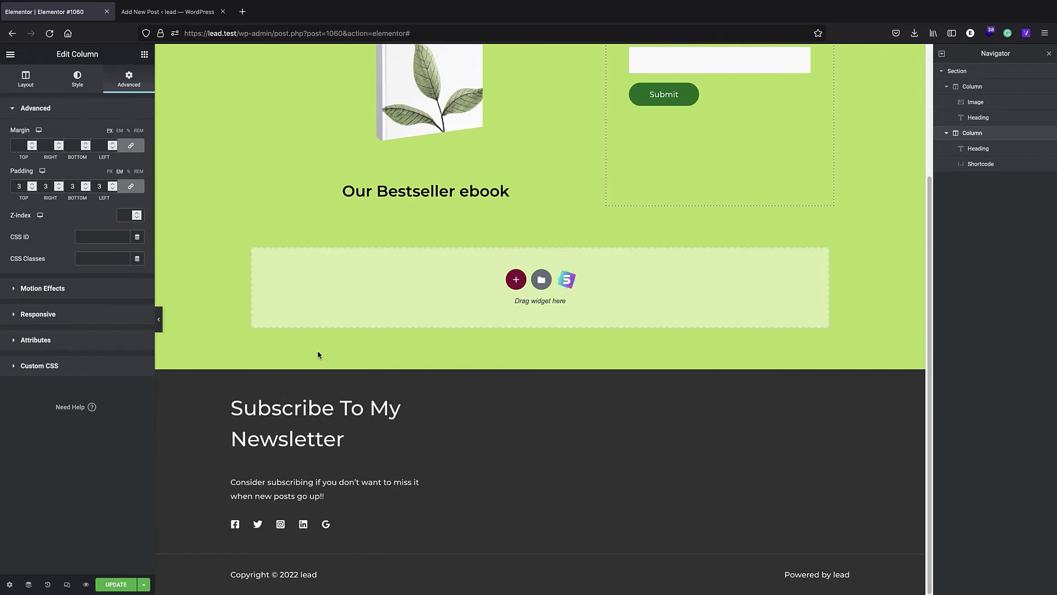
{"action": "scroll", "coordinate": [480, 306], "scroll_direction": "up", "scroll_amount": 3}
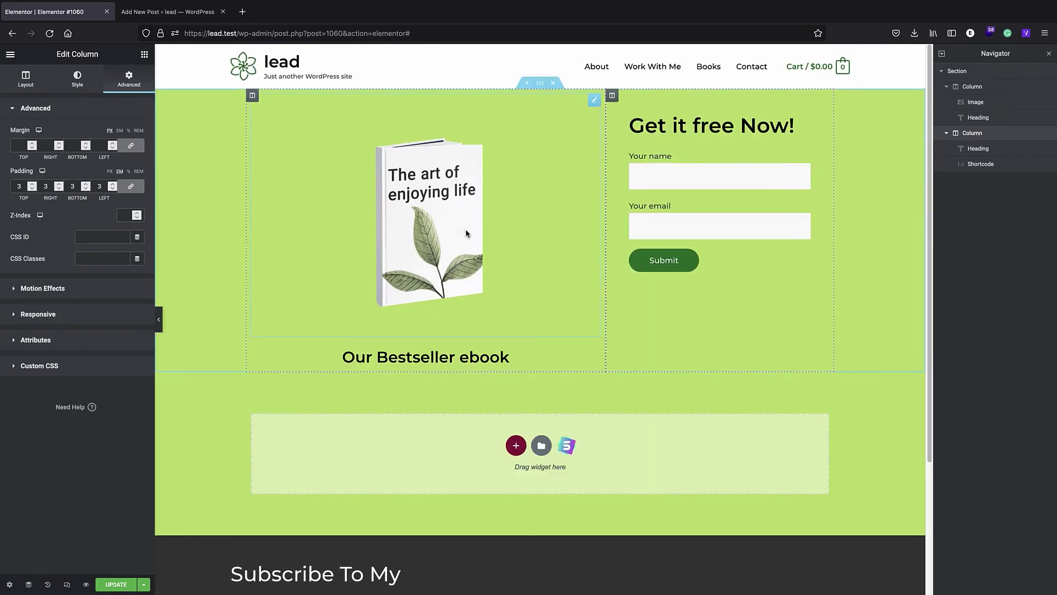
{"action": "left_click", "coordinate": [495, 171]}
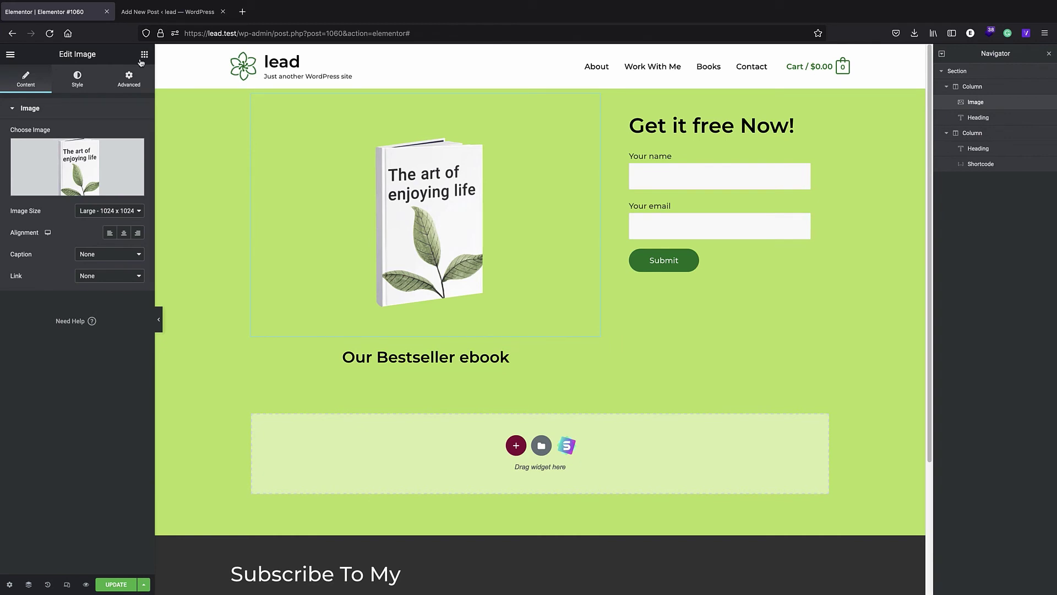
{"action": "left_click", "coordinate": [594, 353]}
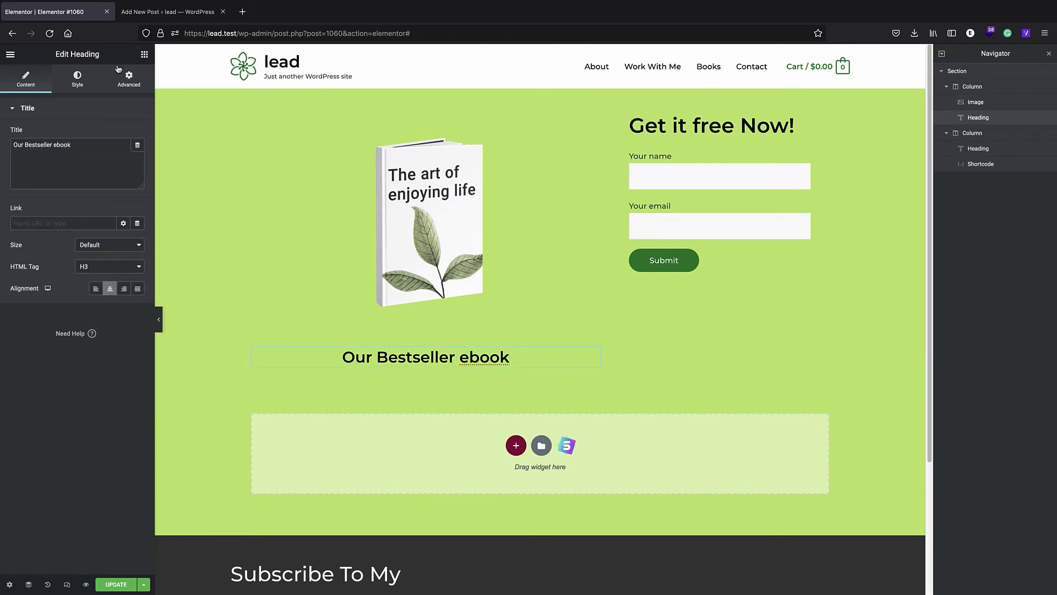
{"action": "left_click", "coordinate": [144, 54]}
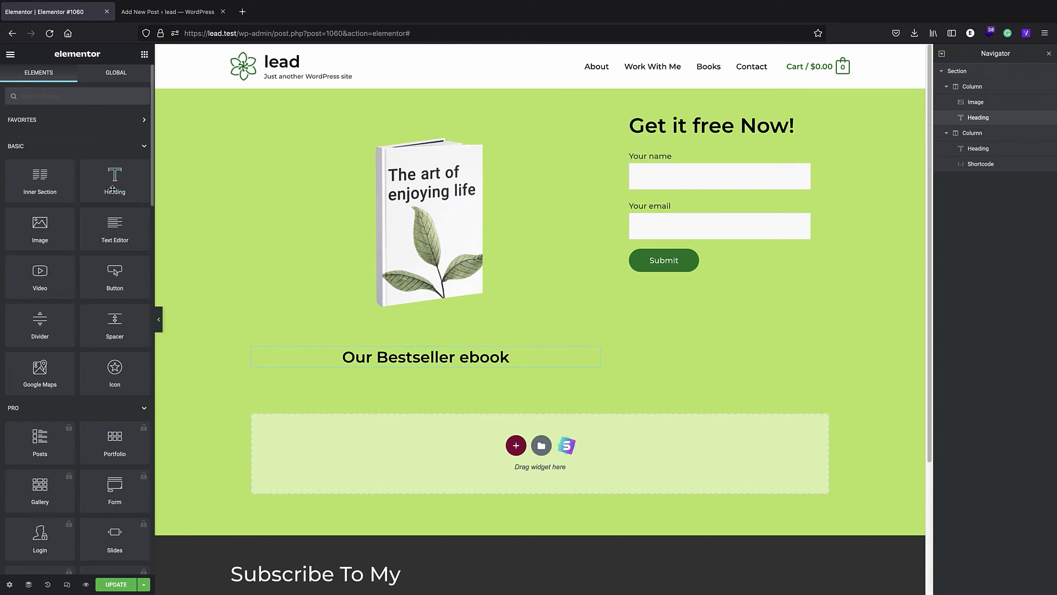
{"action": "left_click_drag", "start_coordinate": [115, 236], "coordinate": [463, 370]}
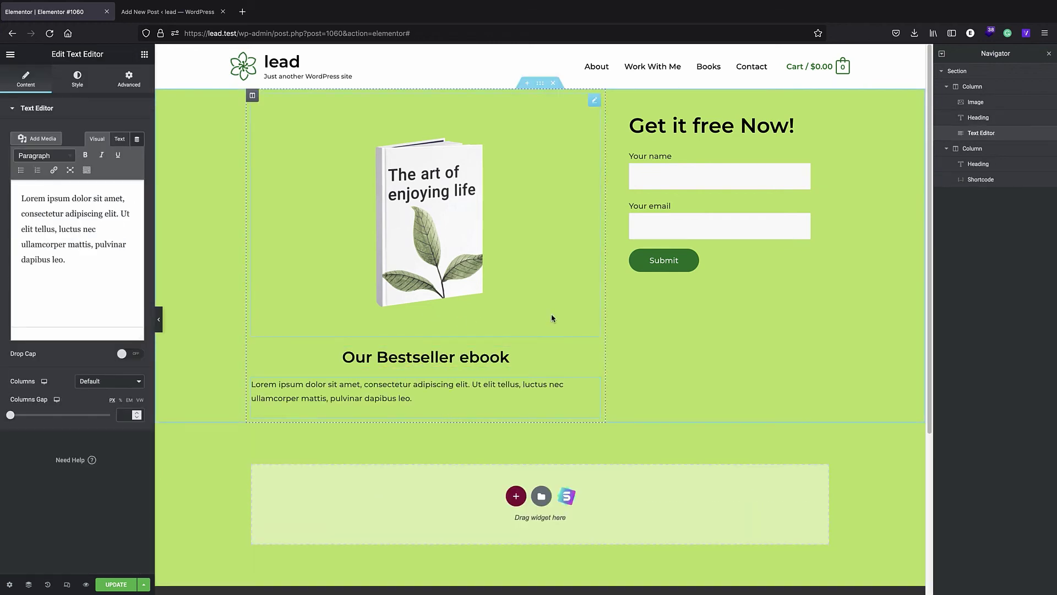
{"action": "scroll", "coordinate": [602, 145], "scroll_direction": "down", "scroll_amount": 5}
{"action": "scroll", "coordinate": [600, 144], "scroll_direction": "up", "scroll_amount": 5}
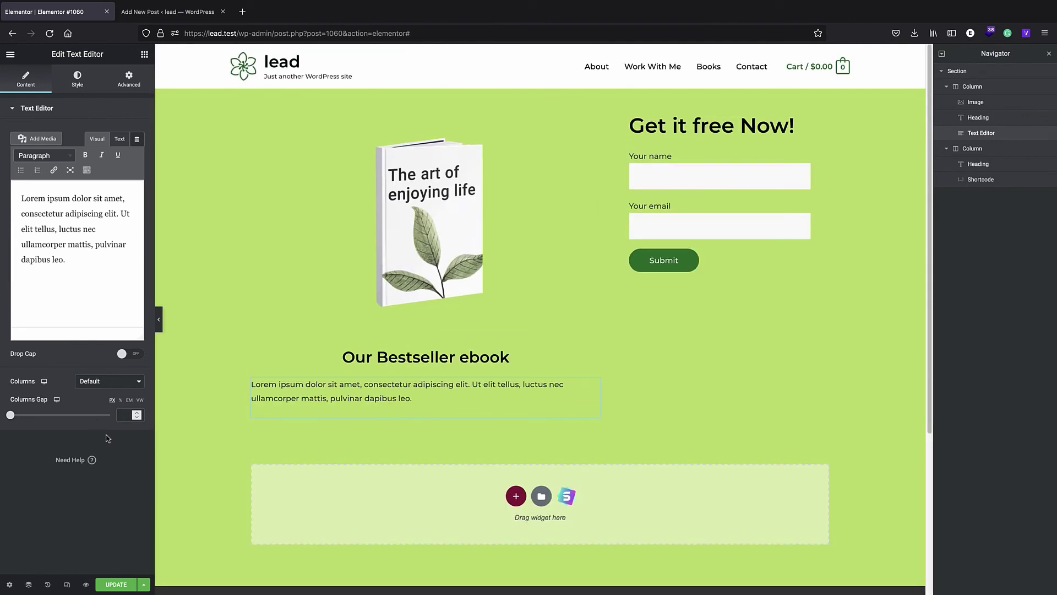
Step: With the Navigator closed, set the page layout to Elementor Canvas and update the page
{"action": "left_click", "coordinate": [28, 585]}
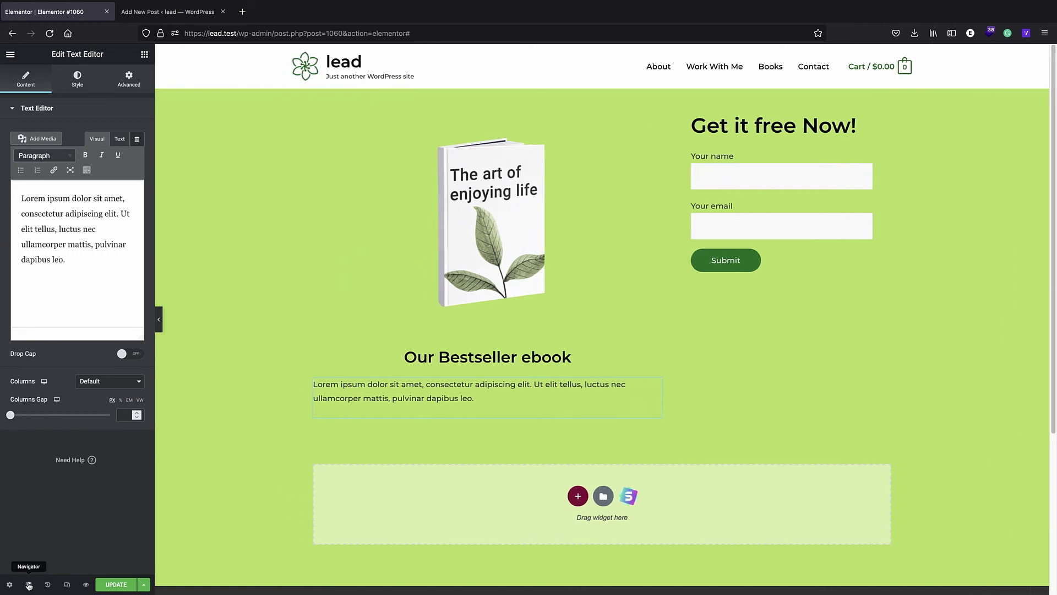
{"action": "left_click", "coordinate": [9, 585]}
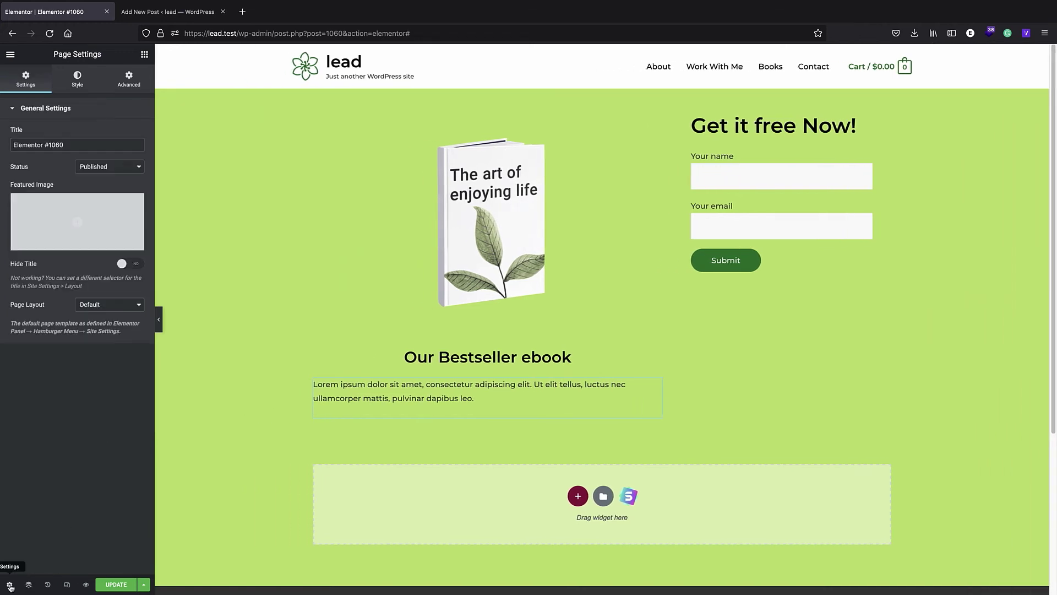
{"action": "left_click", "coordinate": [110, 304]}
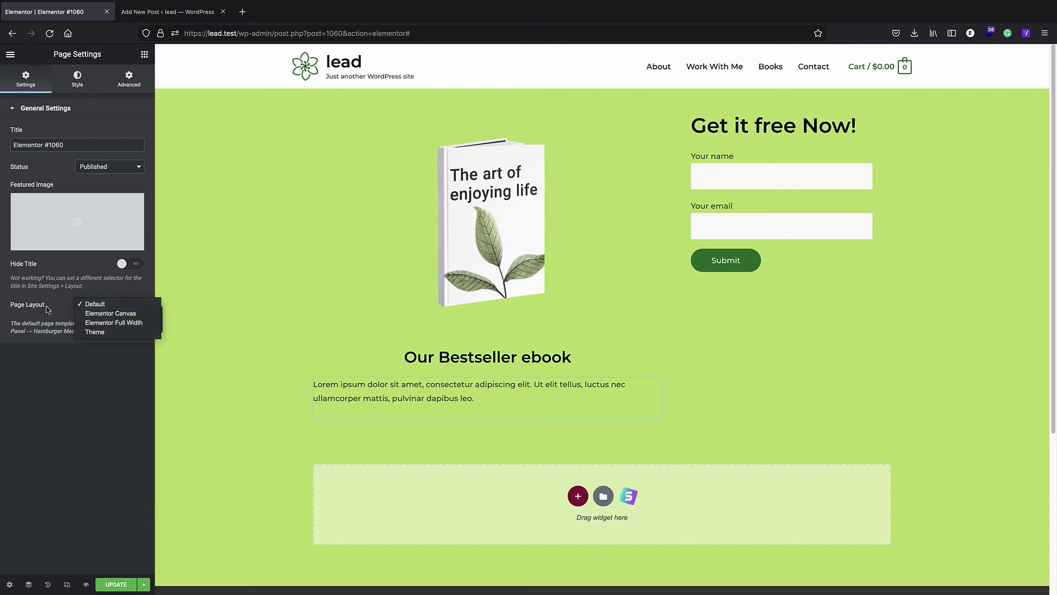
{"action": "left_click", "coordinate": [105, 313]}
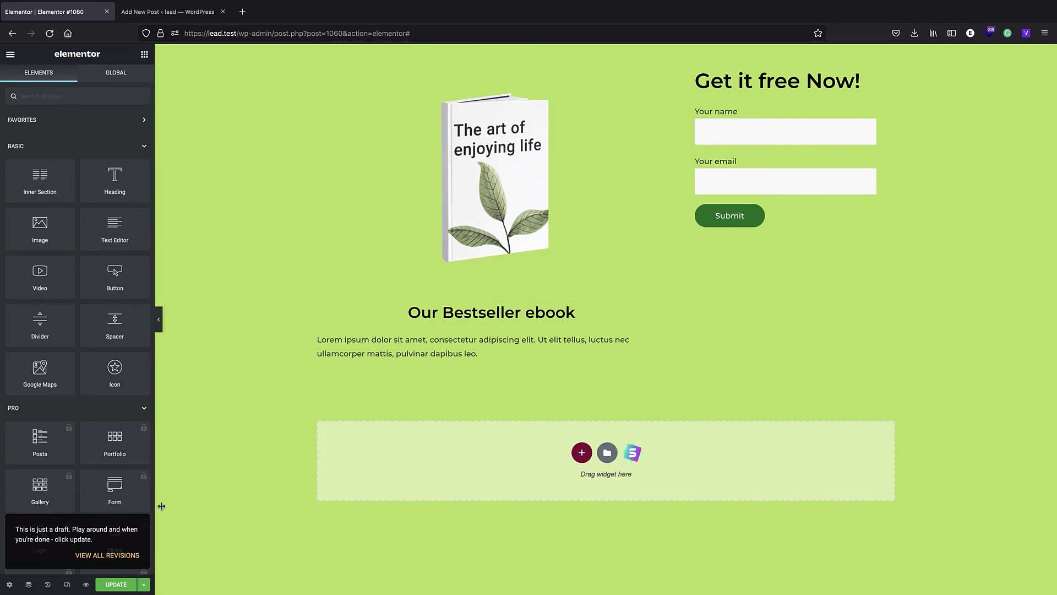
{"action": "left_click", "coordinate": [113, 556]}
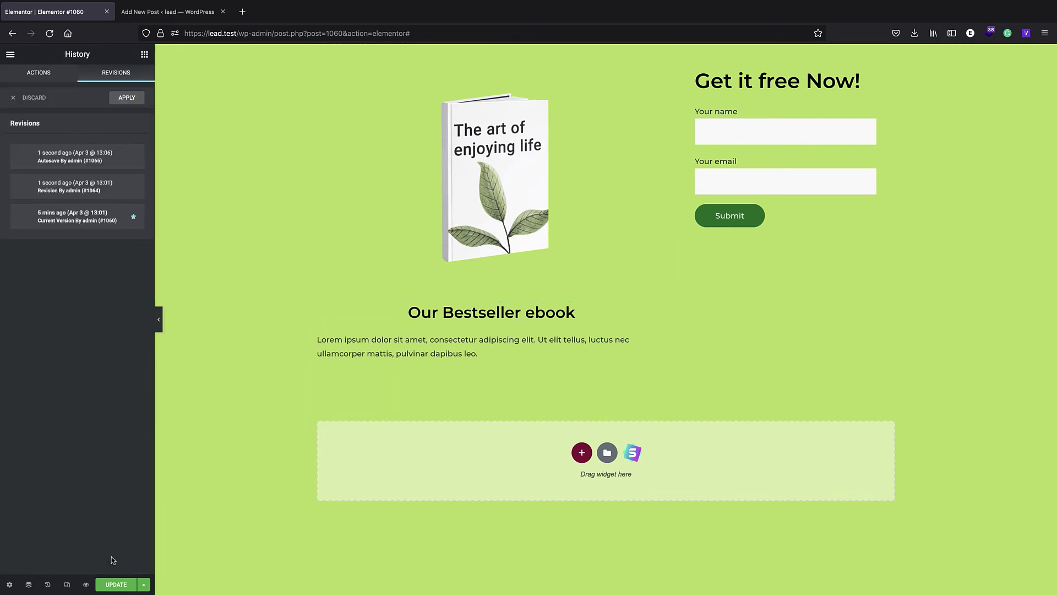
{"action": "left_click", "coordinate": [115, 584]}
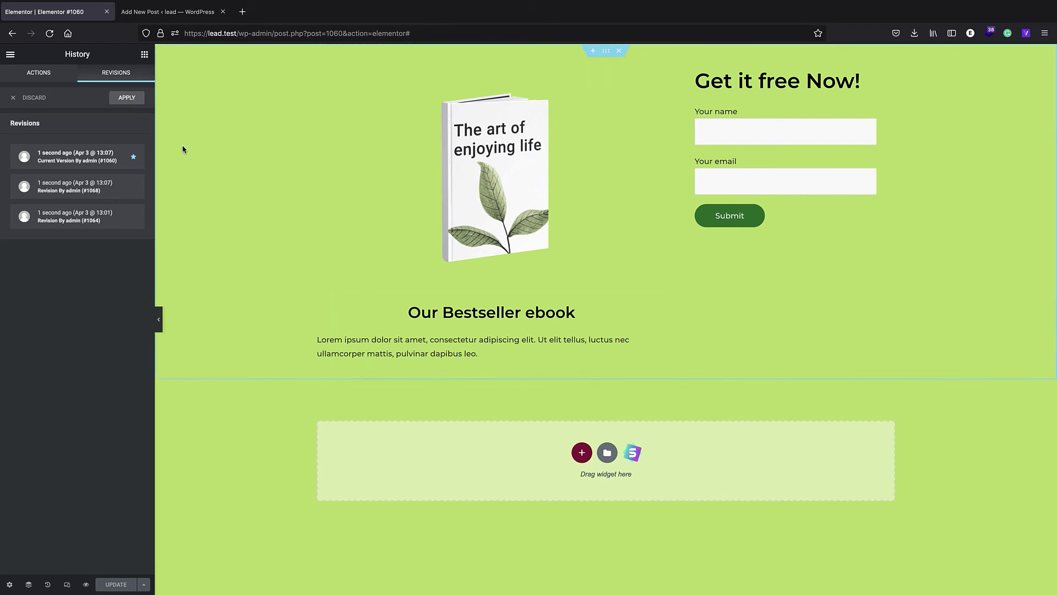
Step: Leave Elementor for the WordPress admin and open the Elementor #1060 page from the Pages list for editing
{"action": "left_click_drag", "start_coordinate": [412, 34], "coordinate": [241, 38]}
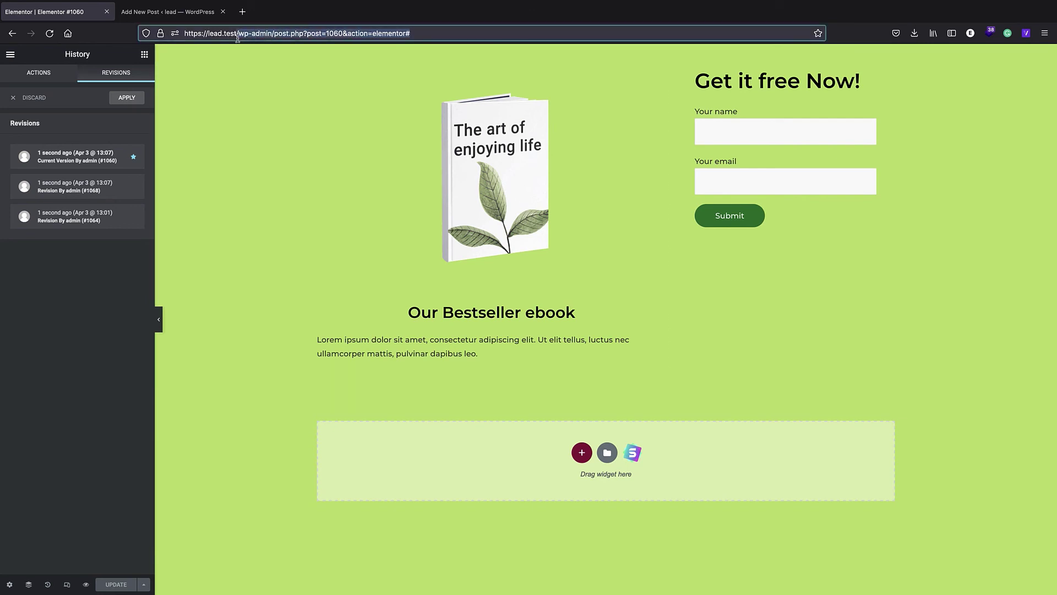
{"action": "key", "text": "BackSpace"}
{"action": "key", "text": "Return"}
{"action": "mouse_move", "coordinate": [8, 52]}
{"action": "left_click", "coordinate": [34, 68]}
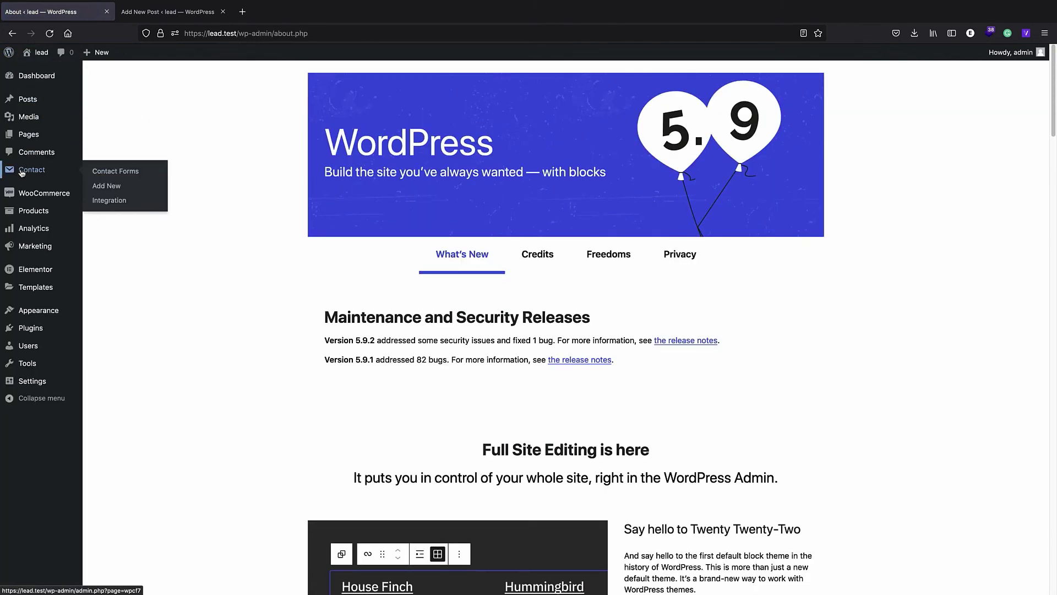
{"action": "mouse_move", "coordinate": [46, 214]}
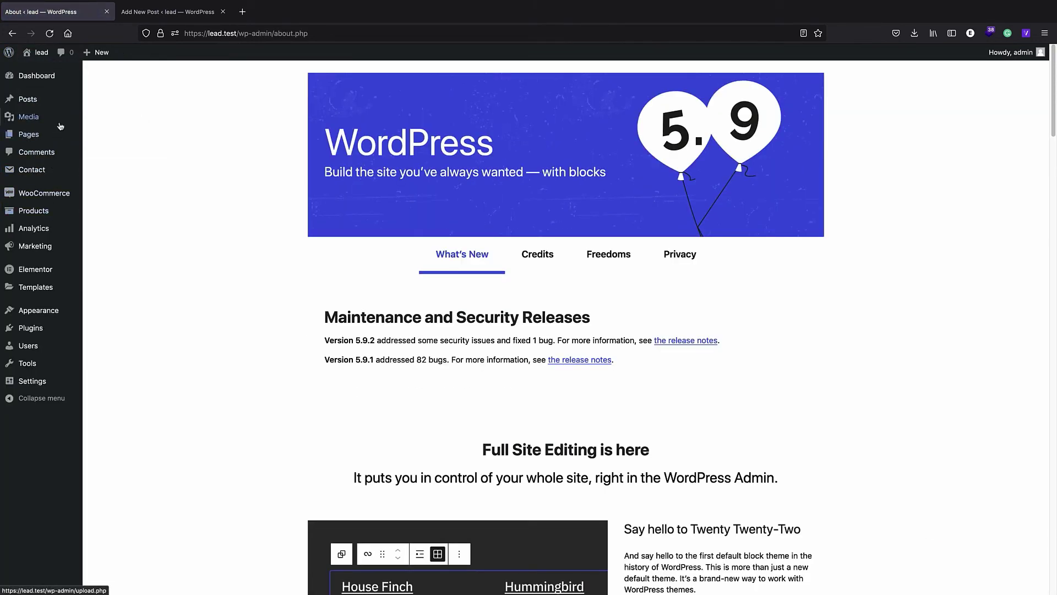
{"action": "mouse_move", "coordinate": [28, 135]}
{"action": "left_click", "coordinate": [106, 136]}
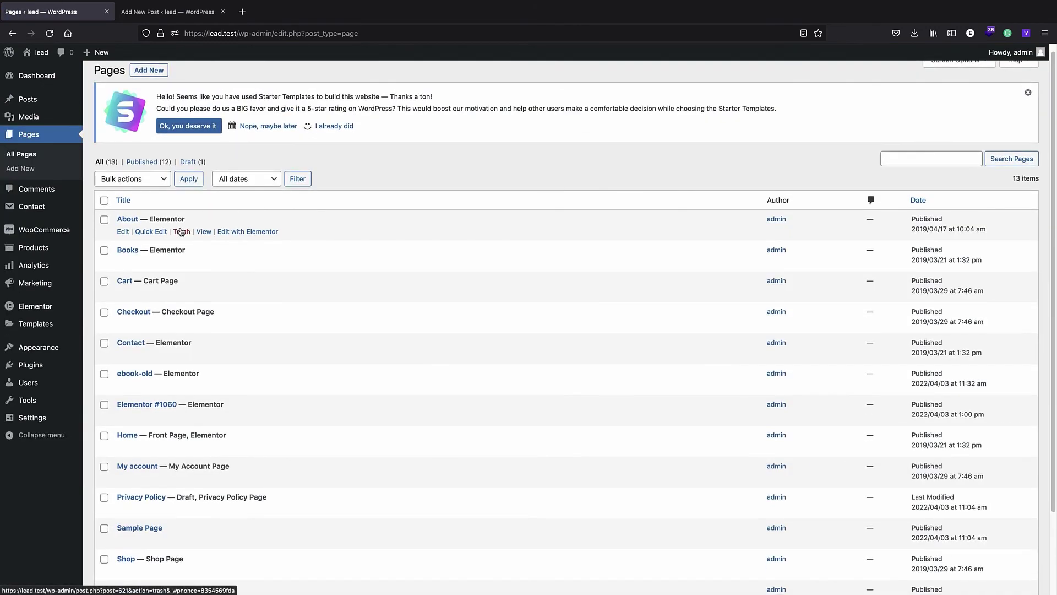
{"action": "scroll", "coordinate": [170, 251], "scroll_direction": "down", "scroll_amount": 1}
{"action": "left_click", "coordinate": [175, 388]}
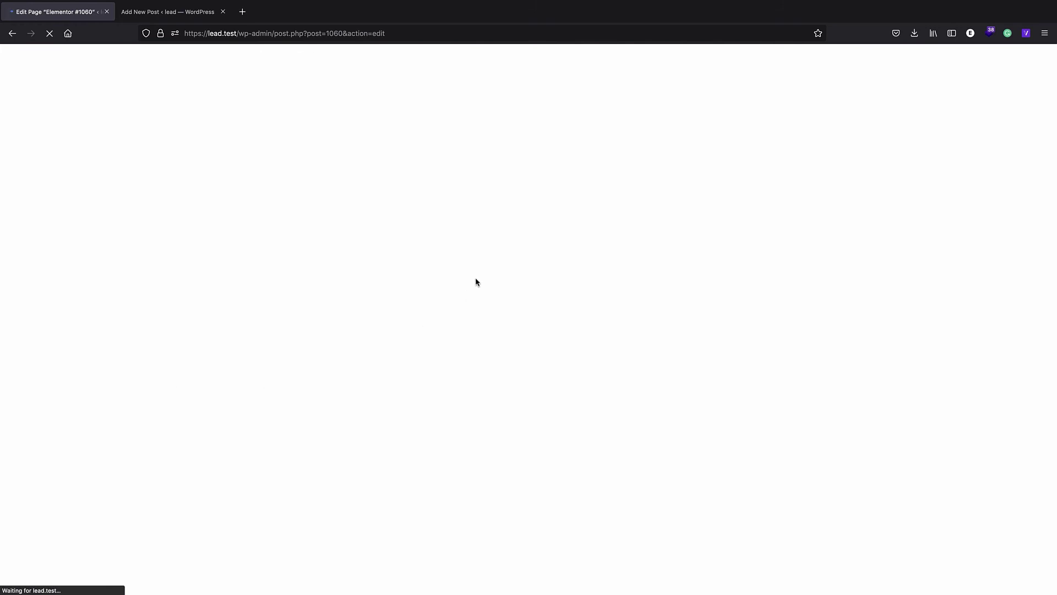
Step: Rename the page title to "free-ebook" and update the page
{"action": "triple_click", "coordinate": [397, 135]}
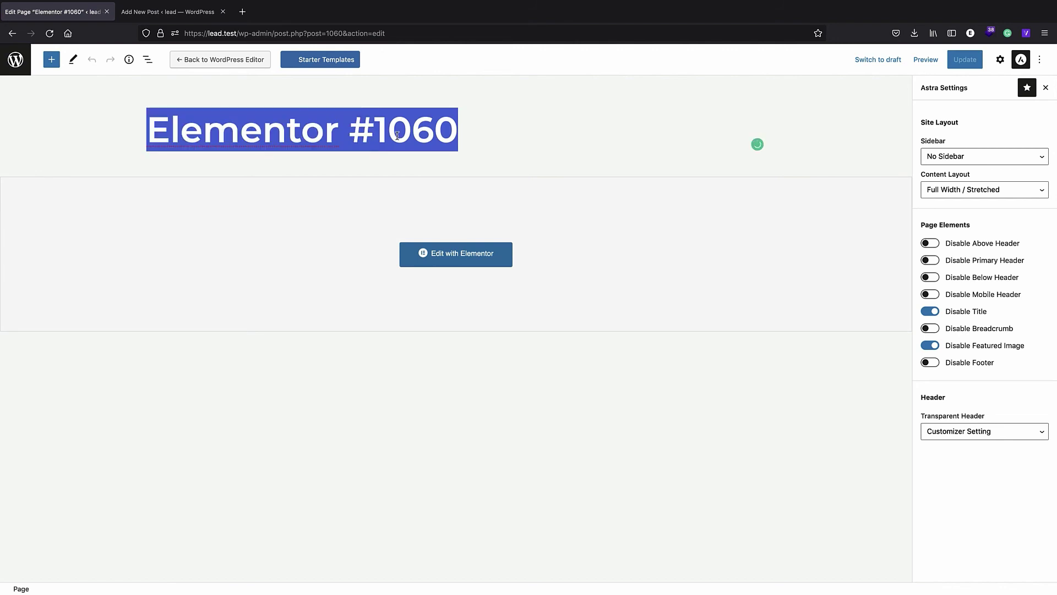
{"action": "type", "text": "FREE"}
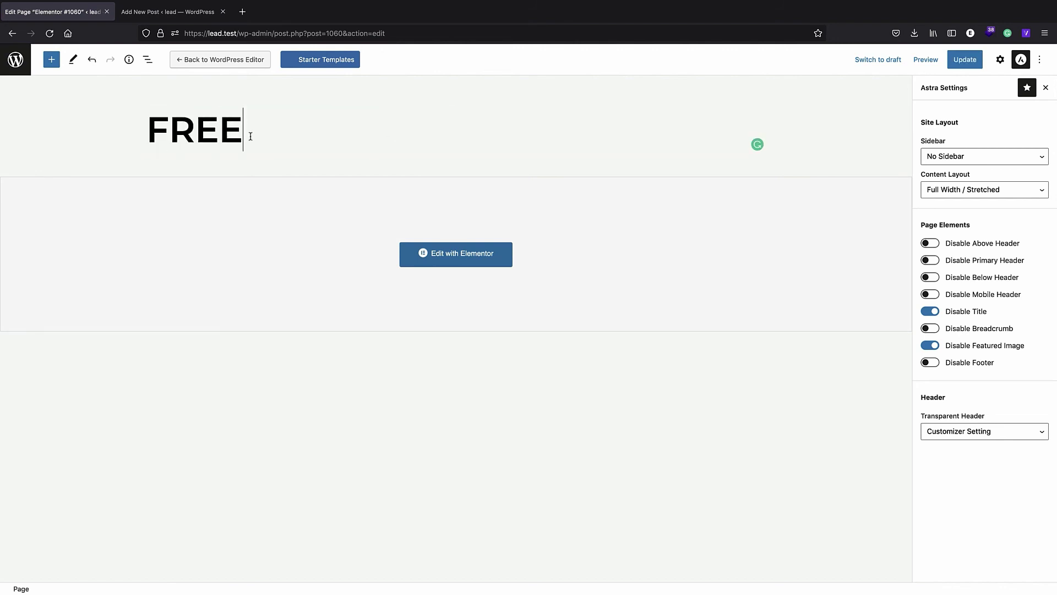
{"action": "double_click", "coordinate": [251, 136]}
{"action": "type", "text": "free-ebook"}
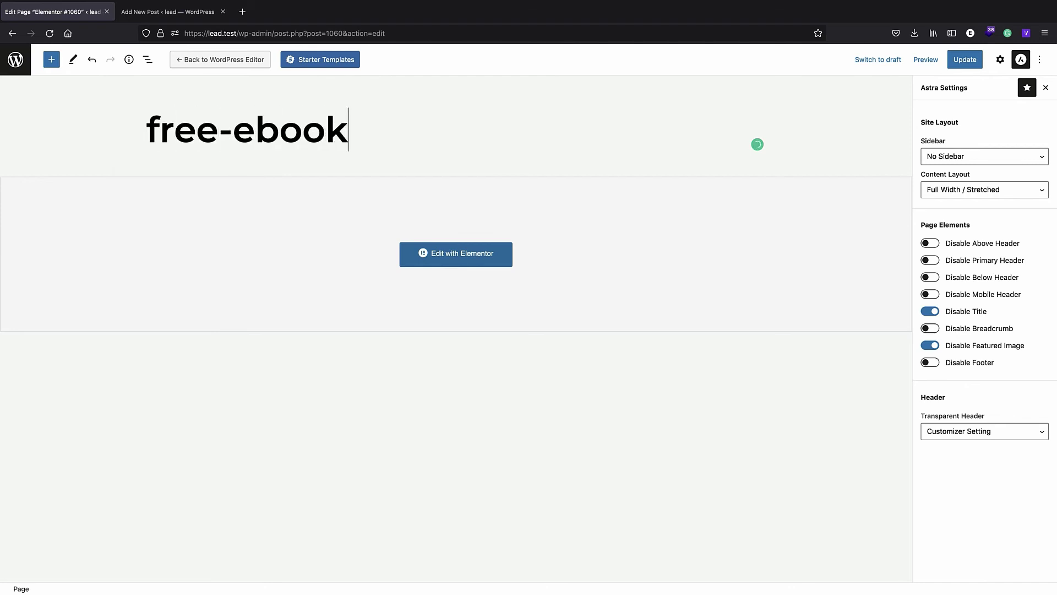
{"action": "left_click", "coordinate": [958, 63]}
Step: Preview the free-ebook page in a new tab, return to its editor and open the page settings
{"action": "left_click", "coordinate": [925, 59]}
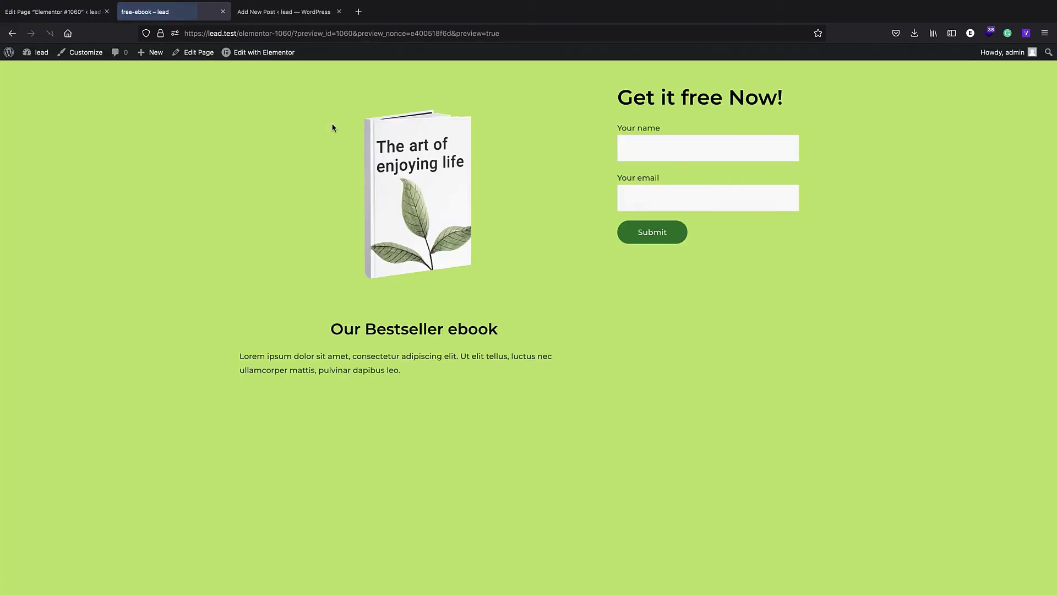
{"action": "left_click", "coordinate": [22, 13]}
{"action": "left_click", "coordinate": [1000, 59]}
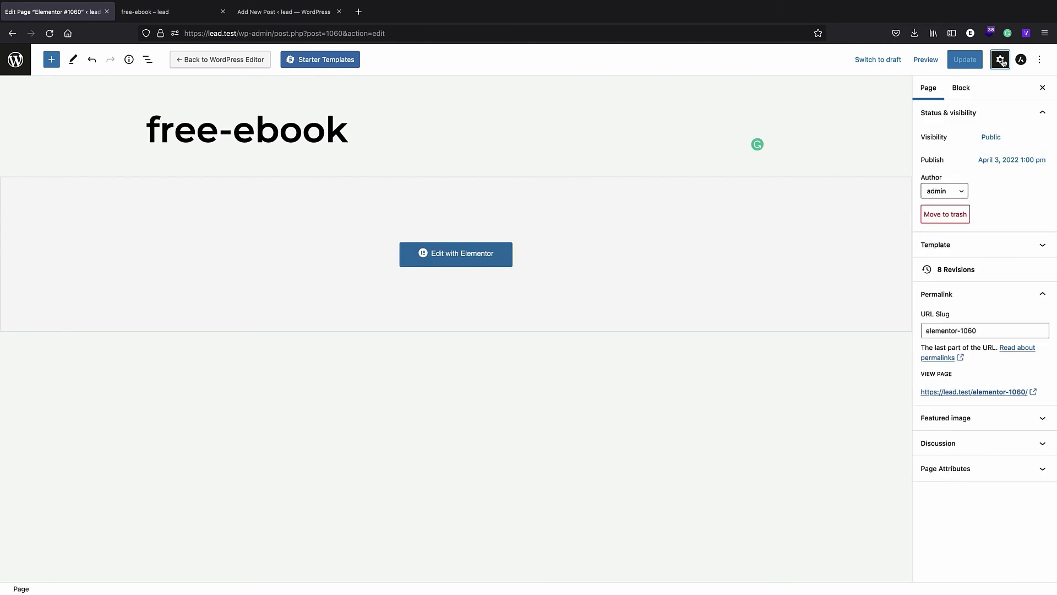
Step: Change the page's URL slug to "free-ebook", matching its title, and update the page
{"action": "left_click", "coordinate": [960, 337]}
{"action": "triple_click", "coordinate": [257, 138]}
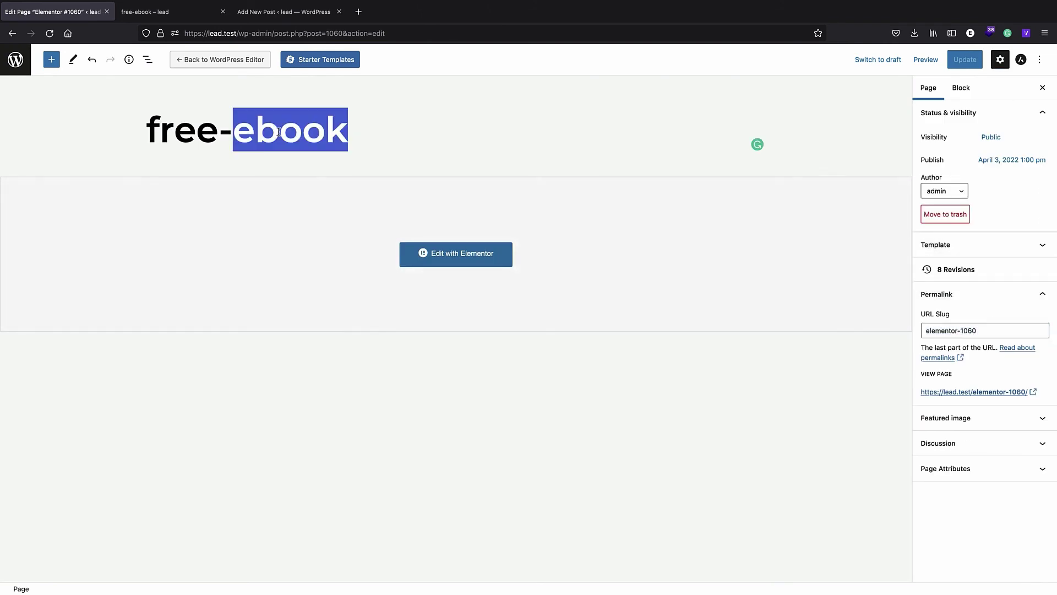
{"action": "right_click", "coordinate": [280, 131]}
{"action": "left_click", "coordinate": [312, 172]}
{"action": "triple_click", "coordinate": [973, 328]}
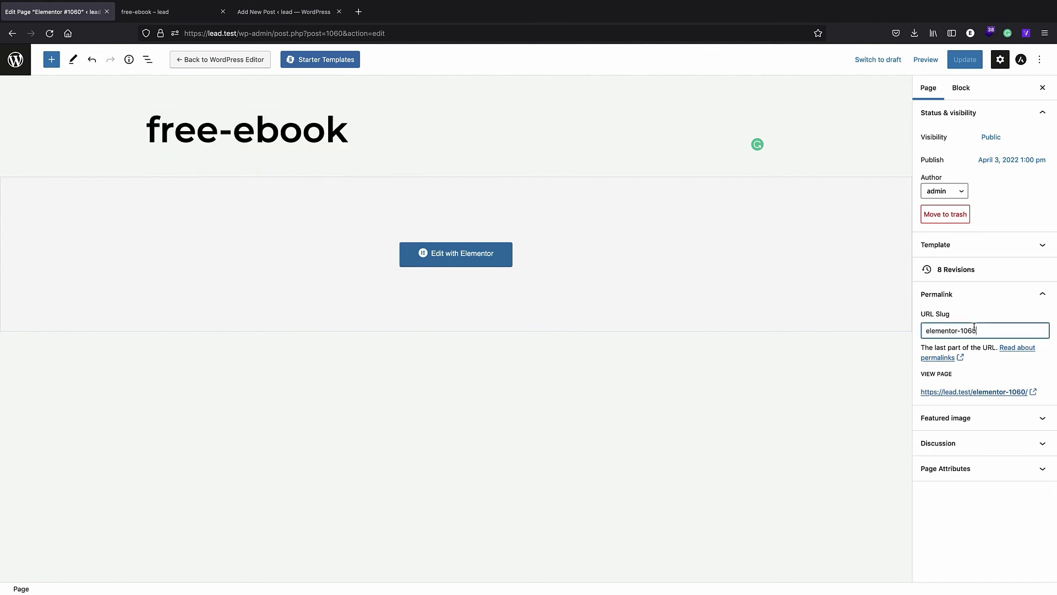
{"action": "key", "text": "ctrl+v"}
{"action": "left_click", "coordinate": [964, 60]}
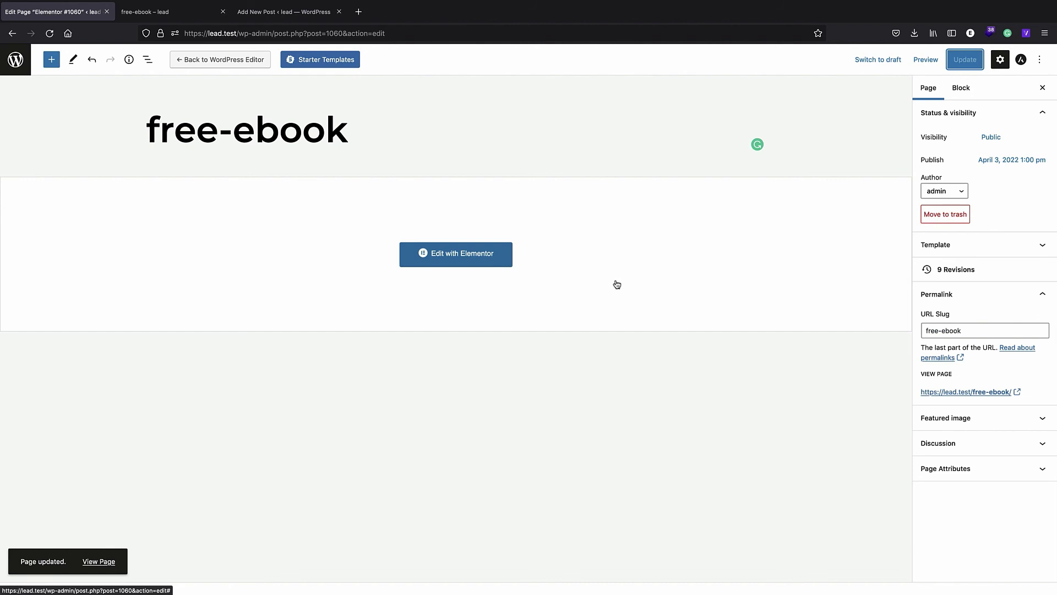
Step: Leave the page editor for the WordPress admin and view the site's Permalink Settings
{"action": "left_click", "coordinate": [14, 60]}
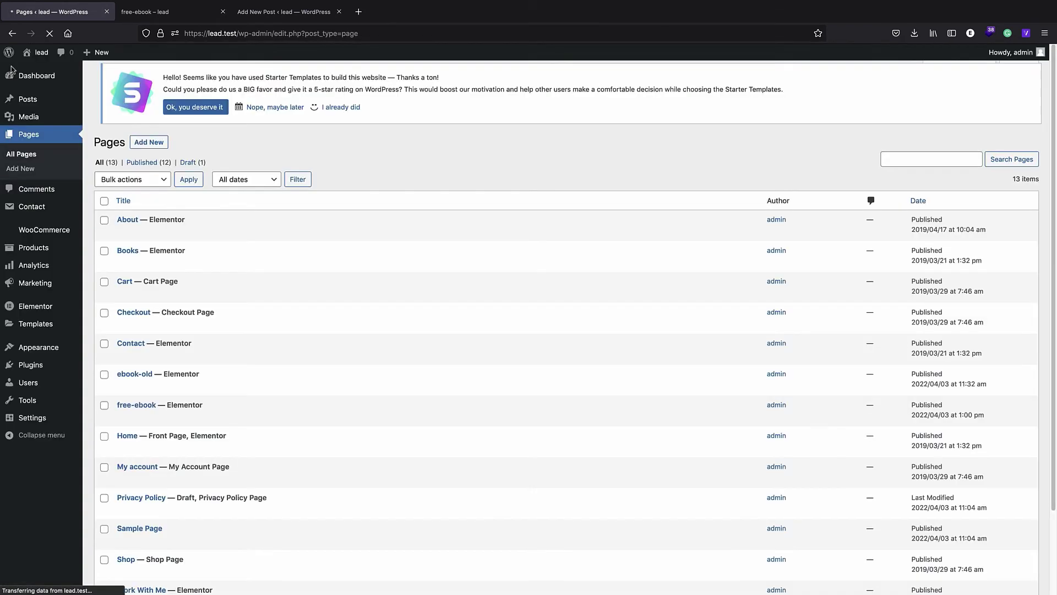
{"action": "mouse_move", "coordinate": [30, 418]}
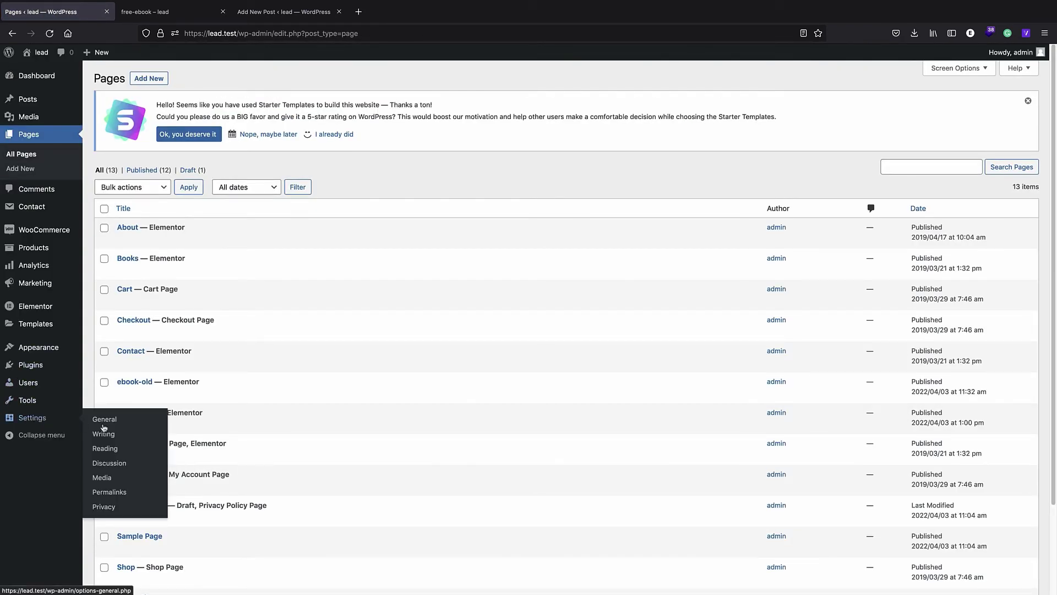
{"action": "left_click", "coordinate": [121, 493]}
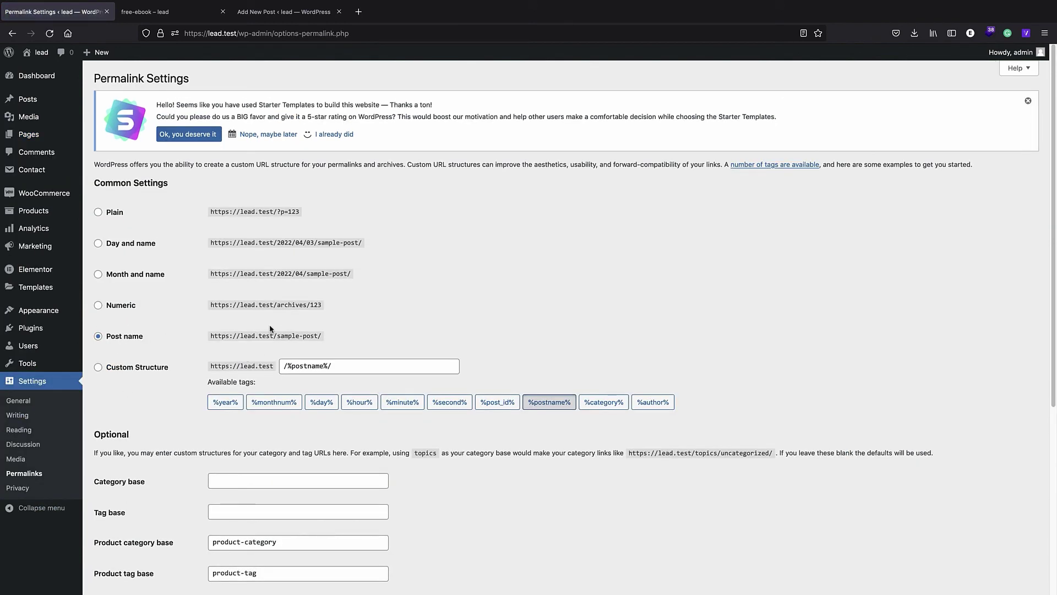
{"action": "left_click", "coordinate": [39, 53]}
{"action": "left_click", "coordinate": [252, 36]}
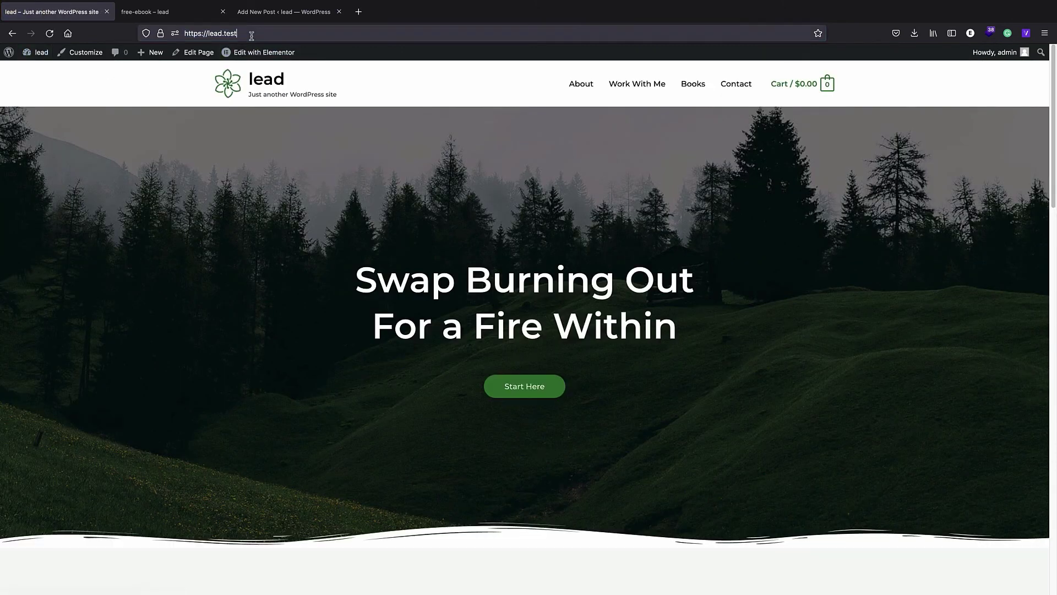
{"action": "type", "text": "/"}
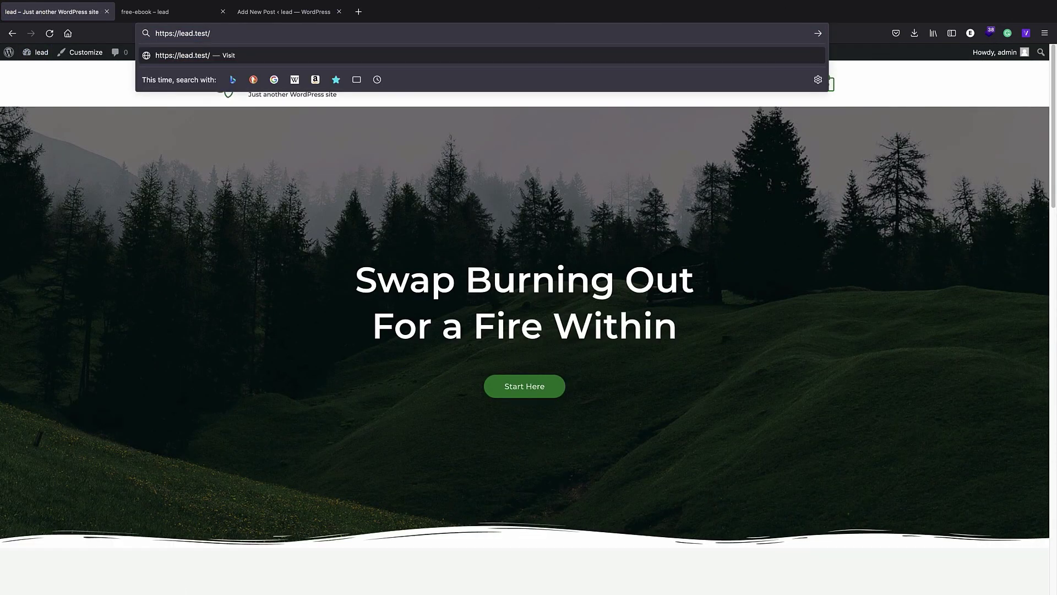
{"action": "type", "text": "free-ebook"}
{"action": "key", "text": "Return"}
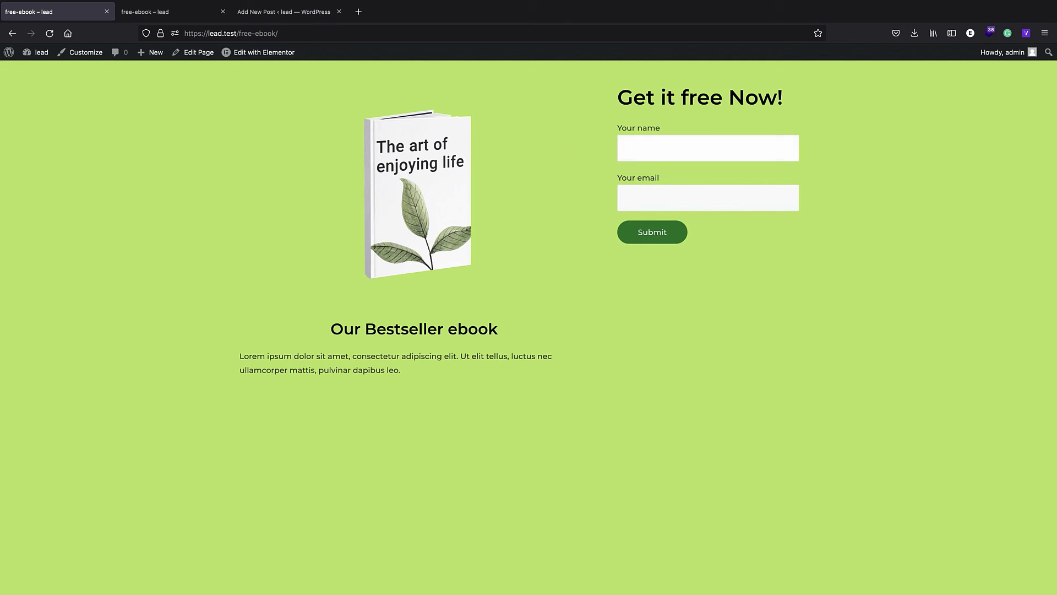
Step: Test the ebook form by submitting a name and an e-mail address, and check the response message below it
{"action": "type", "text": "andrew"}
{"action": "left_click", "coordinate": [670, 188]}
{"action": "type", "text": "myemail@tew"}
{"action": "key", "text": "BackSpace"}
{"action": "type", "text": "st.com"}
{"action": "left_click", "coordinate": [662, 236]}
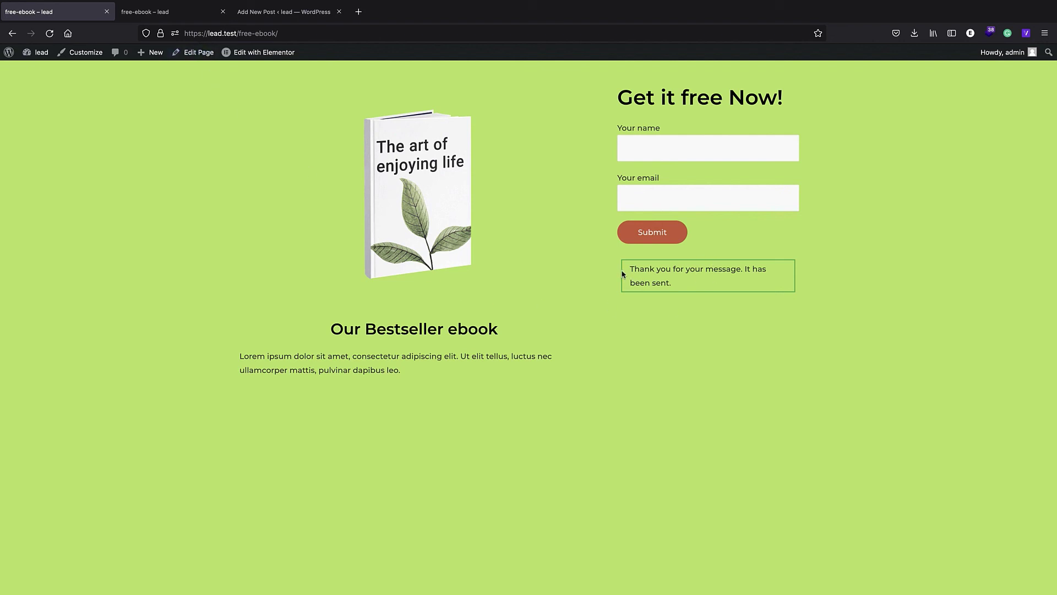
{"action": "left_click_drag", "start_coordinate": [630, 271], "coordinate": [653, 271]}
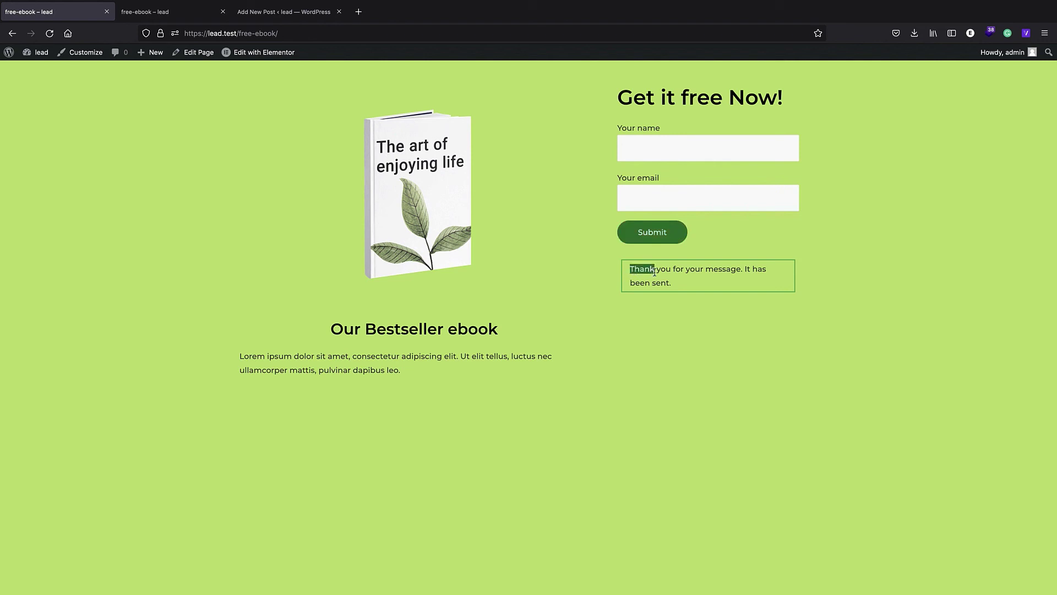
{"action": "left_click", "coordinate": [681, 282]}
Step: Open the WordPress admin in a new tab and open the "lead" contact form for editing
{"action": "right_click", "coordinate": [9, 54]}
{"action": "left_click", "coordinate": [86, 34]}
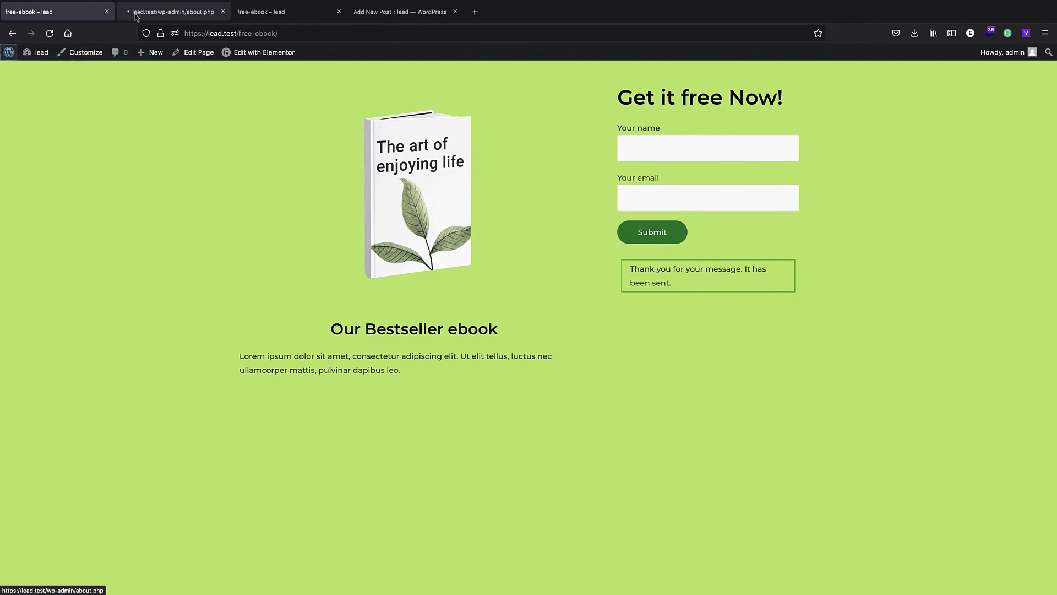
{"action": "left_click", "coordinate": [133, 12]}
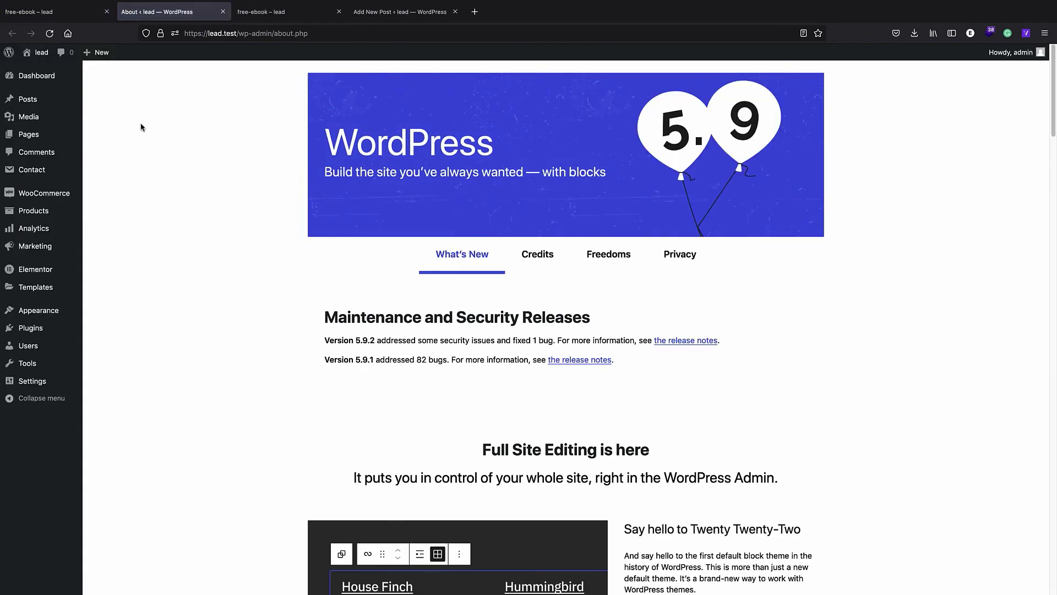
{"action": "left_click", "coordinate": [49, 171]}
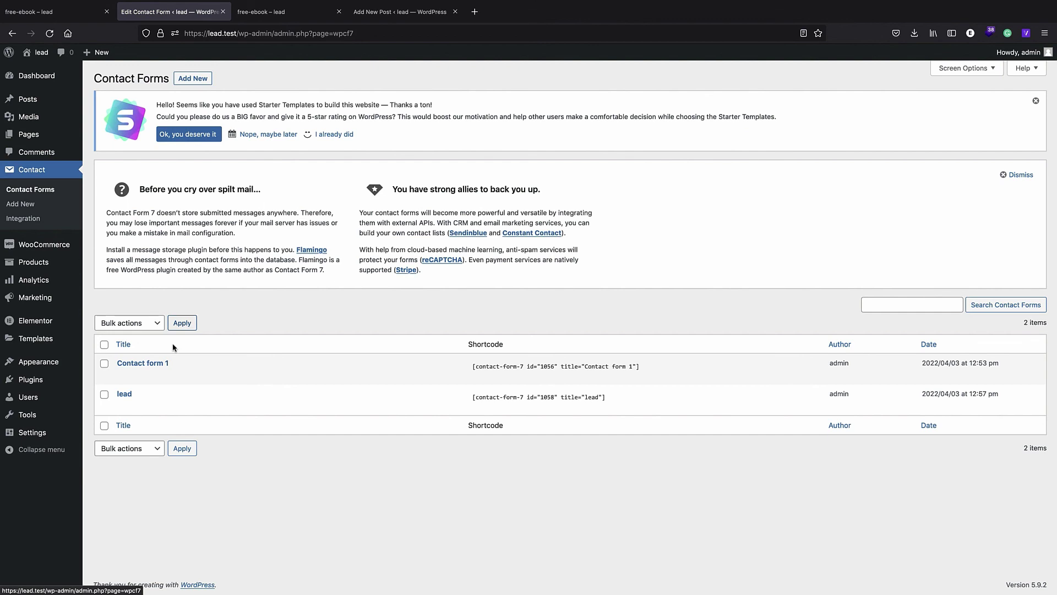
{"action": "left_click", "coordinate": [126, 394]}
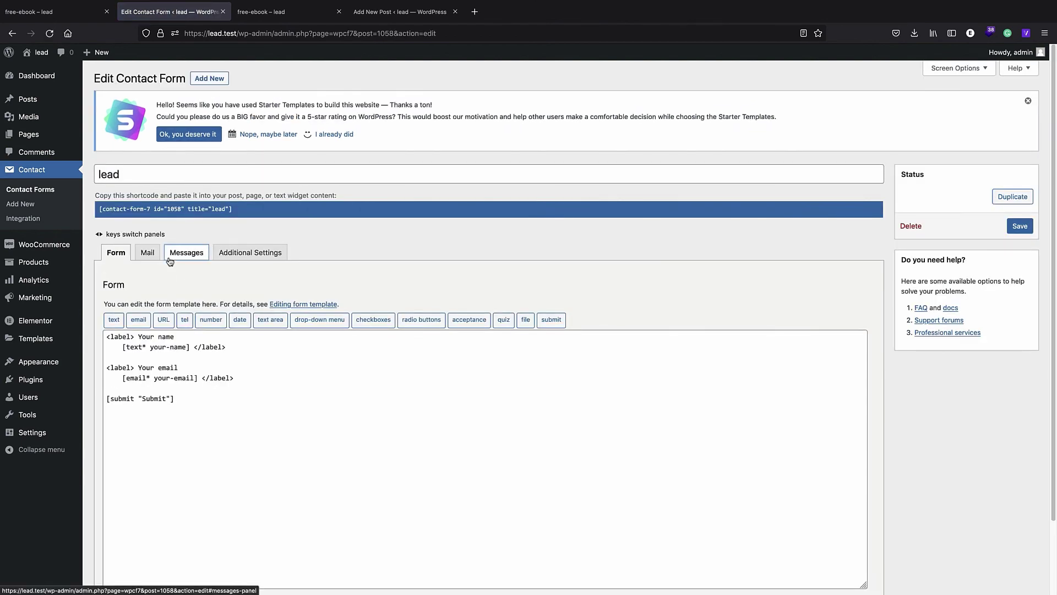
Step: Change the form's successful-send message to "Thank you, we emailed the ebook to you!" and save the form
{"action": "left_click", "coordinate": [186, 252]}
{"action": "left_click", "coordinate": [201, 330]}
{"action": "triple_click", "coordinate": [202, 331]}
{"action": "left_click", "coordinate": [281, 330]}
{"action": "left_click_drag", "start_coordinate": [280, 330], "coordinate": [145, 328]}
{"action": "key", "text": "BackSpace"}
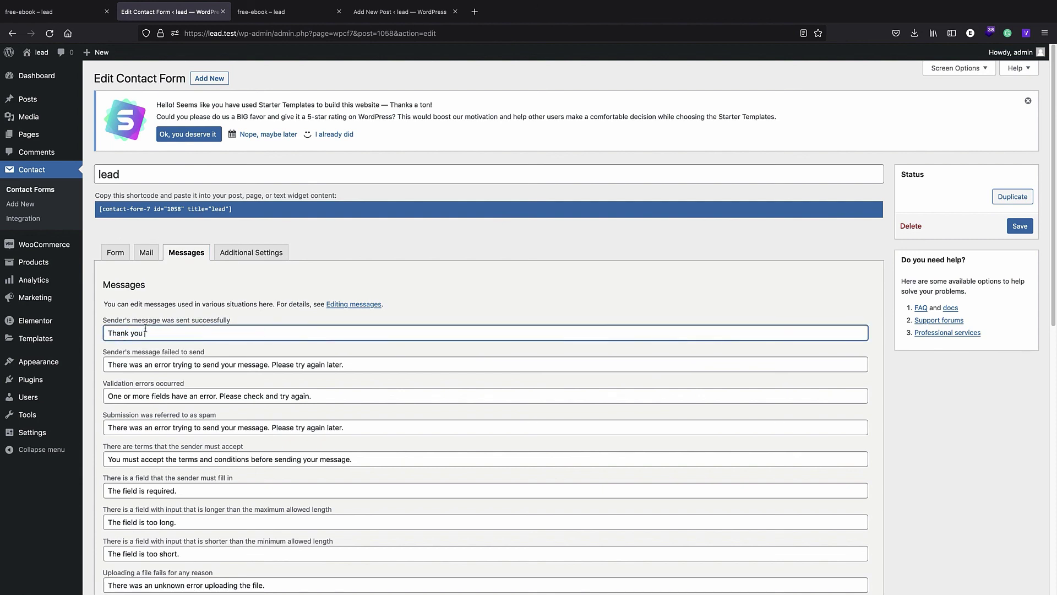
{"action": "type", "text": ", we eamiled"}
{"action": "left_click", "coordinate": [167, 332]}
{"action": "key", "text": "BackSpace"}
{"action": "left_click", "coordinate": [169, 332]}
{"action": "type", "text": "ailed the ebook to you!"}
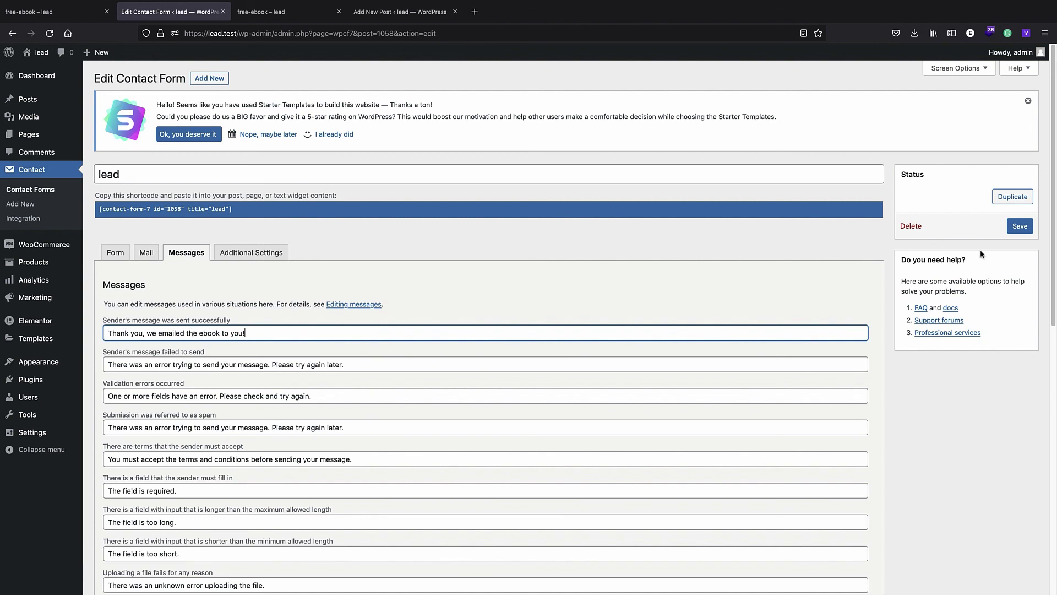
{"action": "left_click", "coordinate": [1031, 225]}
Step: Retest the form on the already open free-ebook preview by submitting a name and an e-mail address, dismissing the security notification
{"action": "left_click", "coordinate": [269, 12]}
{"action": "left_click", "coordinate": [696, 154]}
{"action": "type", "text": "andrew"}
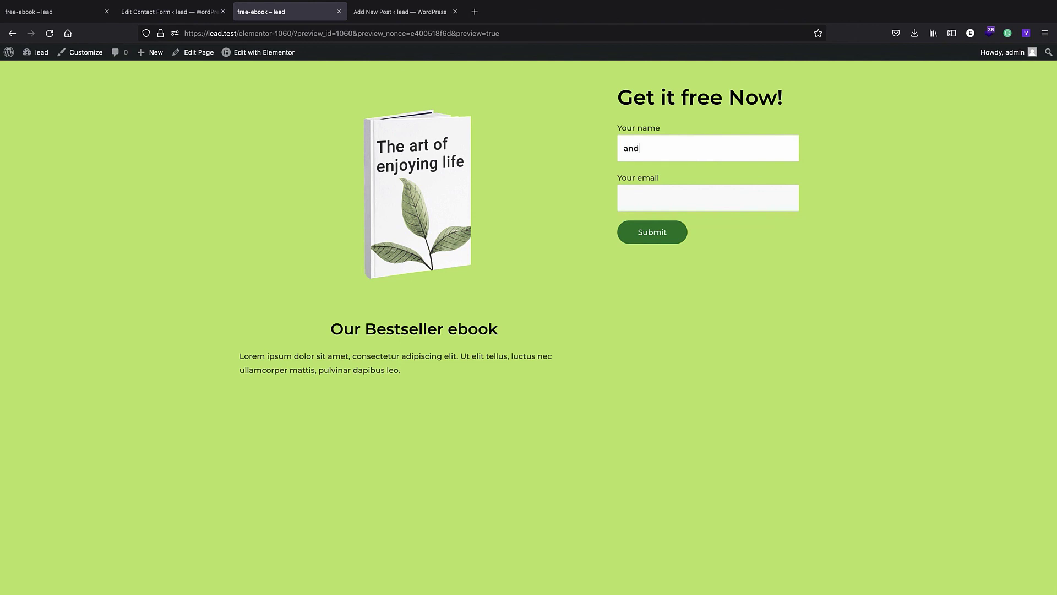
{"action": "left_click", "coordinate": [684, 195]}
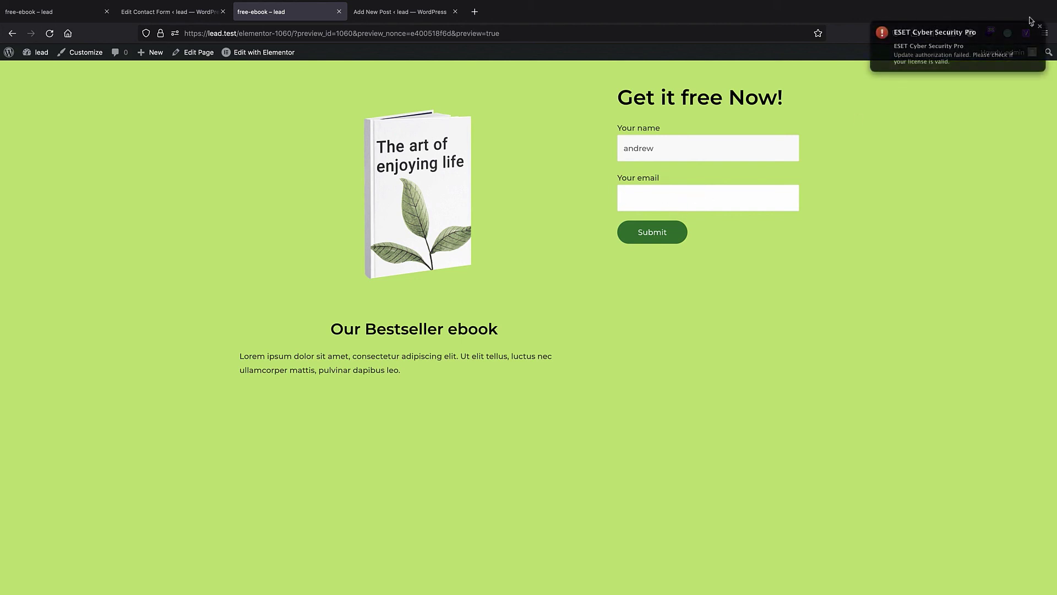
{"action": "left_click", "coordinate": [1037, 27]}
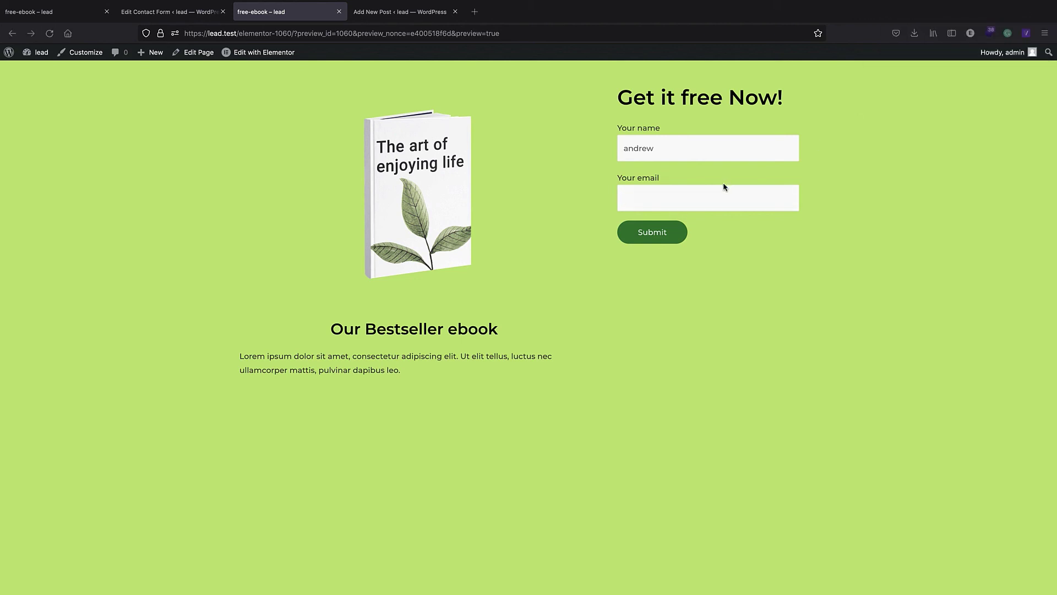
{"action": "left_click", "coordinate": [688, 198]}
{"action": "type", "text": "t"}
{"action": "type", "text": "ma"}
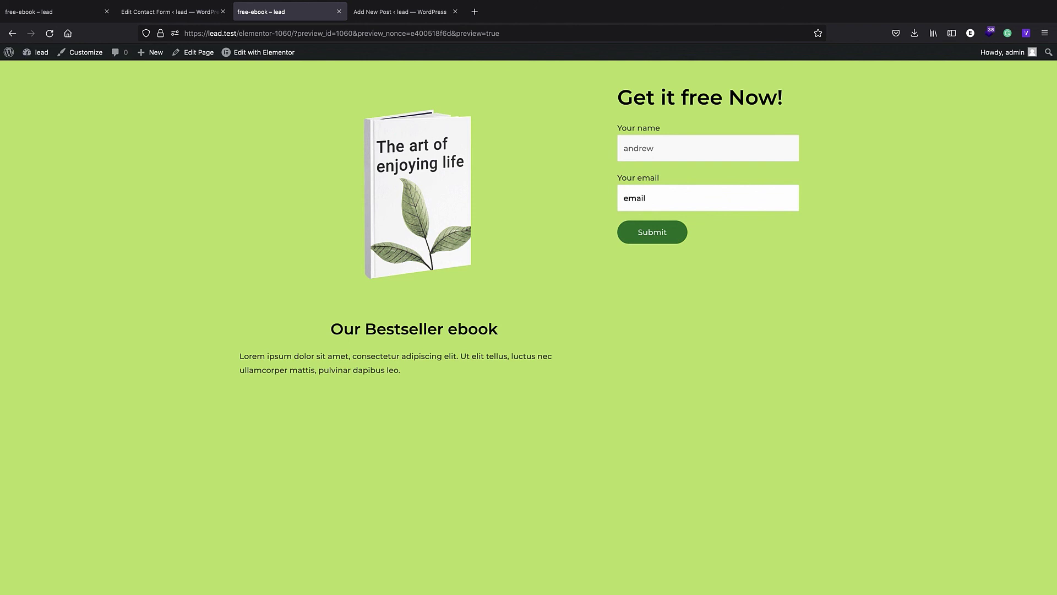
{"action": "type", "text": "il@test.c"}
{"action": "type", "text": "om"}
{"action": "left_click", "coordinate": [641, 243]}
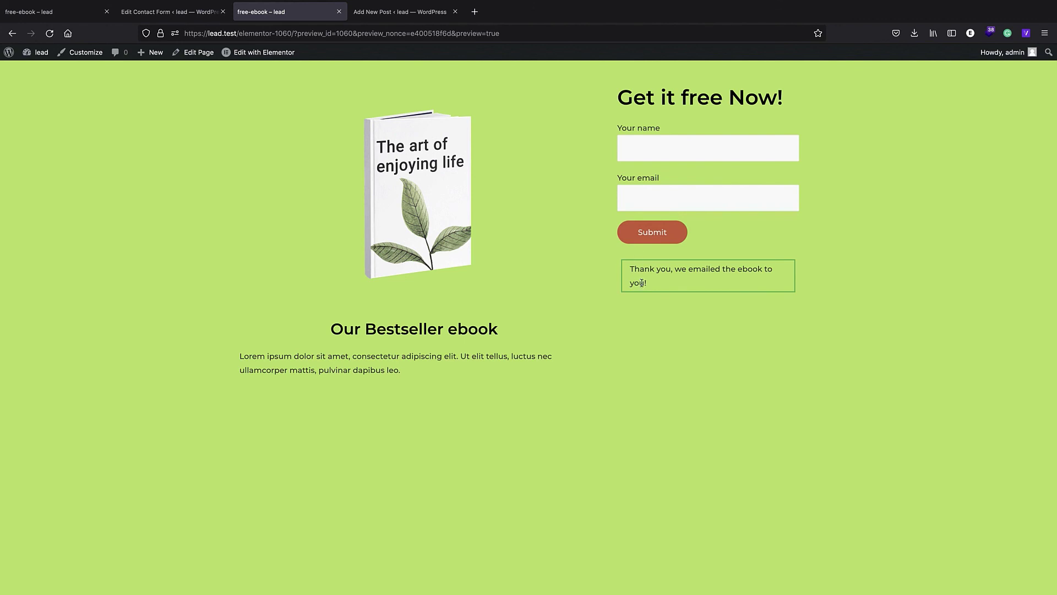